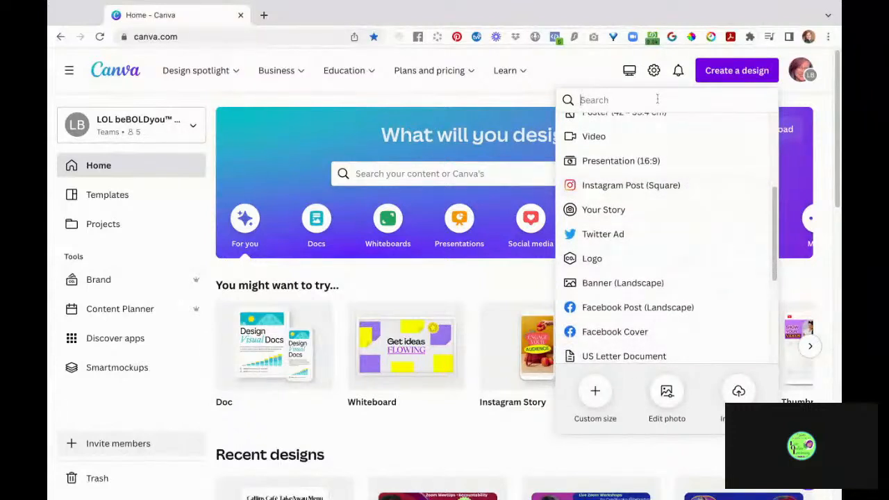
# - Search designs for 'facebook' and start a blank Facebook Cover
pyautogui.write('fa')
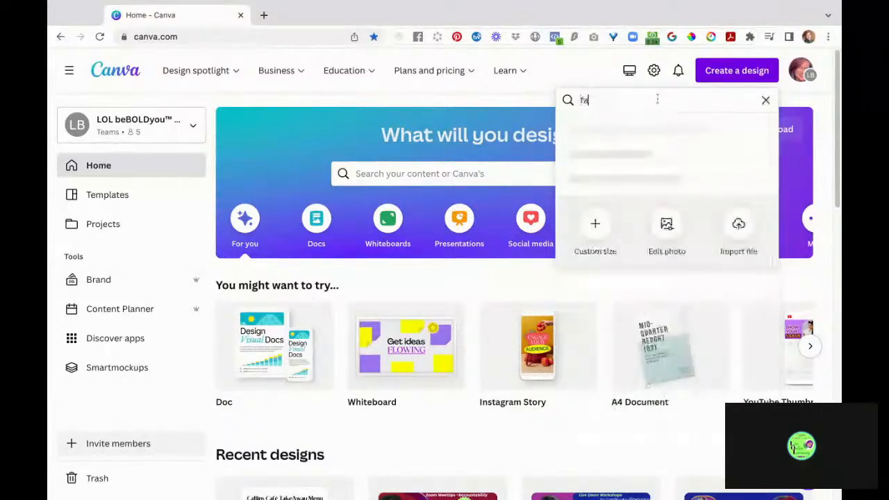
pyautogui.write('cebook')
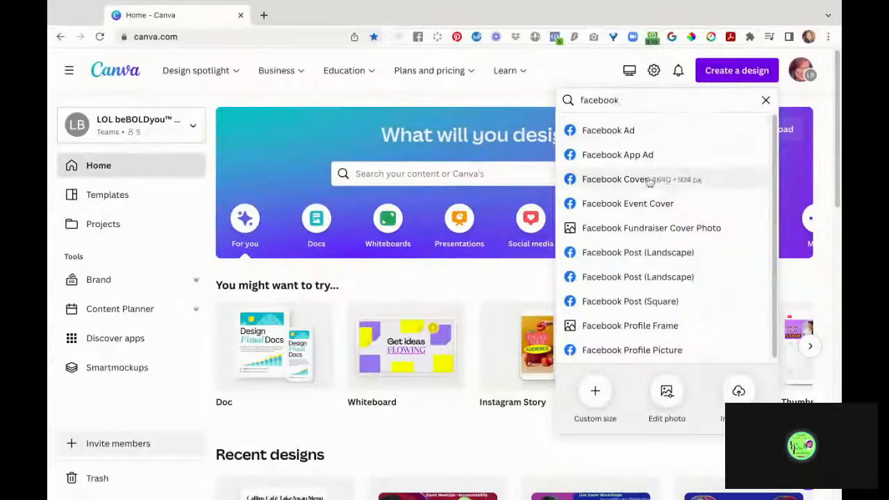
pyautogui.click(617, 181)
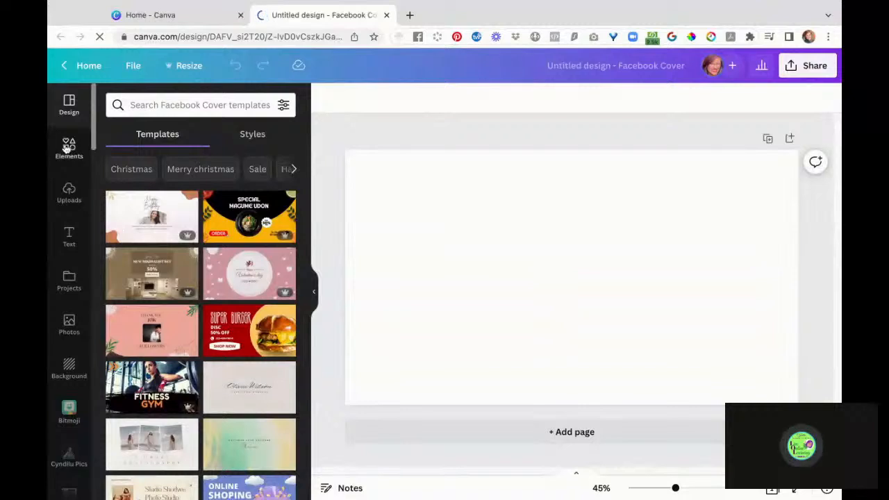
# - Add a square, stretch it into a full-width purple bar with thin white bands, and lock it
pyautogui.click(67, 146)
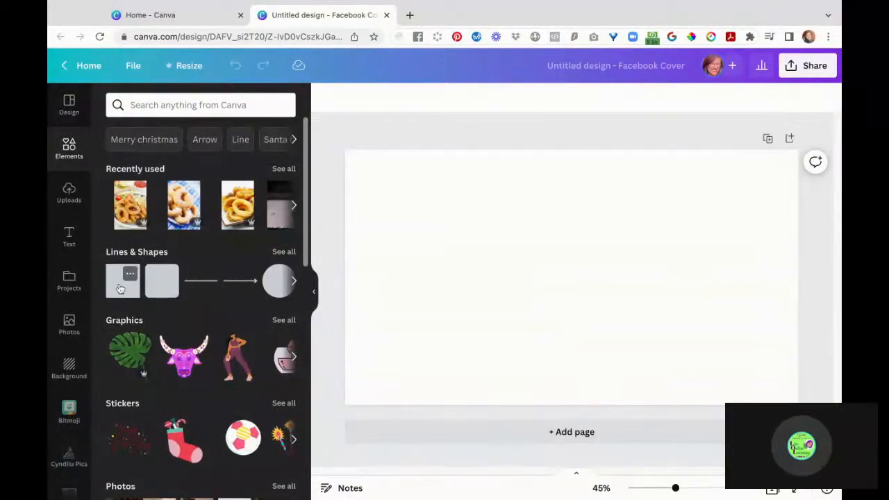
pyautogui.click(120, 288)
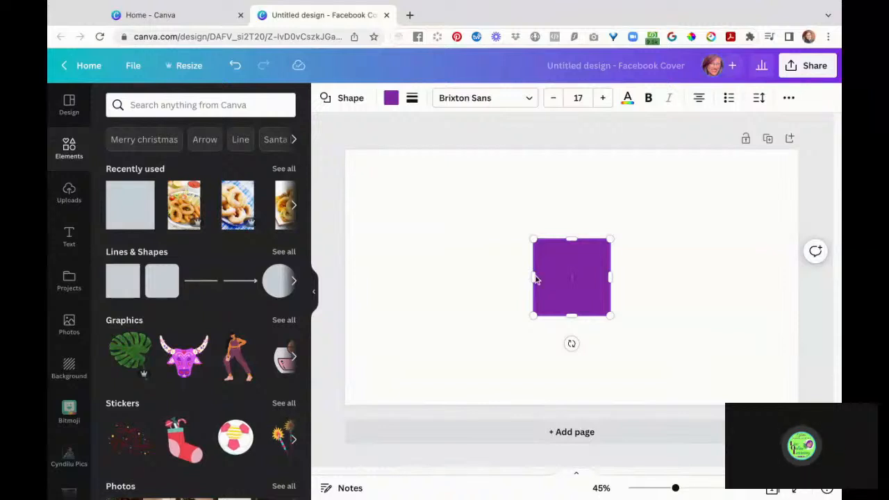
pyautogui.moveTo(531, 279); pyautogui.dragTo(342, 278)
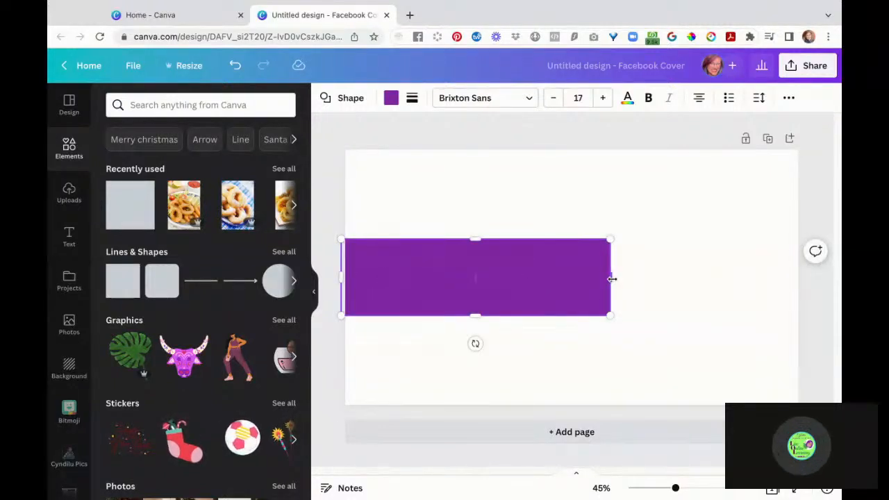
pyautogui.moveTo(610, 284); pyautogui.dragTo(617, 279)
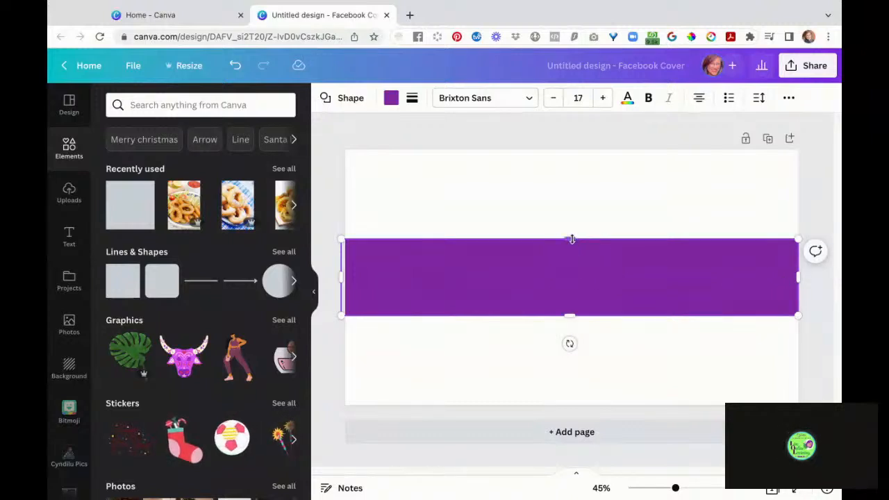
pyautogui.moveTo(572, 239); pyautogui.dragTo(569, 189)
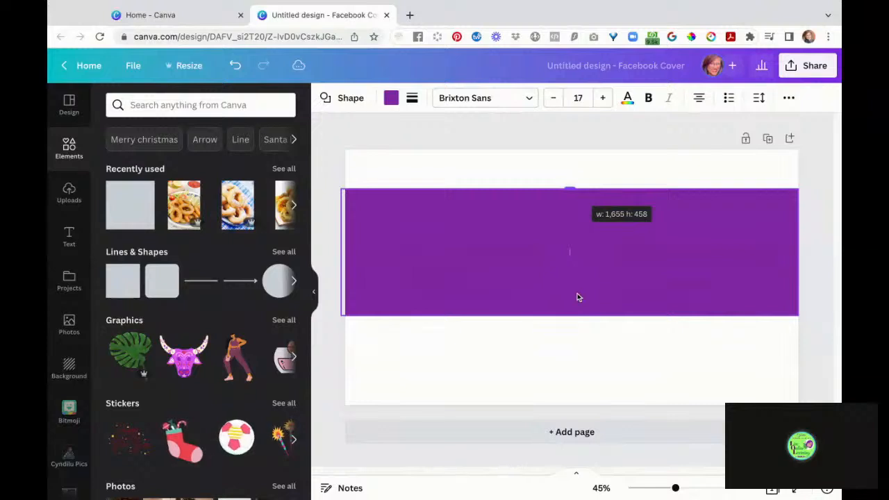
pyautogui.moveTo(571, 315); pyautogui.dragTo(569, 380)
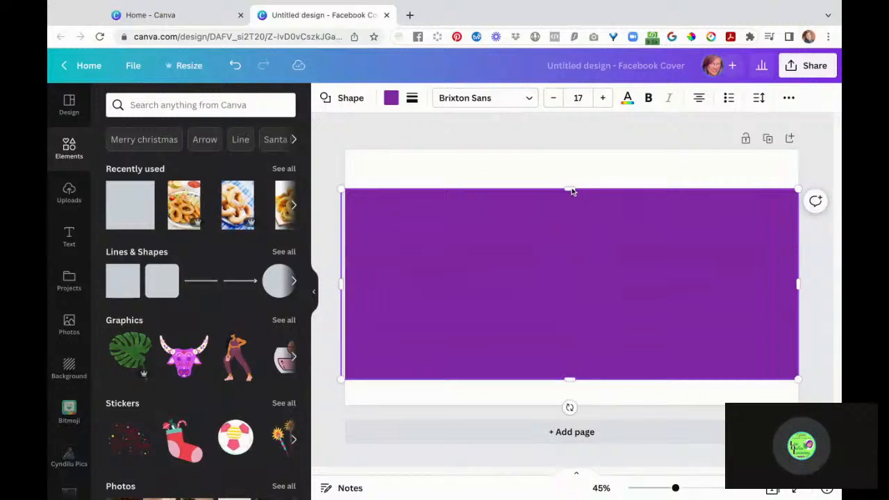
pyautogui.moveTo(572, 189); pyautogui.dragTo(572, 177)
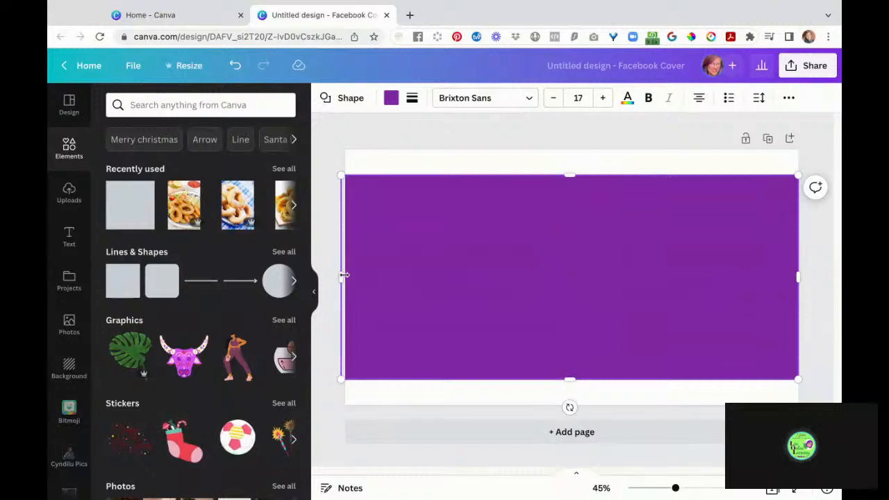
pyautogui.moveTo(343, 275); pyautogui.dragTo(343, 275)
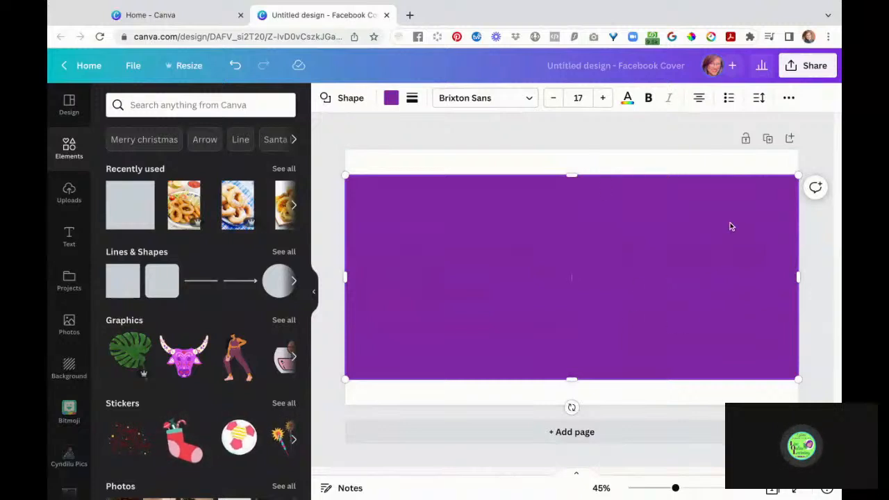
pyautogui.click(744, 139)
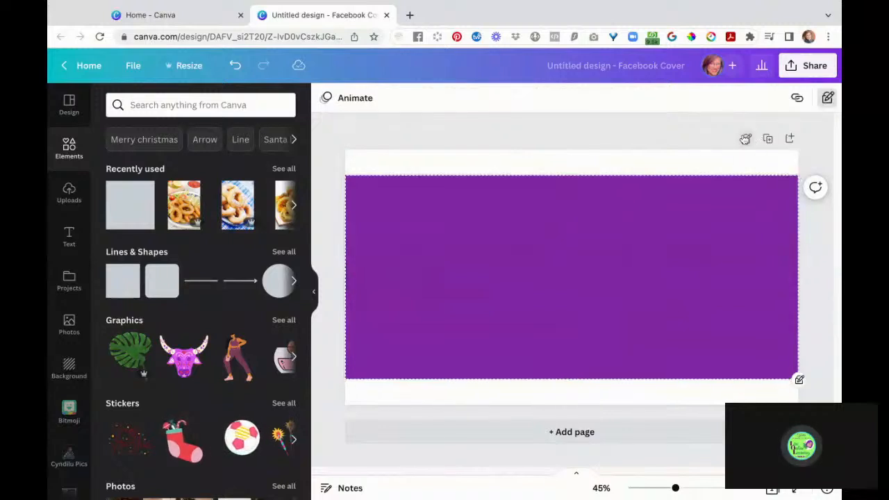
# - Deselect the rectangle and return from the editor to the Canva home page
pyautogui.click(573, 160)
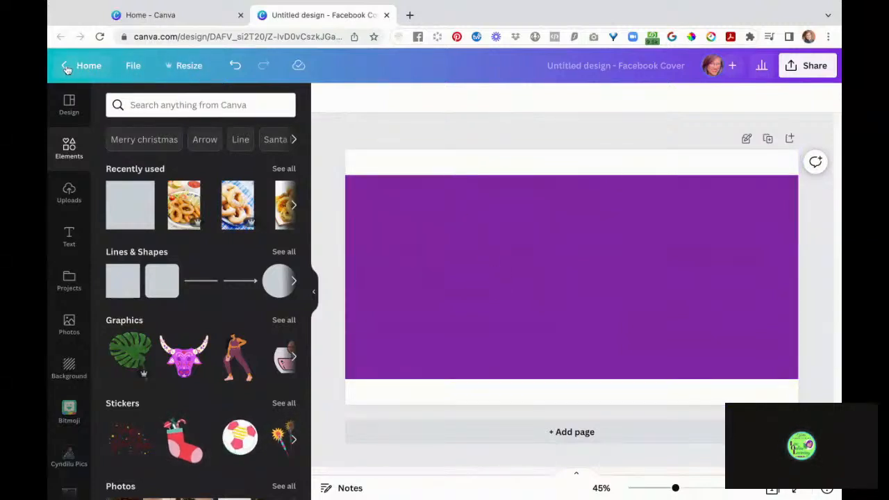
pyautogui.click(88, 72)
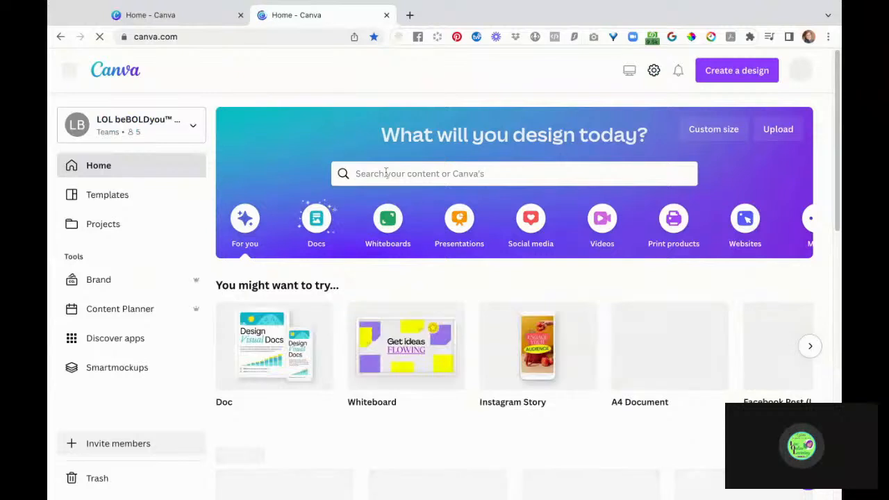
# - Search for 'donita' among projects, find none, clear the search and open Projects
pyautogui.click(113, 283)
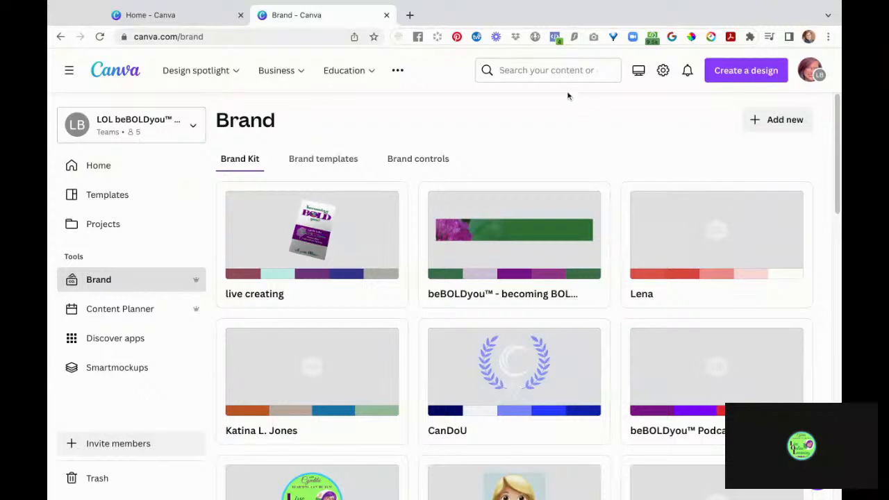
pyautogui.click(557, 70)
pyautogui.write('don')
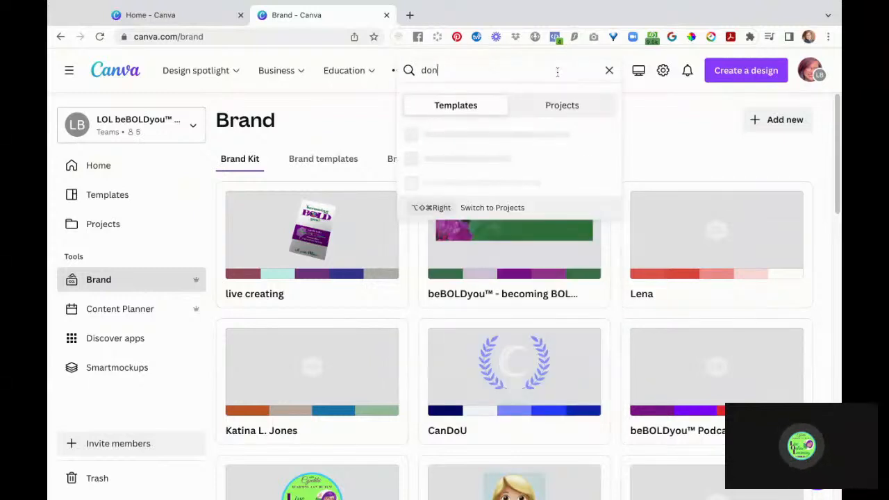
pyautogui.write('ita')
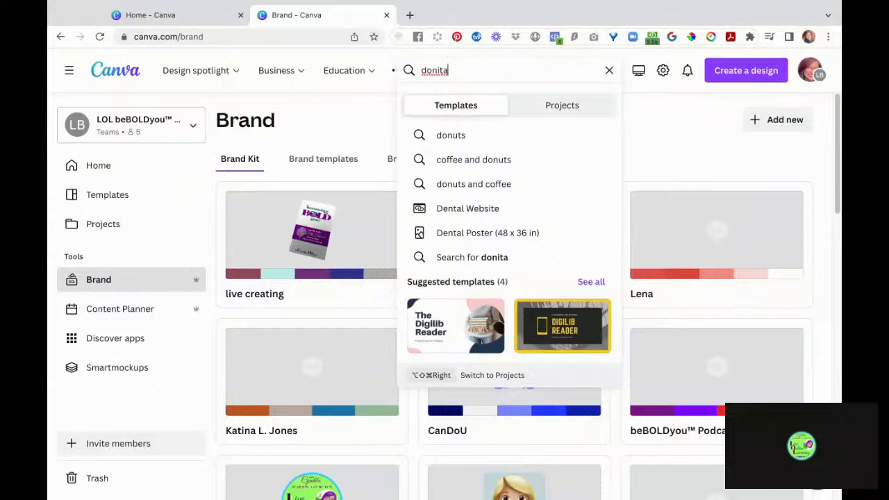
pyautogui.click(495, 257)
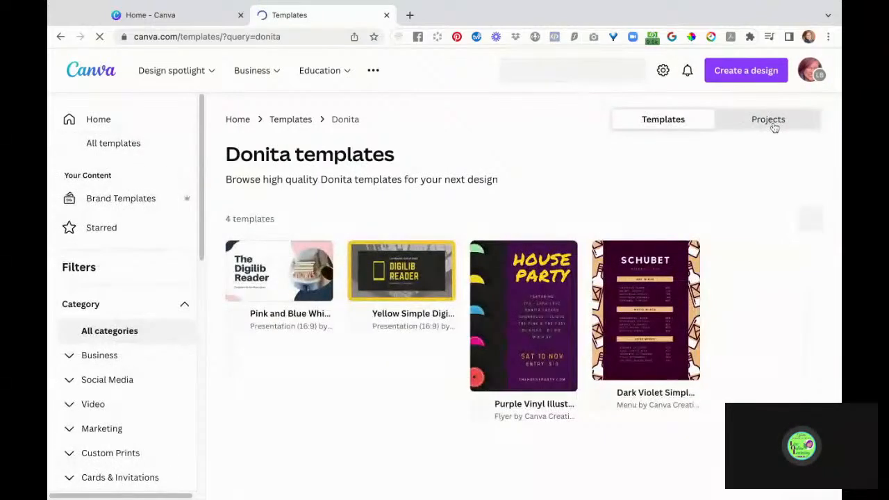
pyautogui.click(770, 122)
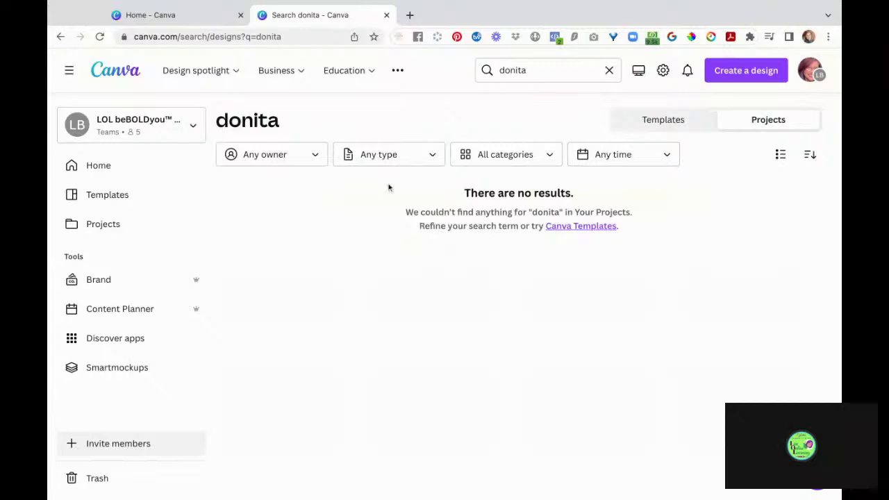
pyautogui.click(609, 72)
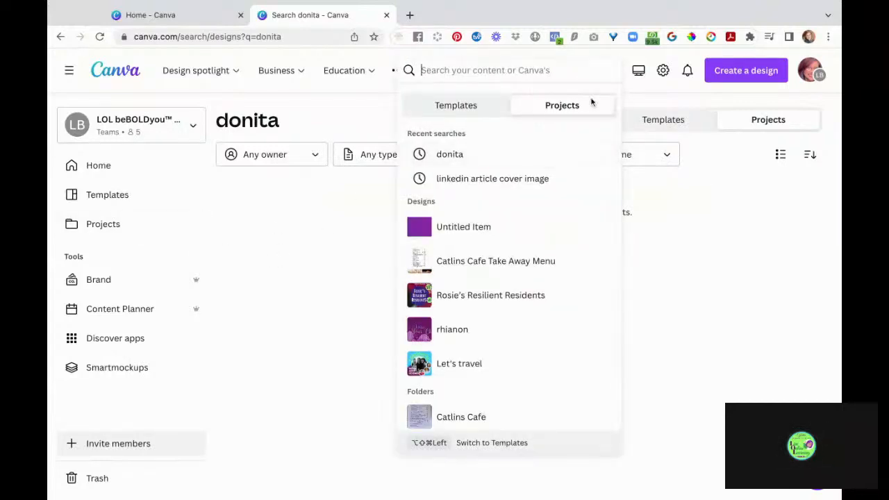
pyautogui.click(137, 230)
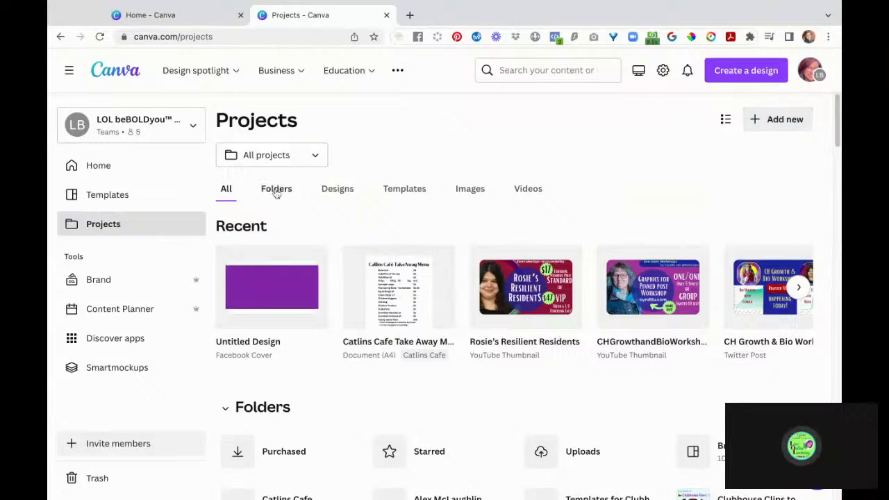
# - Create a new project folder named 'Donita'
pyautogui.click(773, 120)
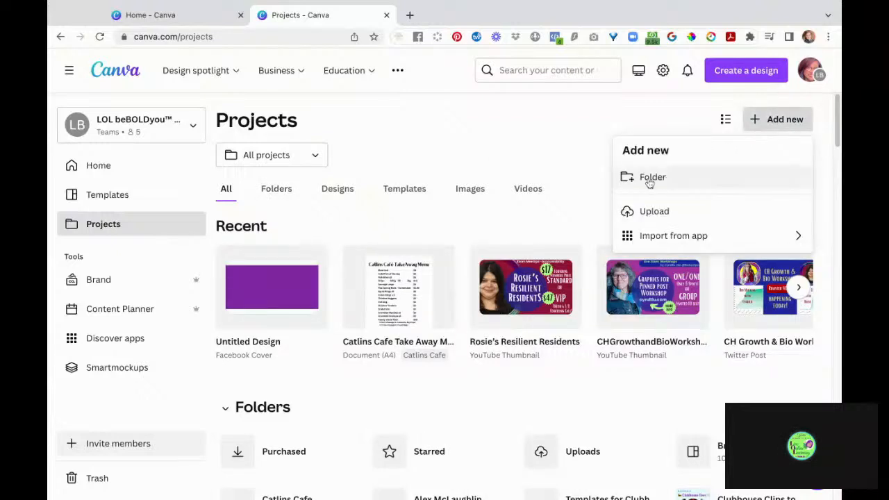
pyautogui.click(649, 180)
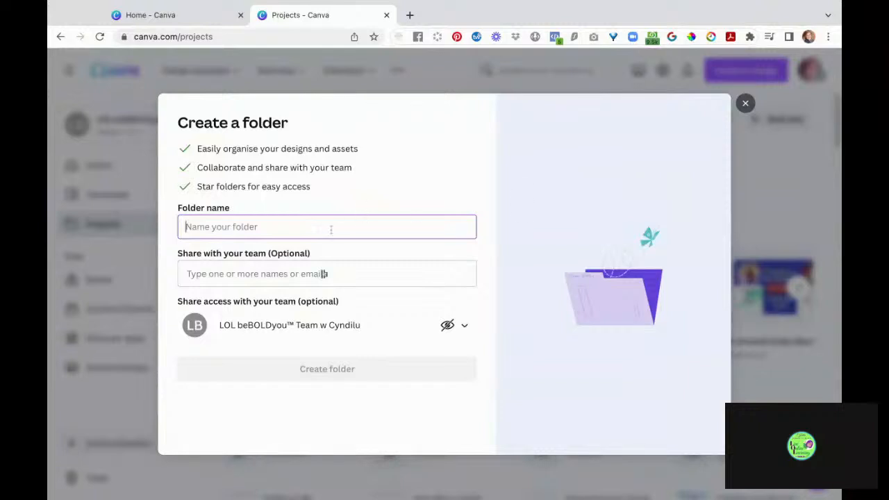
pyautogui.write('Doni')
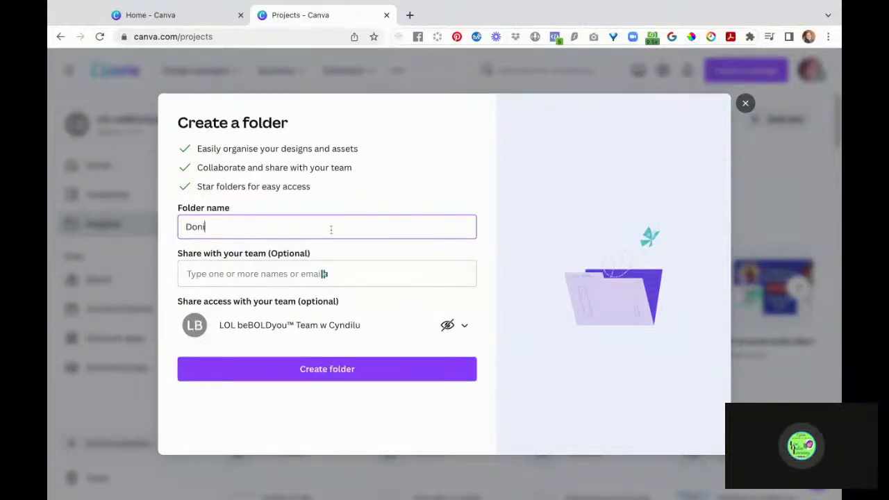
pyautogui.write('ta')
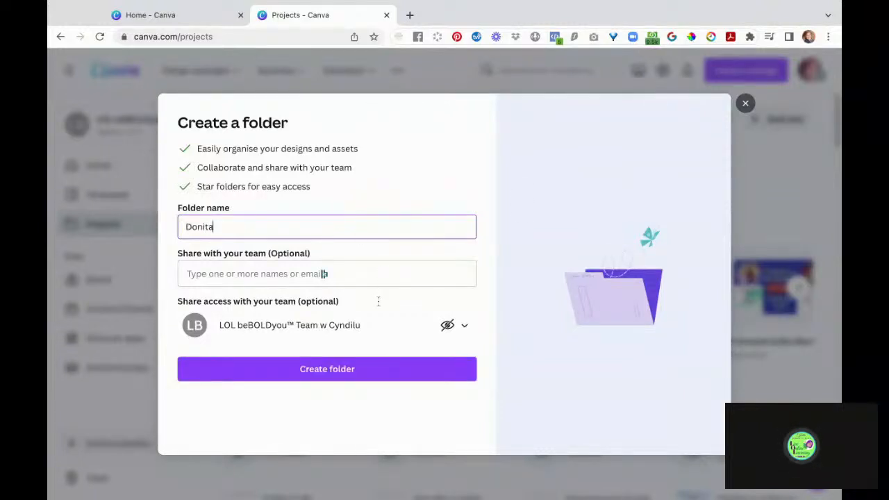
pyautogui.click(331, 369)
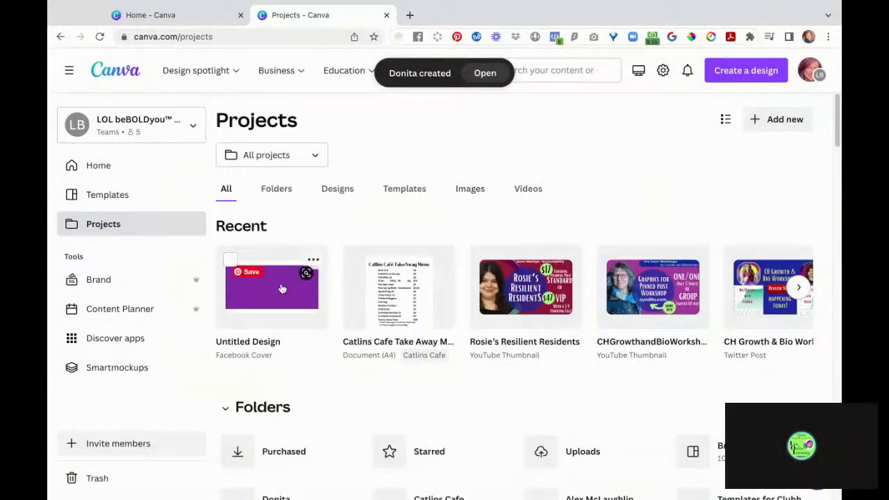
# - Move the purple Untitled Design Facebook Cover into the Donita folder
pyautogui.click(314, 260)
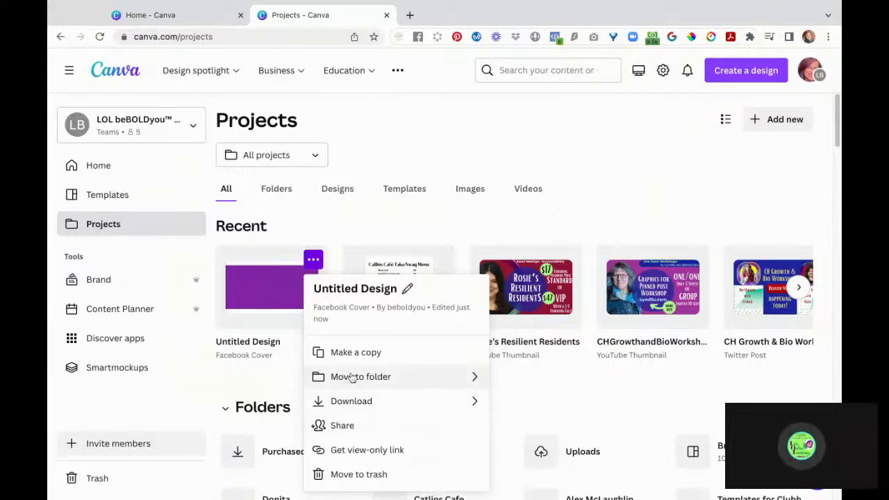
pyautogui.click(477, 382)
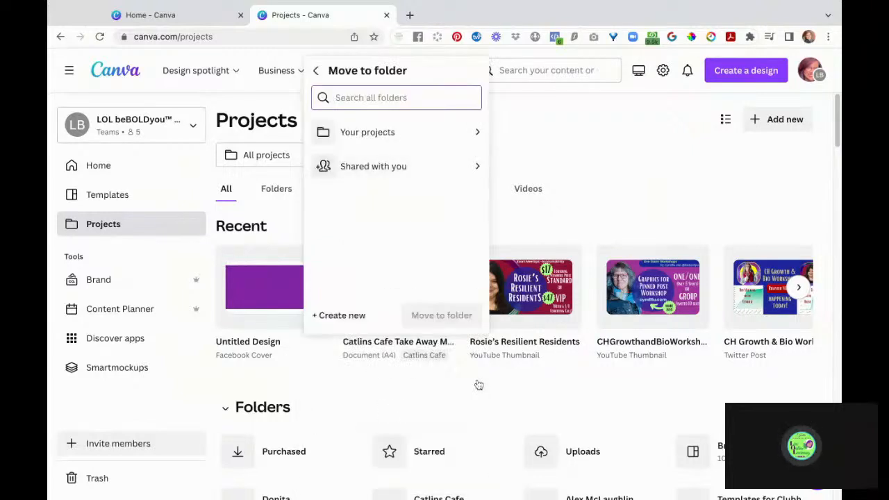
pyautogui.click(477, 134)
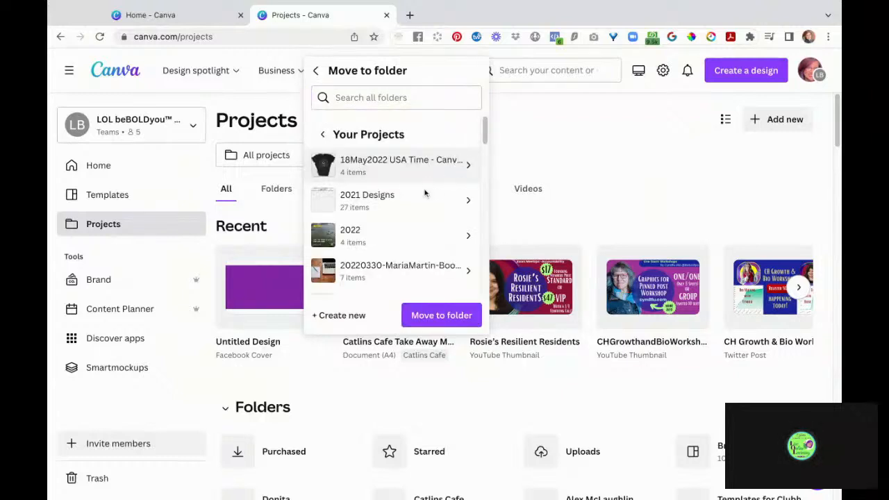
pyautogui.click(417, 97)
pyautogui.write('do')
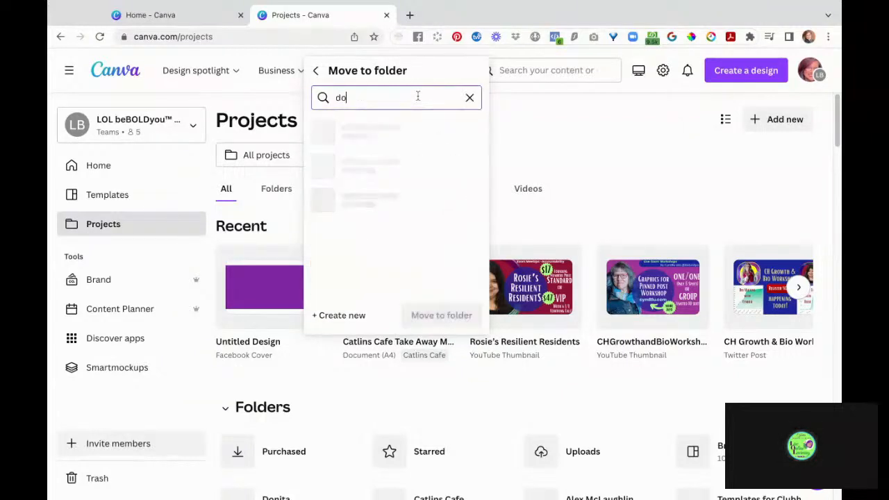
pyautogui.write('nita')
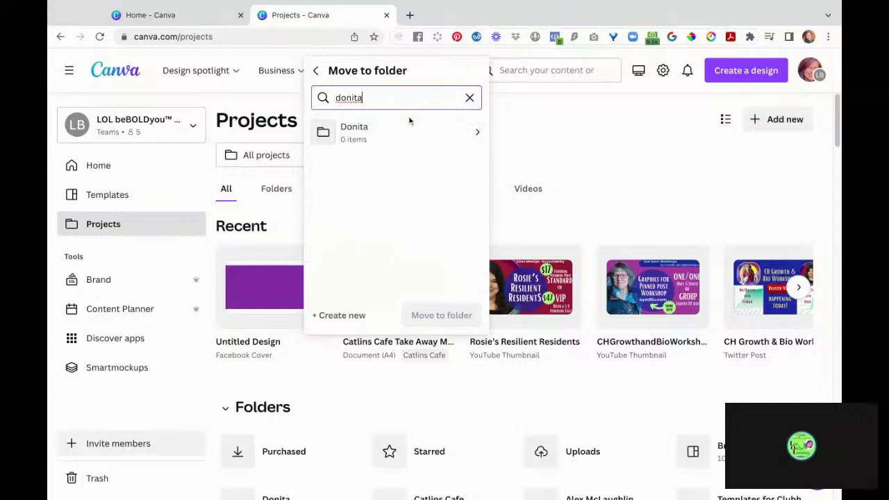
pyautogui.click(399, 130)
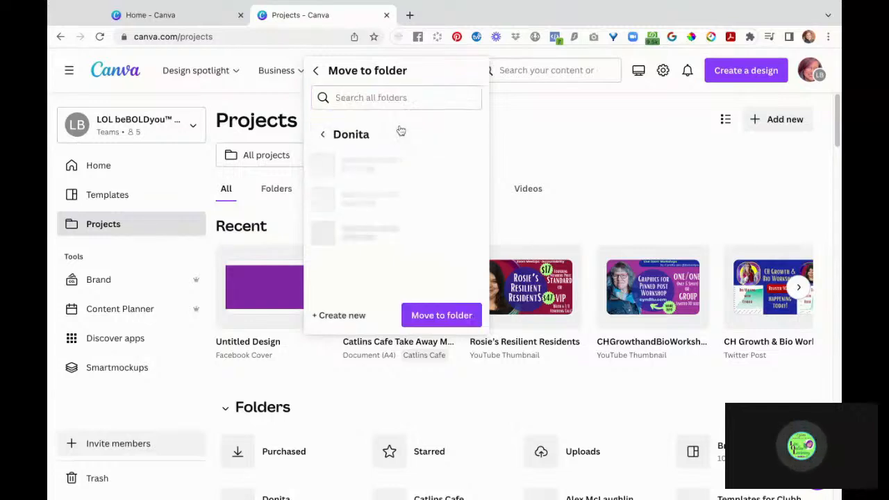
pyautogui.click(439, 318)
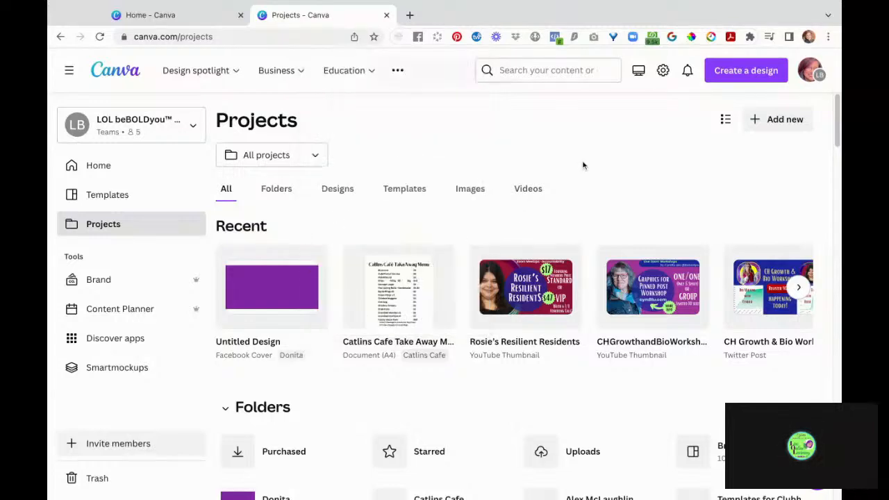
# - Rename the design to 'FB Cover - Donita', then go to the Brand page
pyautogui.click(250, 340)
pyautogui.write('F')
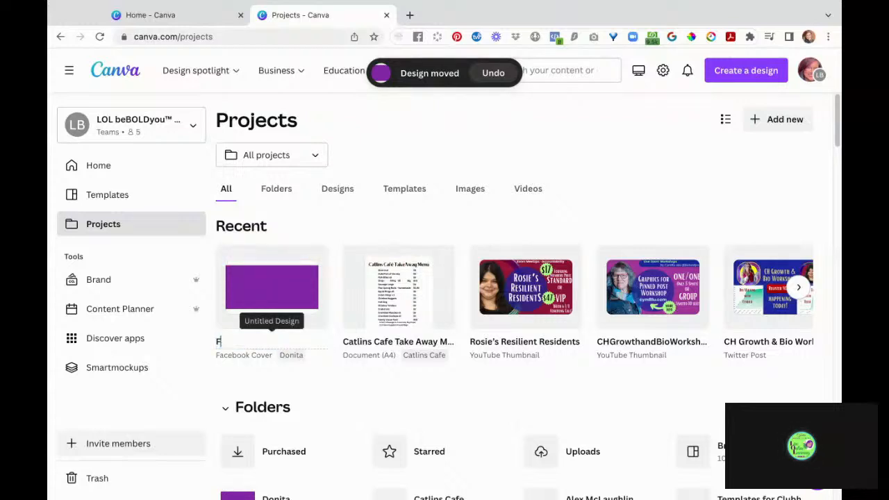
pyautogui.write('B Cover -')
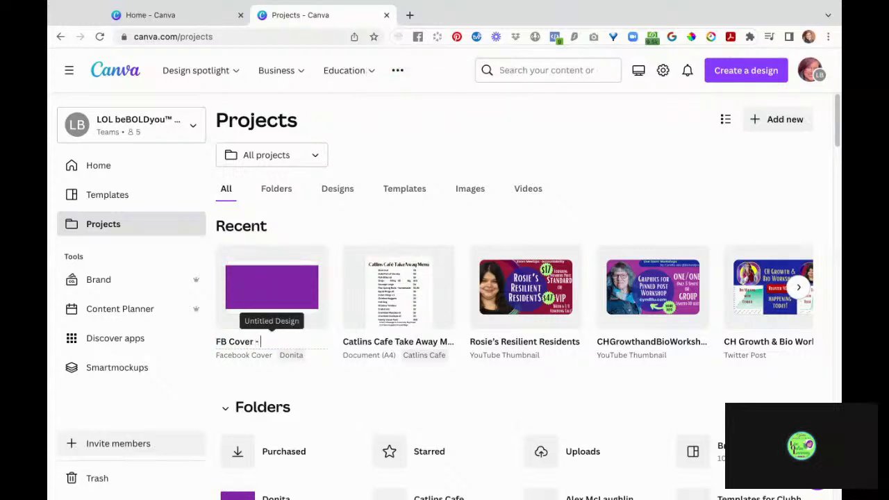
pyautogui.write(' Donita')
pyautogui.press('Return')
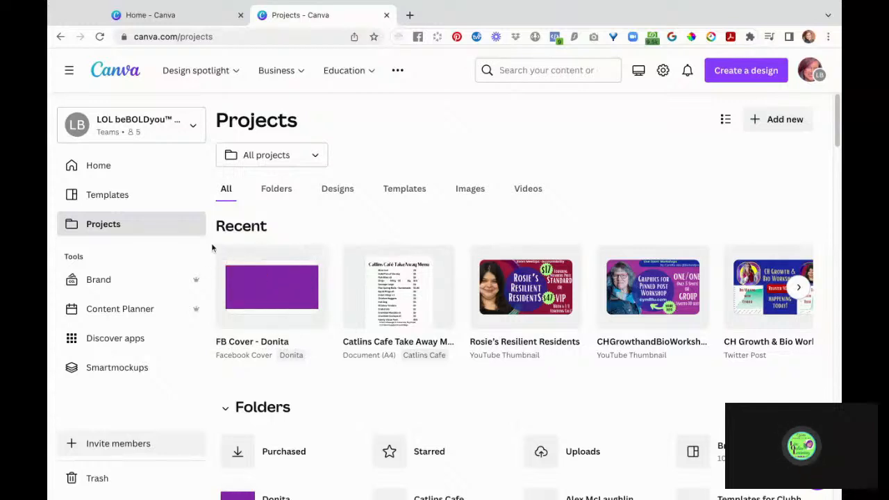
pyautogui.click(114, 282)
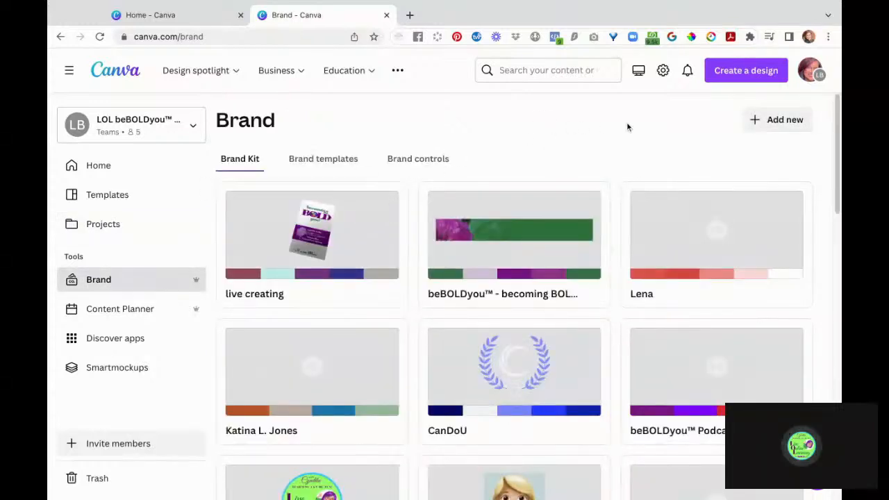
# - Add a new brand kit named 'Donita'
pyautogui.click(784, 121)
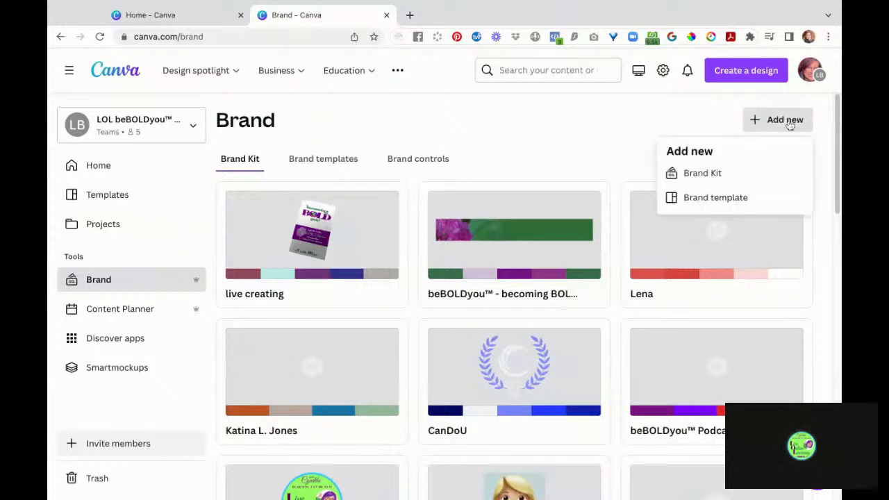
pyautogui.click(733, 173)
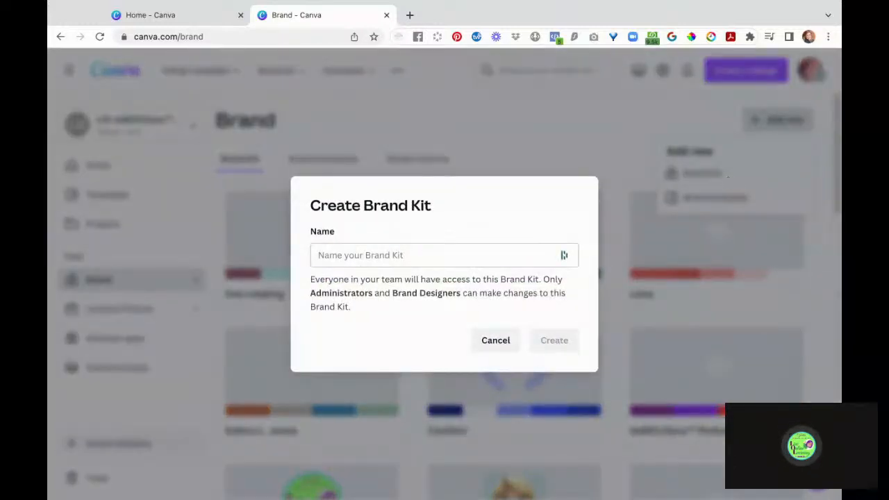
pyautogui.click(419, 255)
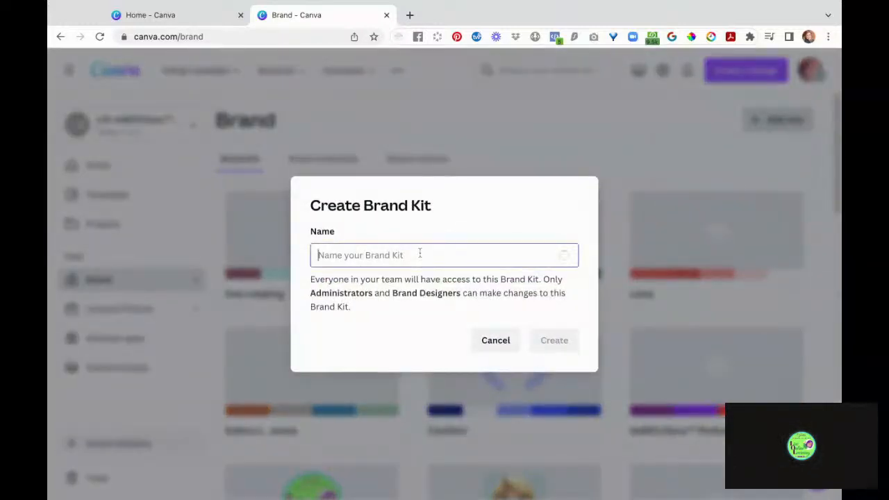
pyautogui.write('Donita')
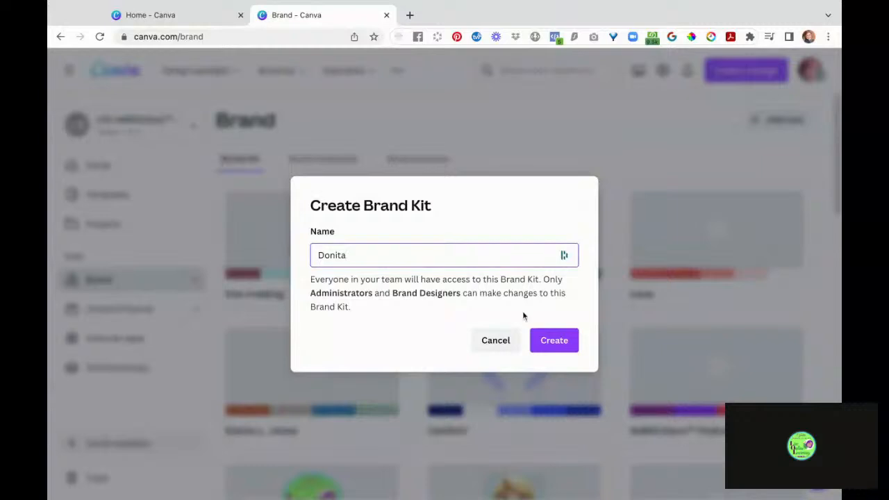
pyautogui.click(553, 340)
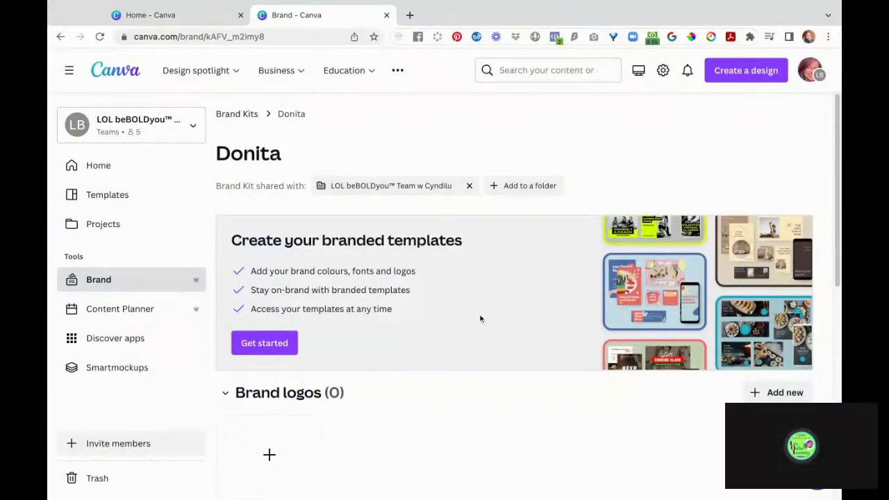
pyautogui.scroll(-5, 495, 317)
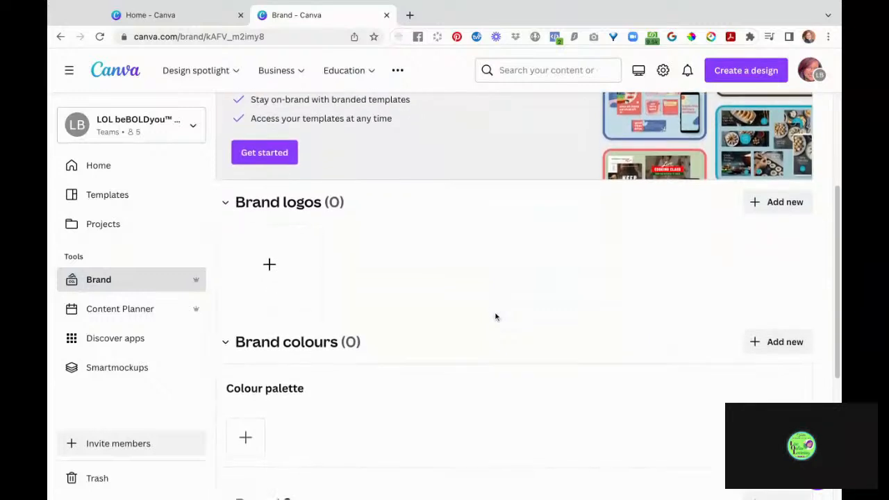
pyautogui.scroll(-3, 245, 321)
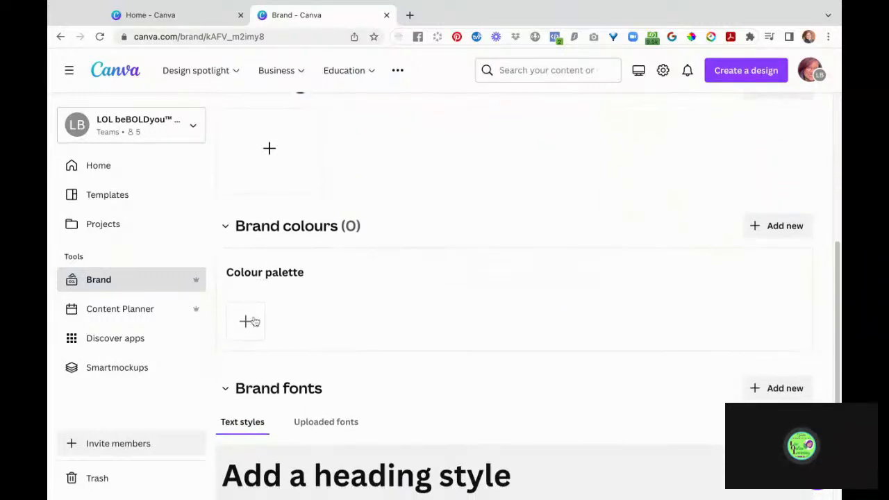
pyautogui.scroll(2, 369, 181)
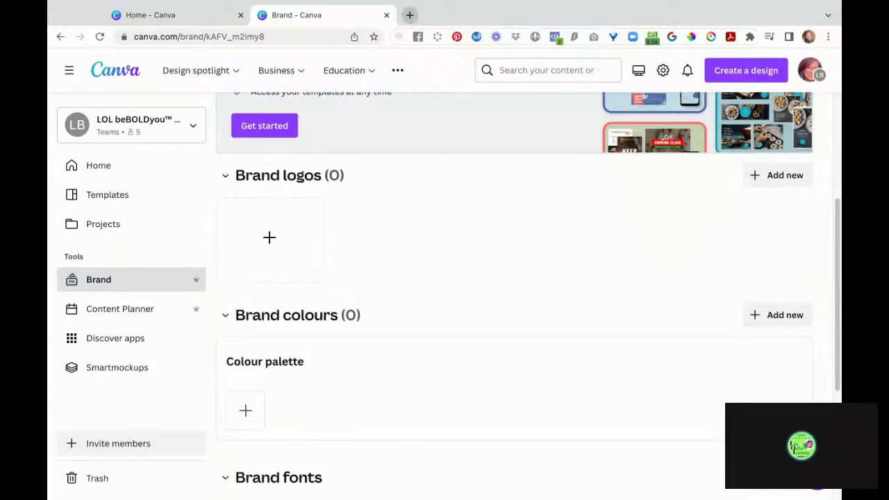
pyautogui.click(409, 15)
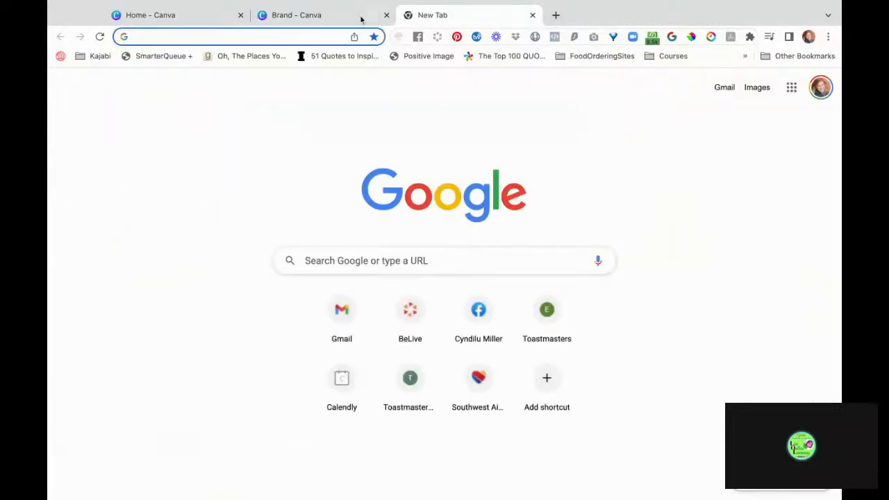
pyautogui.click(532, 16)
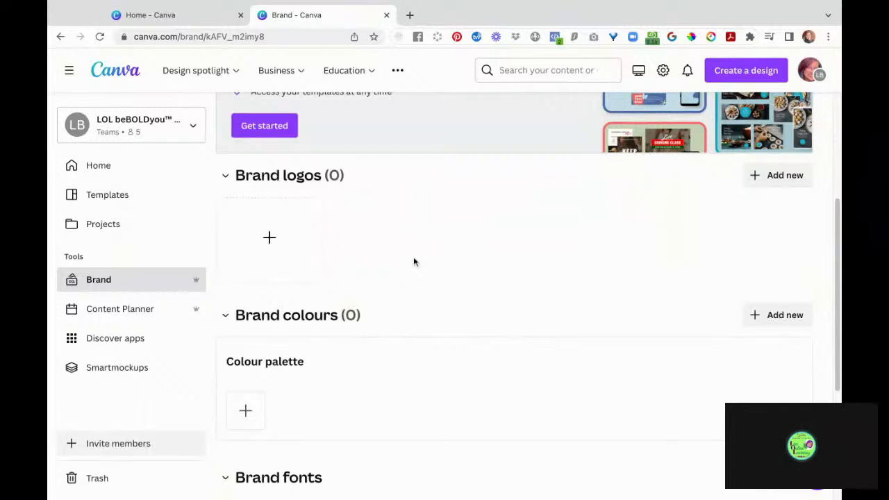
pyautogui.click(271, 238)
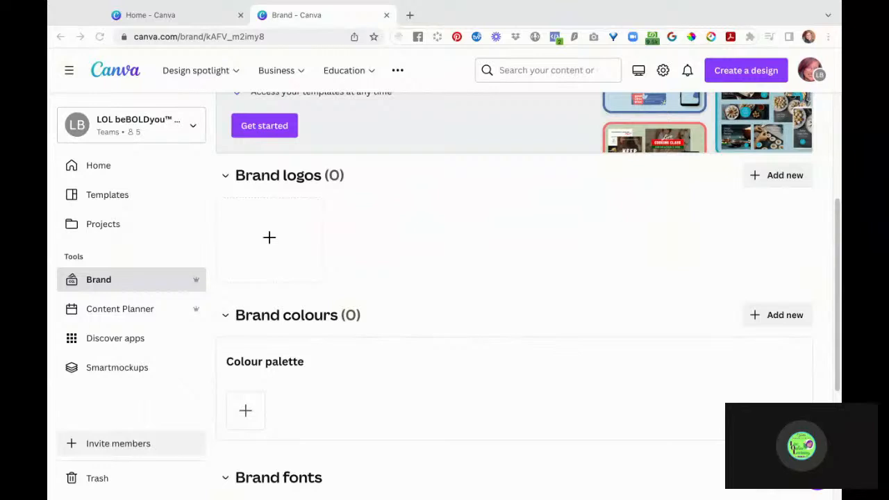
pyautogui.doubleClick(466, 282)
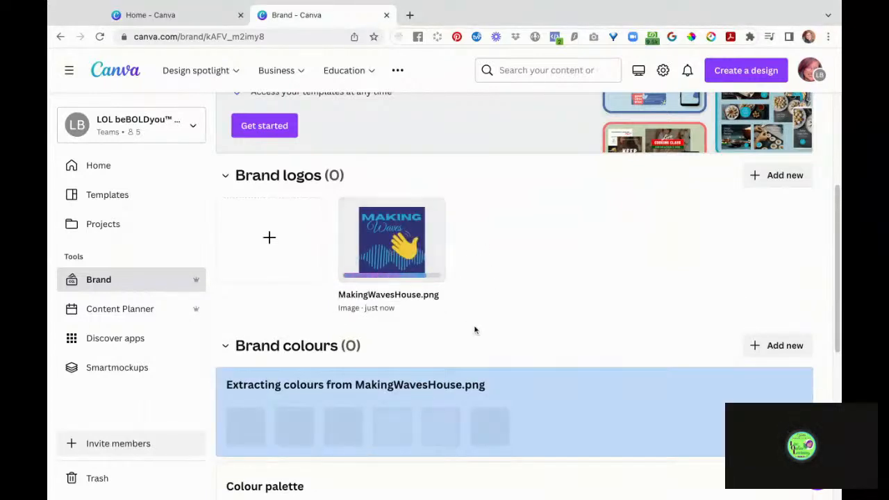
pyautogui.scroll(-1, 474, 330)
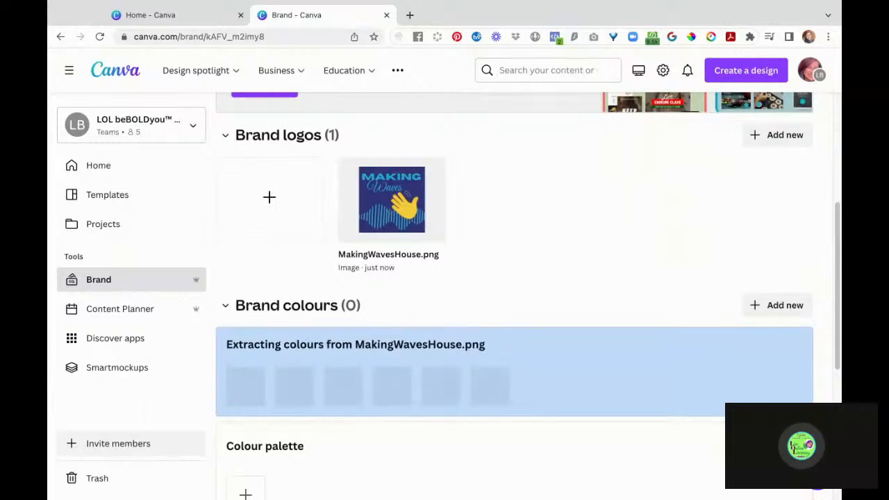
pyautogui.scroll(-1, 422, 365)
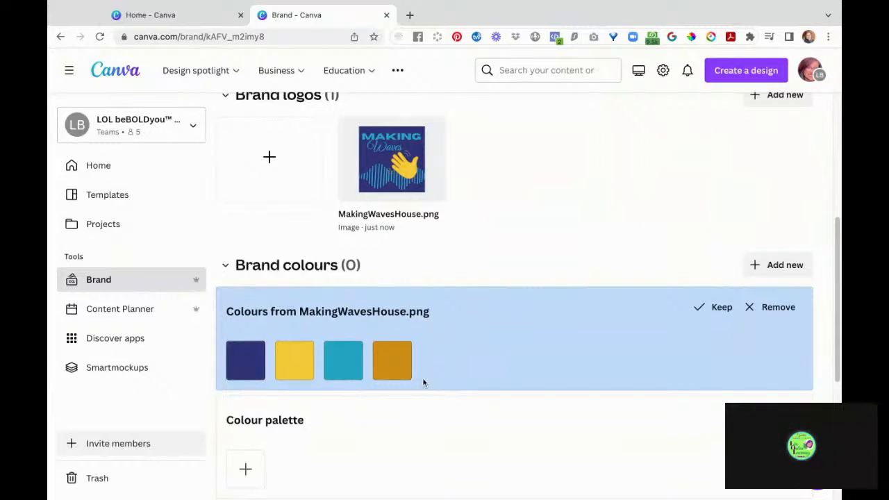
pyautogui.scroll(-2, 487, 366)
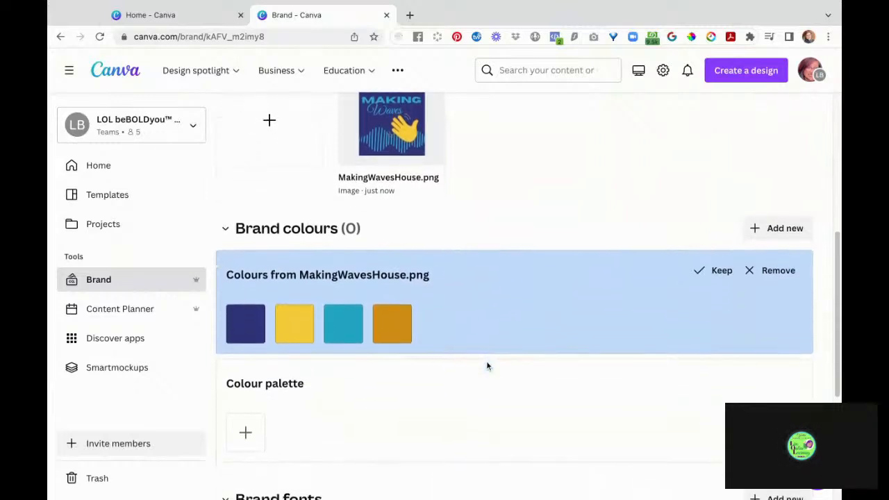
pyautogui.scroll(1, 658, 304)
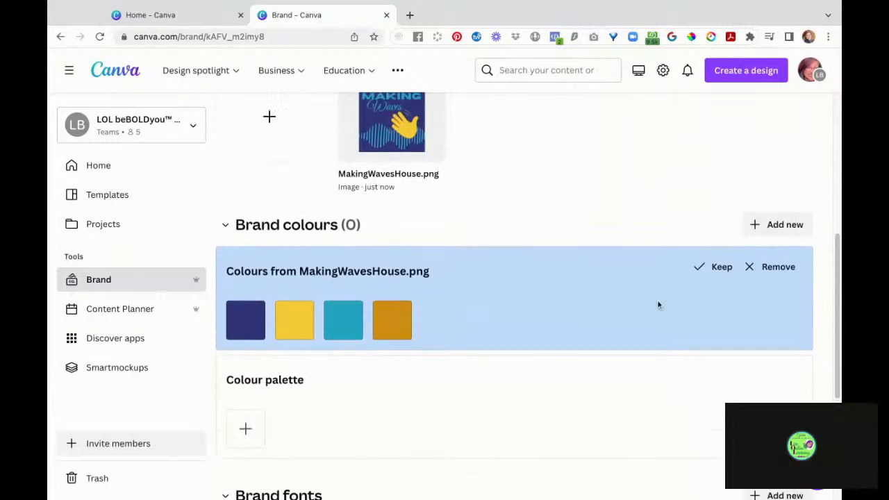
pyautogui.click(788, 270)
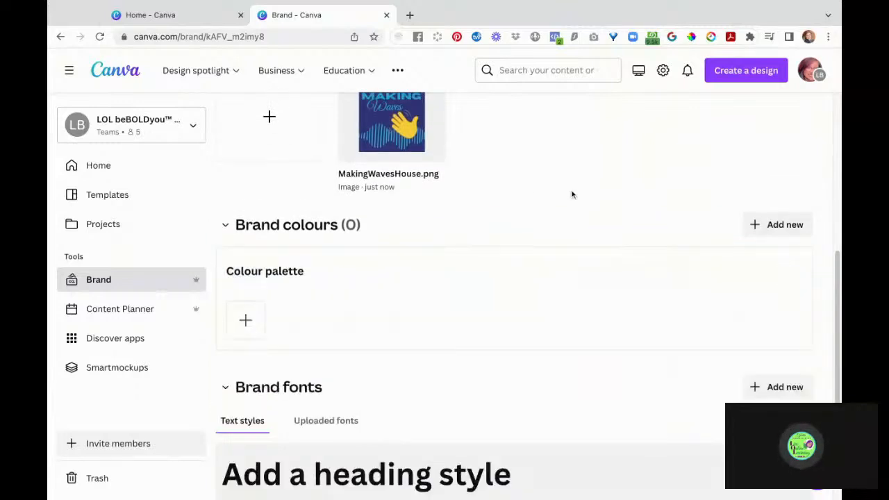
pyautogui.scroll(3, 522, 175)
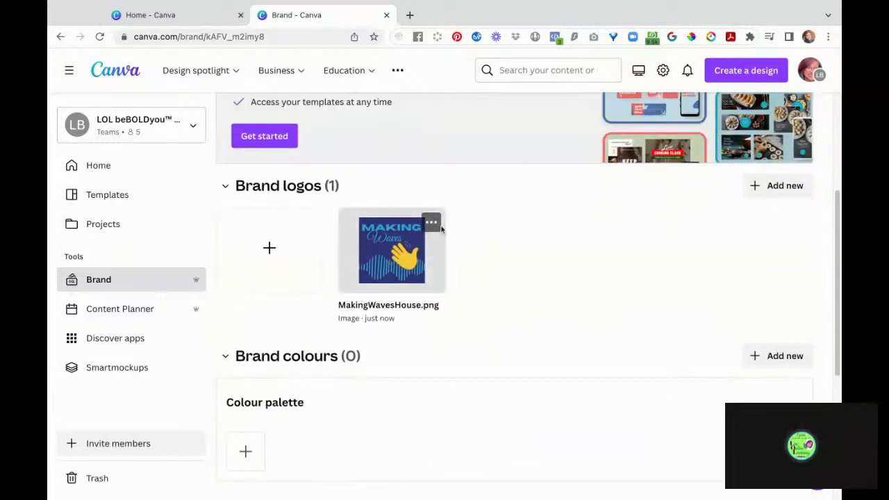
pyautogui.click(431, 224)
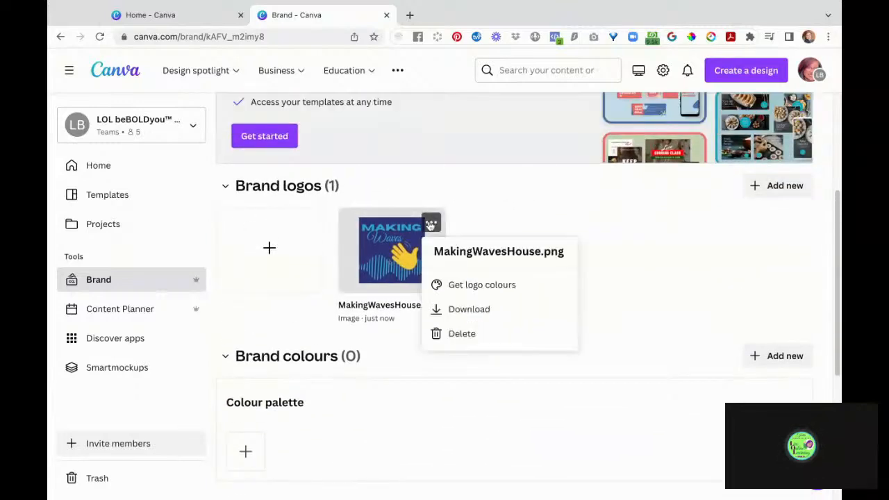
pyautogui.click(459, 335)
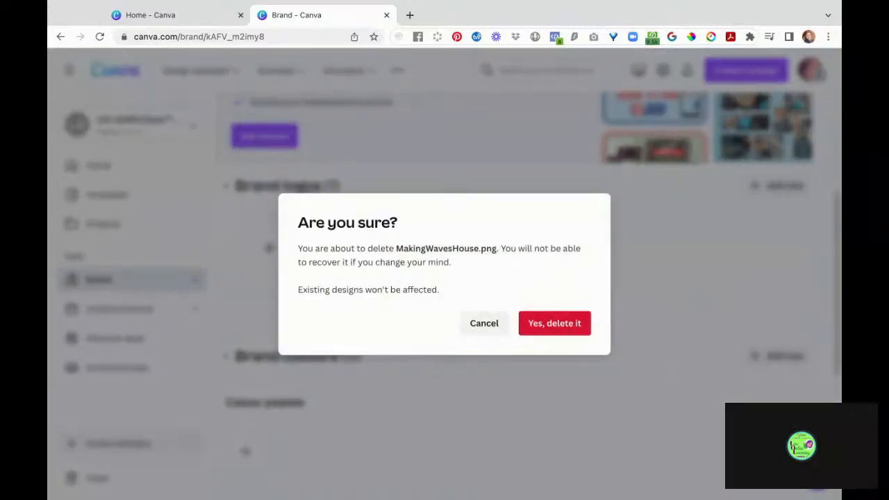
pyautogui.click(555, 324)
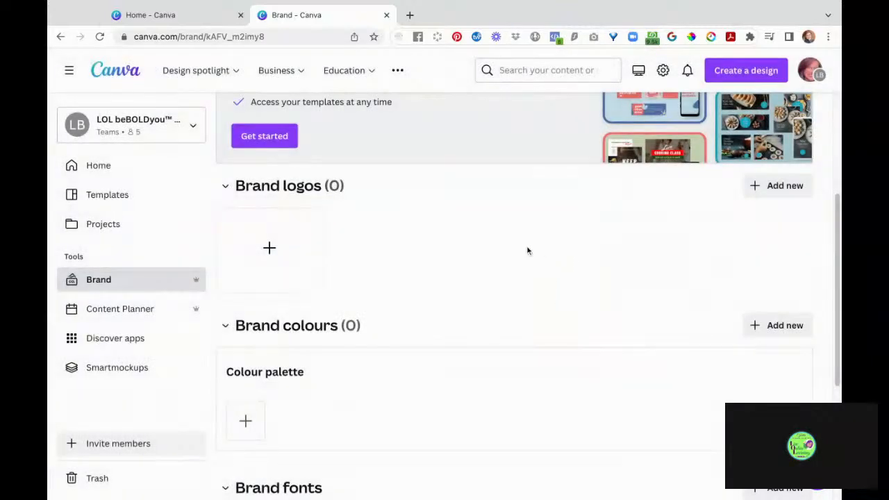
pyautogui.scroll(3, 527, 250)
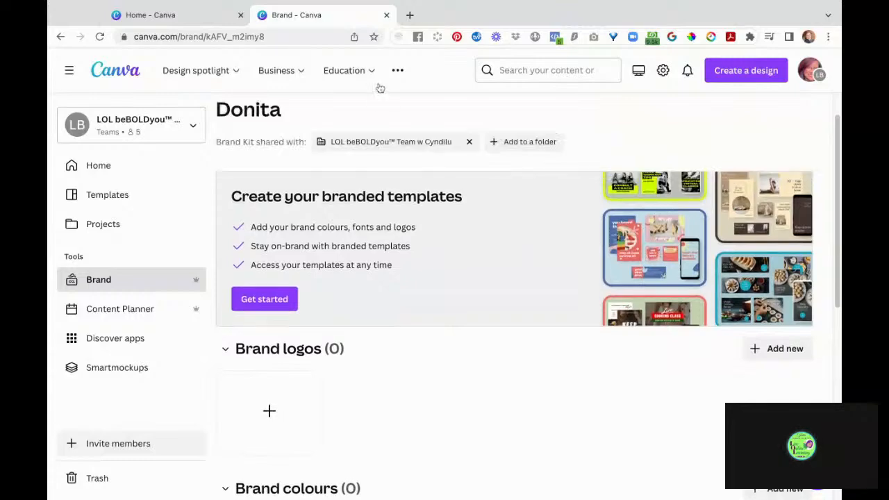
# - Search Home for 'Donita' and open FB Cover - Donita from the Projects results
pyautogui.click(206, 20)
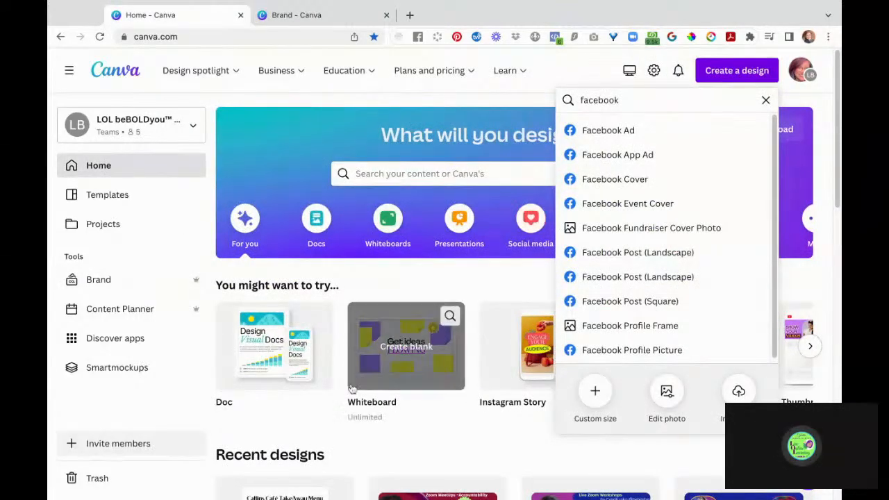
pyautogui.scroll(-3, 339, 439)
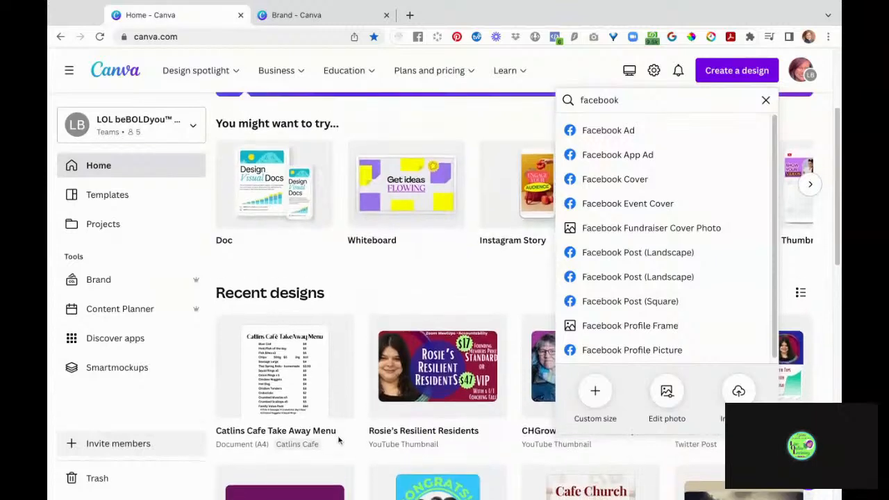
pyautogui.scroll(3, 339, 439)
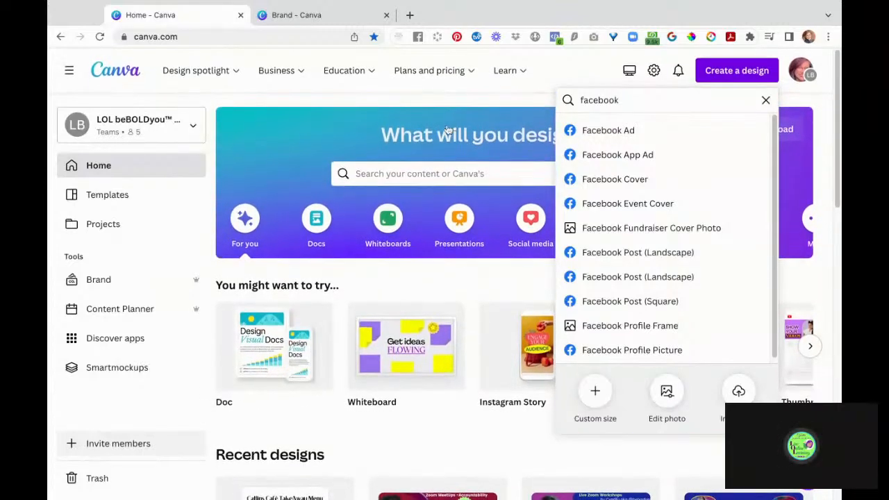
pyautogui.moveTo(434, 72)
pyautogui.click(371, 173)
pyautogui.write('Donita')
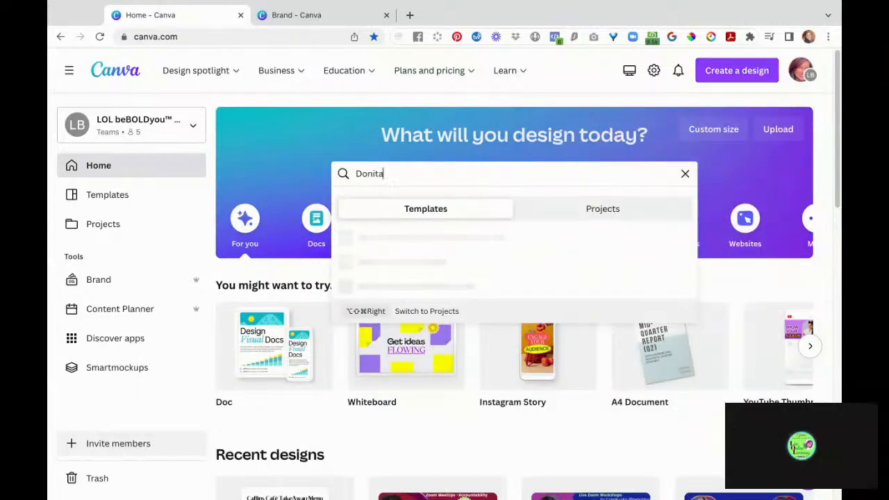
pyautogui.click(583, 218)
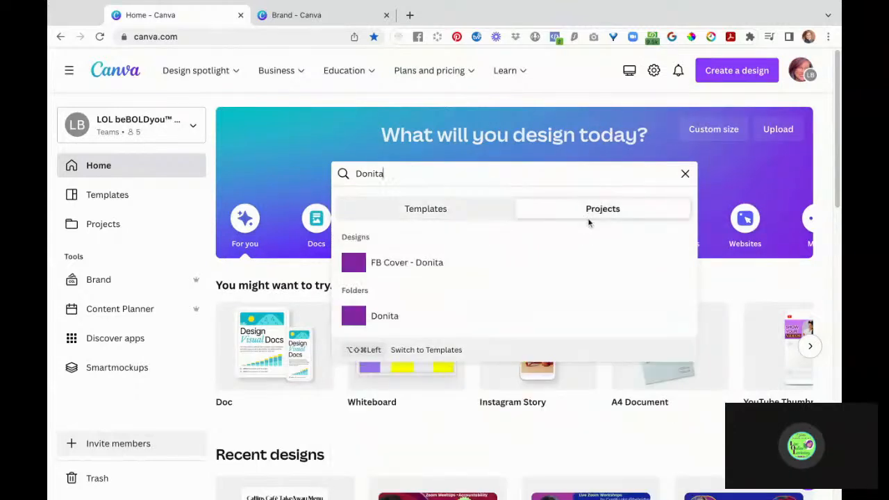
pyautogui.click(437, 264)
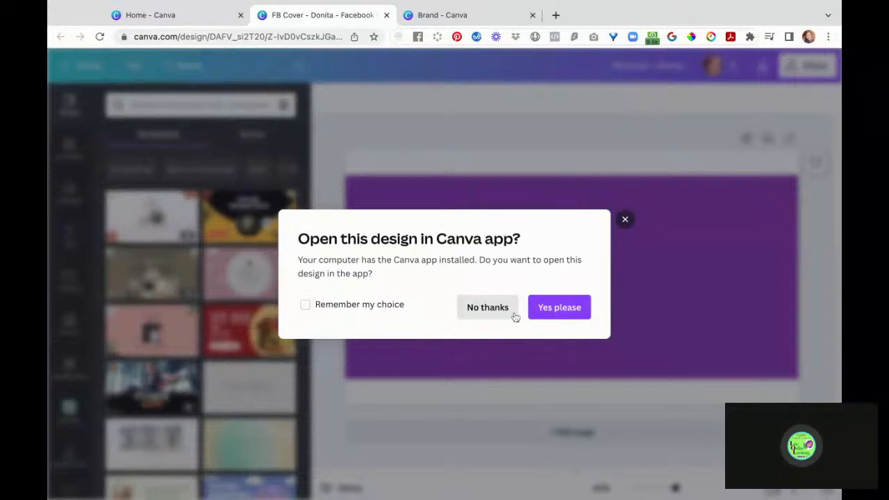
# - Decline the desktop-app prompt to stay in the browser, then return to the Donita brand kit
pyautogui.click(473, 315)
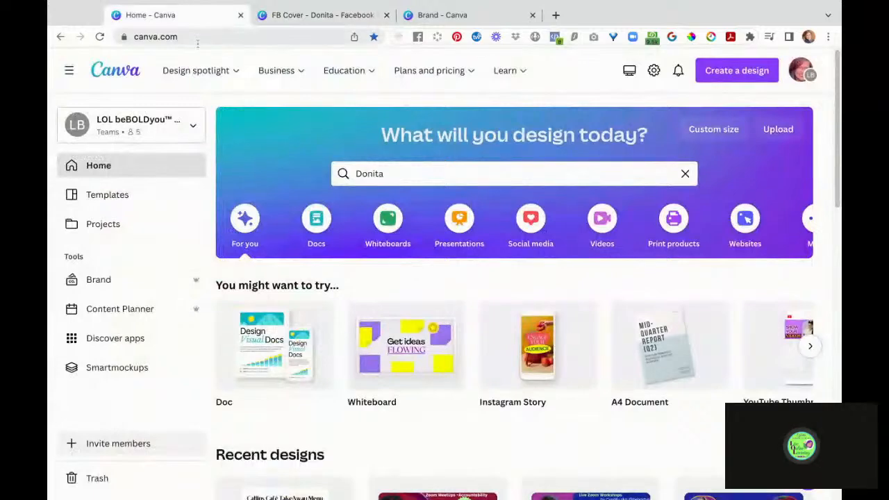
pyautogui.click(459, 17)
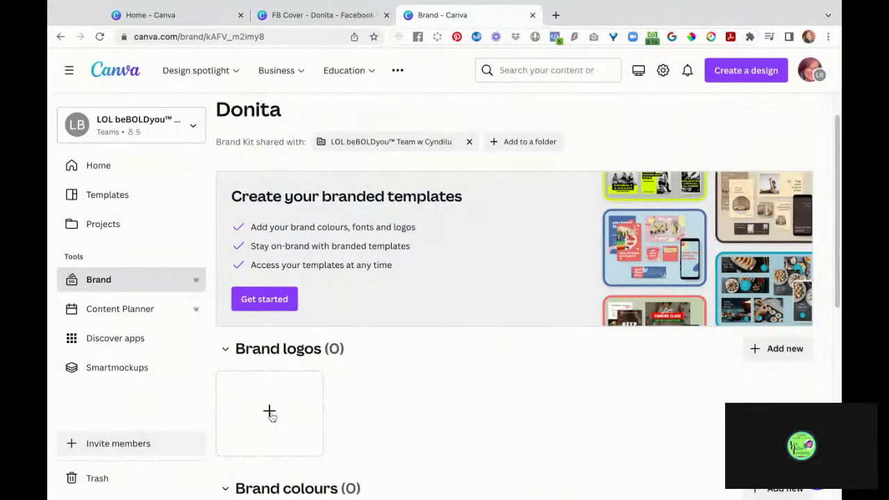
# - Upload IMG_9782.png as the Donita brand kit's first logo
pyautogui.scroll(-1, 274, 415)
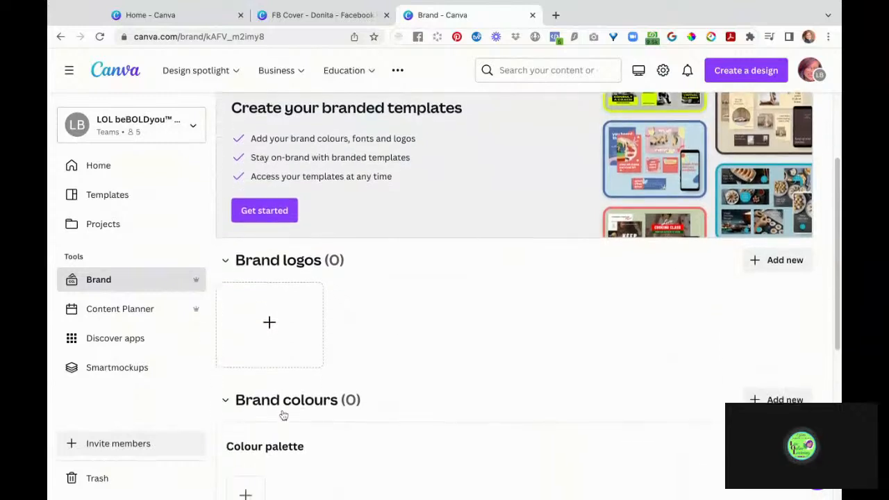
pyautogui.click(271, 323)
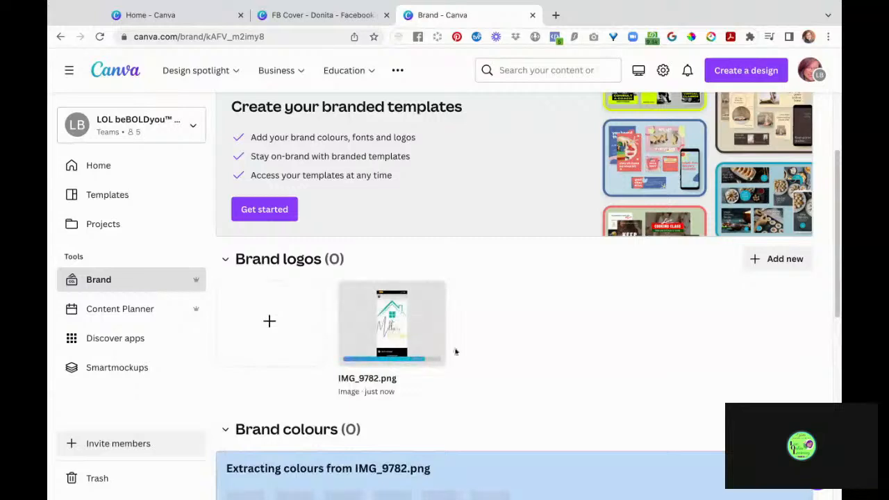
pyautogui.scroll(-1, 507, 360)
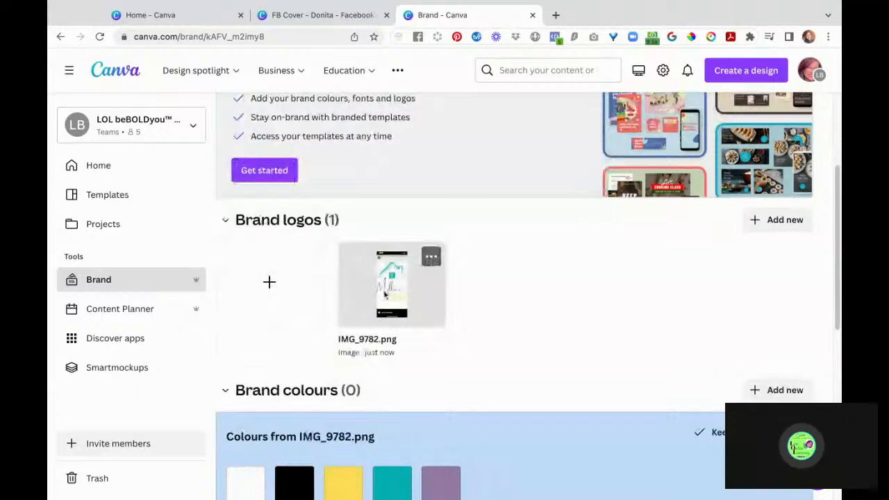
# - Save the colours extracted from the IMG_9782.png logo as a palette in the Donita kit
pyautogui.click(431, 257)
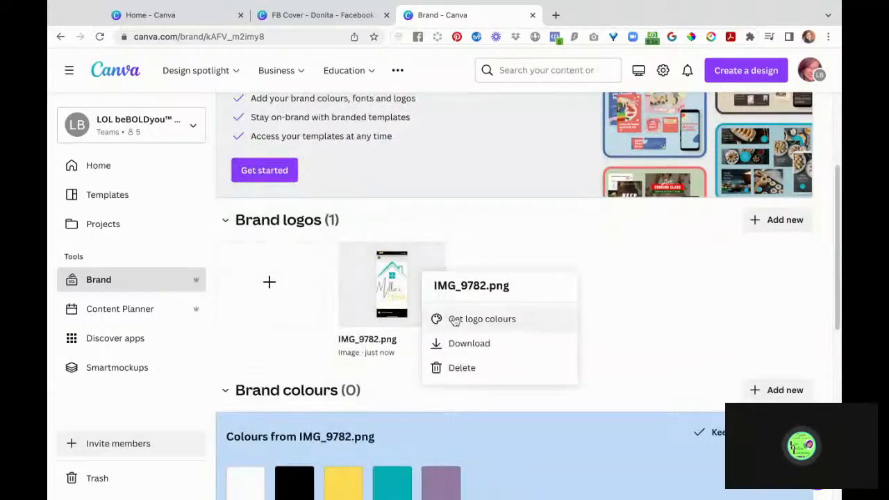
pyautogui.scroll(-3, 661, 327)
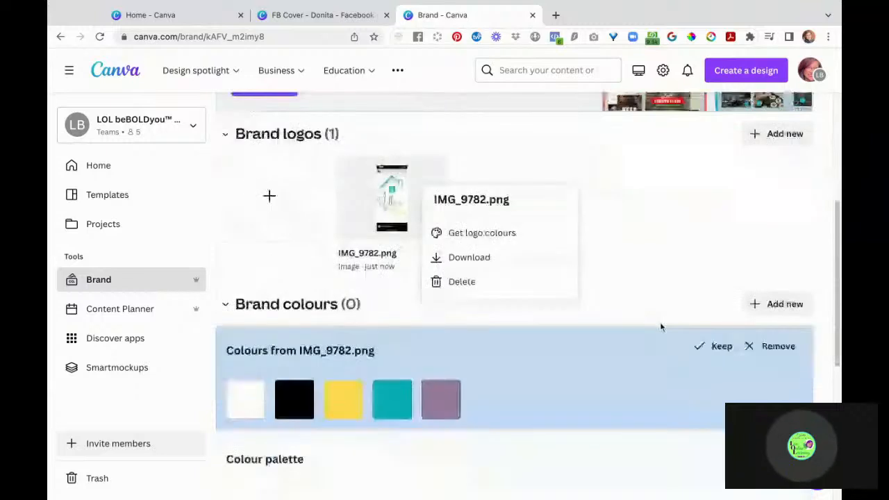
pyautogui.scroll(-4, 661, 327)
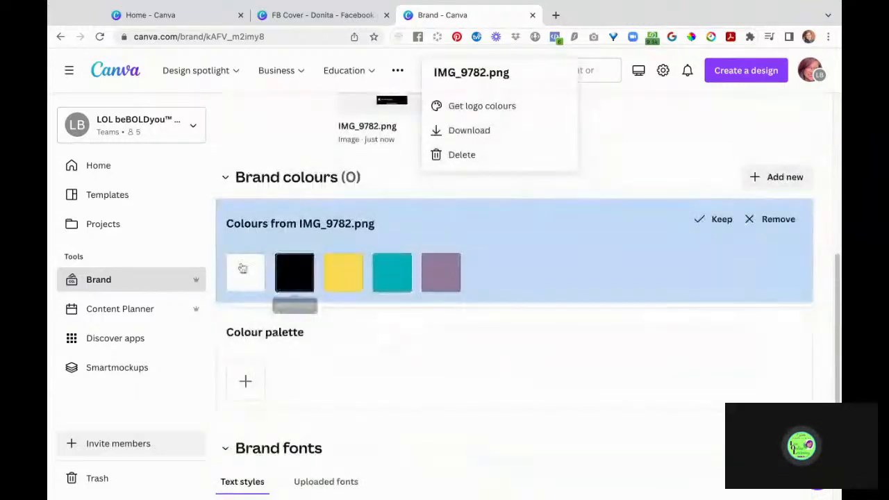
pyautogui.scroll(4, 500, 260)
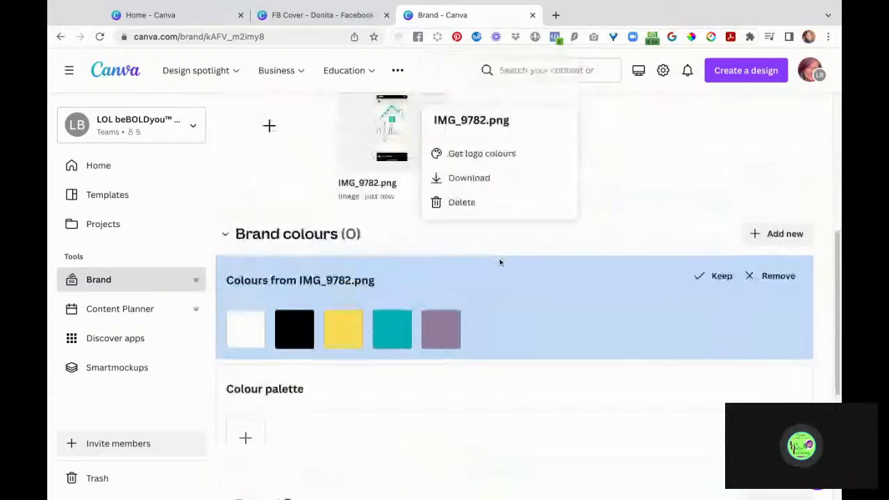
pyautogui.scroll(-1, 500, 262)
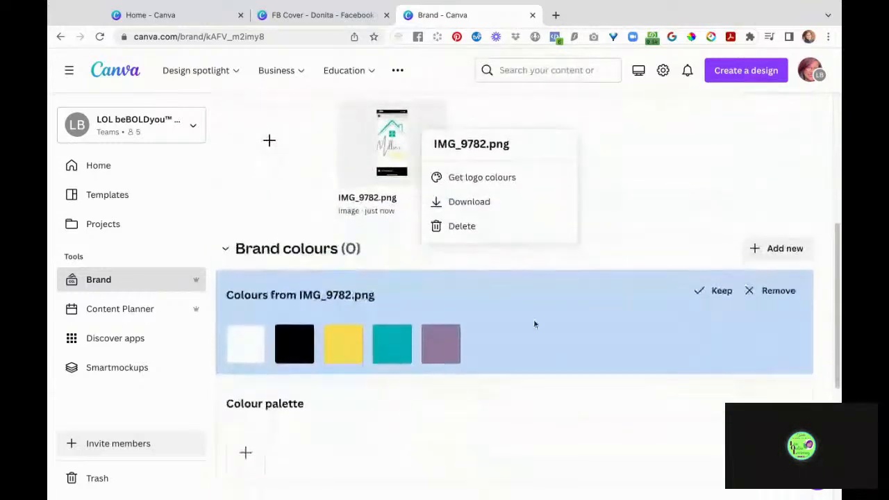
pyautogui.click(704, 290)
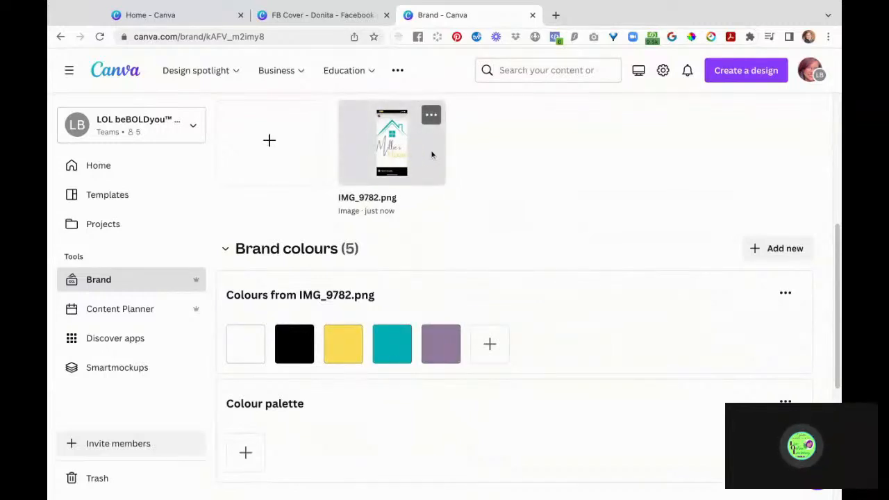
# - Open the options menu for the Colours from IMG_9782.png palette under Brand colours
pyautogui.scroll(-2, 530, 207)
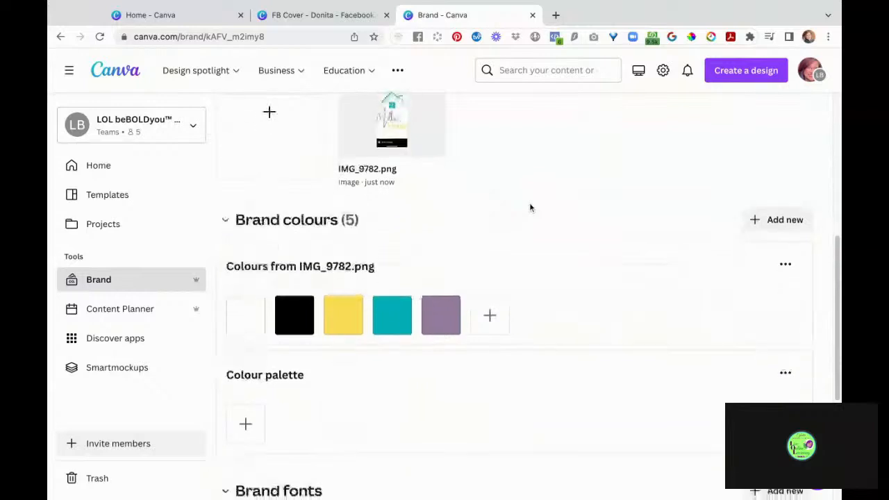
pyautogui.scroll(3, 530, 205)
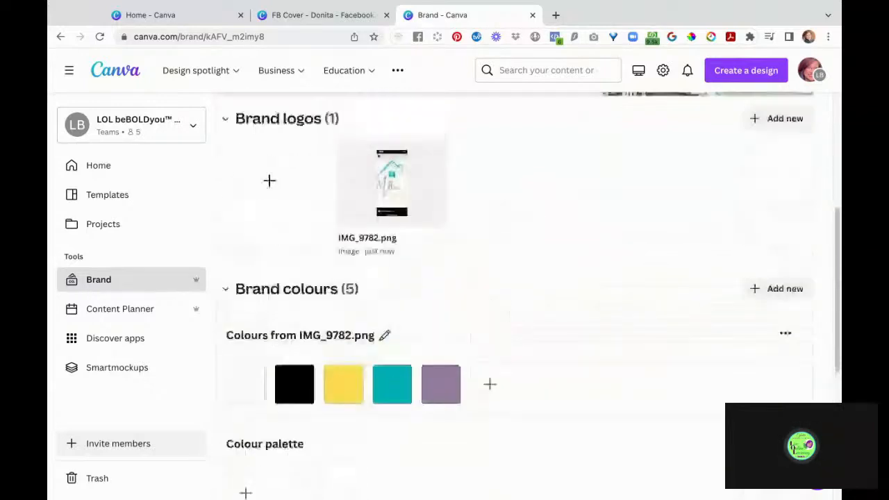
pyautogui.scroll(2, 529, 204)
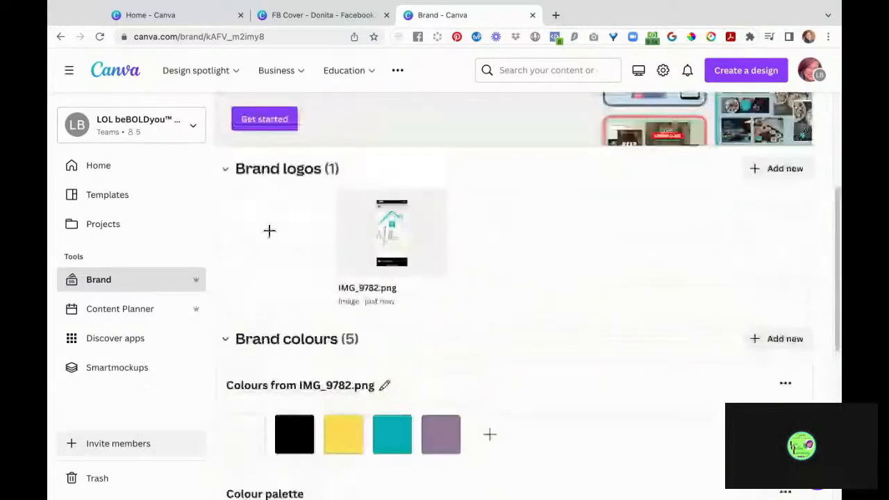
pyautogui.scroll(-3, 413, 264)
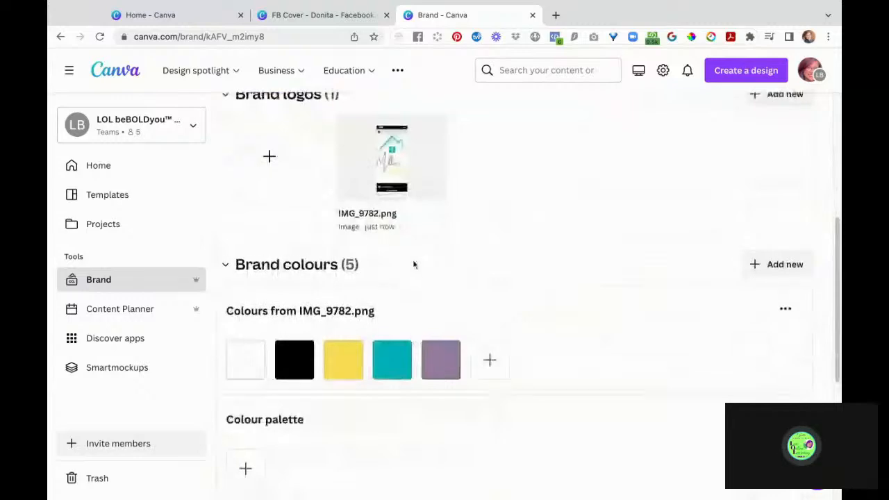
pyautogui.scroll(3, 413, 263)
pyautogui.scroll(3, 414, 264)
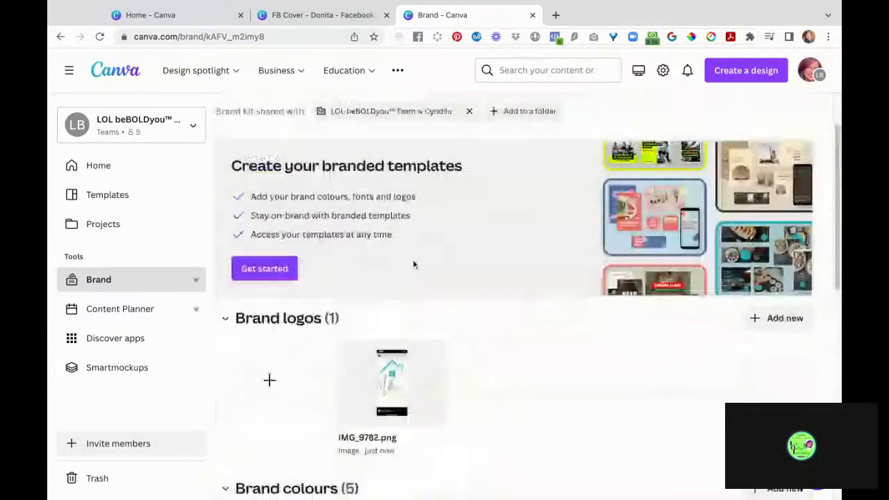
pyautogui.scroll(3, 413, 264)
pyautogui.scroll(-3, 561, 417)
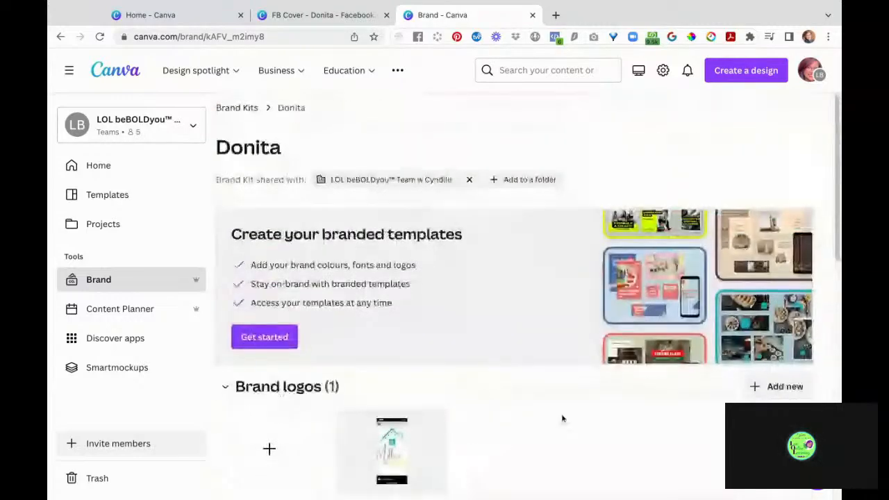
pyautogui.scroll(-3, 563, 418)
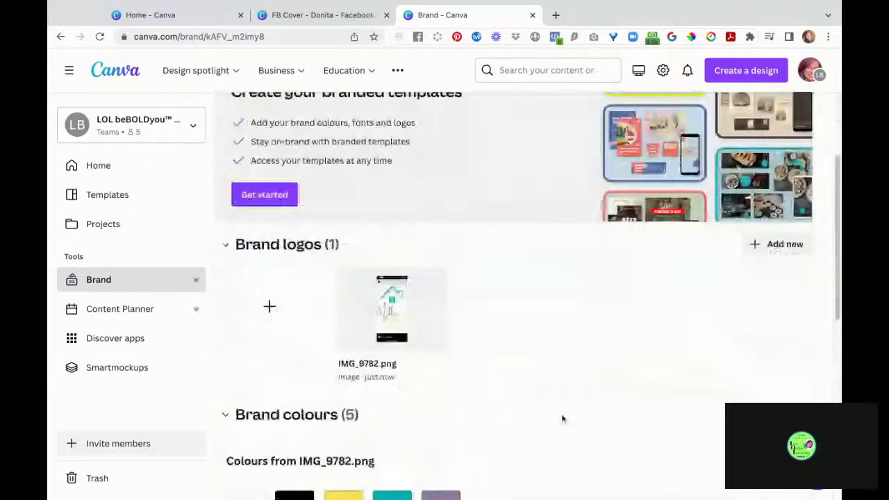
pyautogui.scroll(-3, 563, 418)
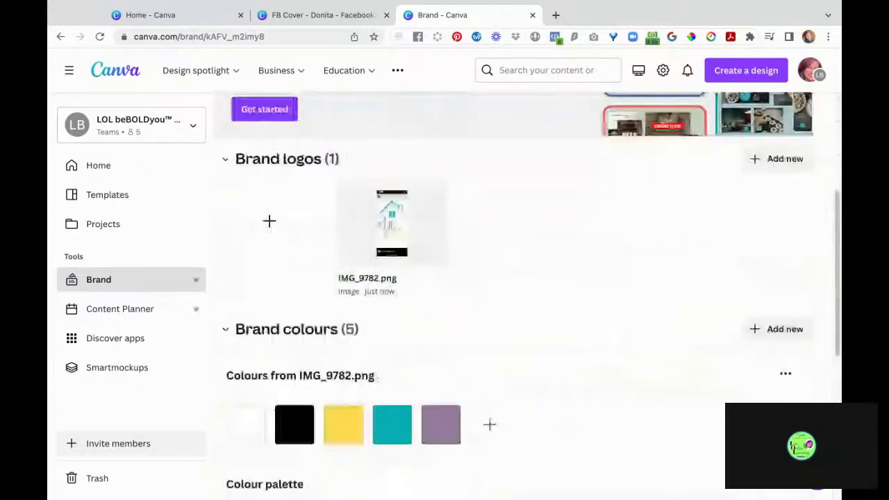
pyautogui.scroll(-2, 529, 380)
pyautogui.click(786, 321)
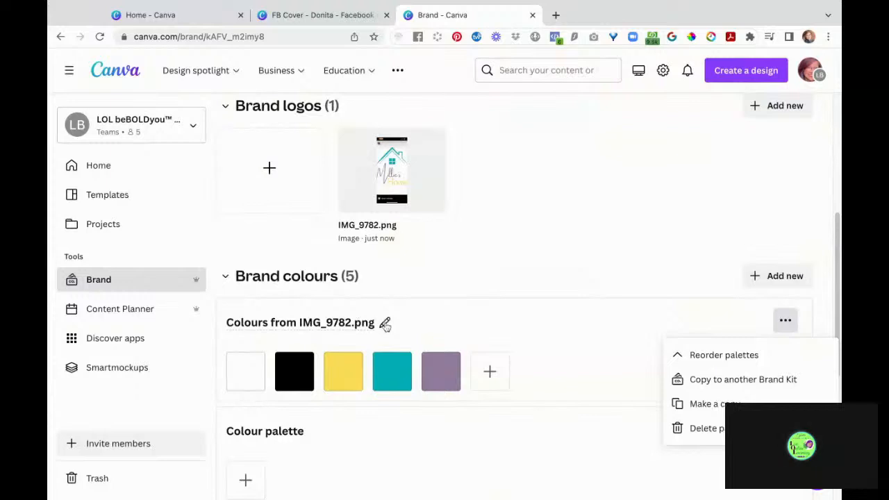
# - Rename the Colours from IMG_9782.png palette to 'Millie's House Logo Brand Colors'
pyautogui.click(385, 325)
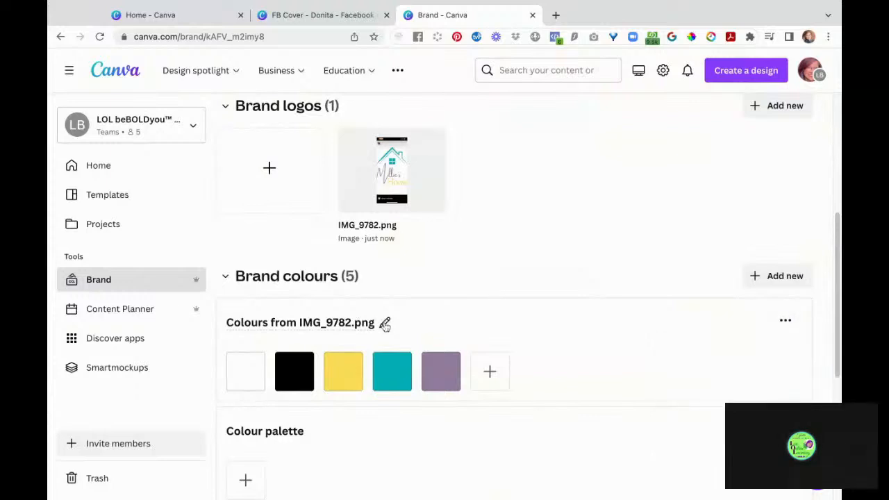
pyautogui.click(347, 322)
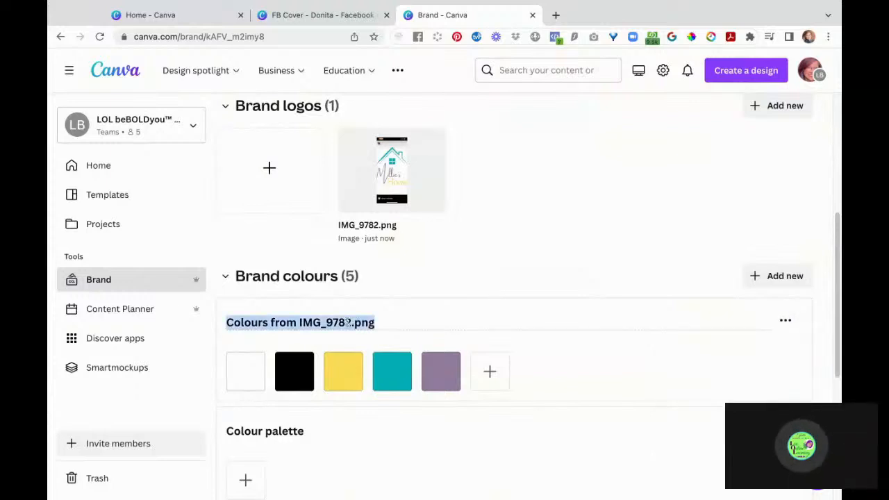
pyautogui.write('Millier')
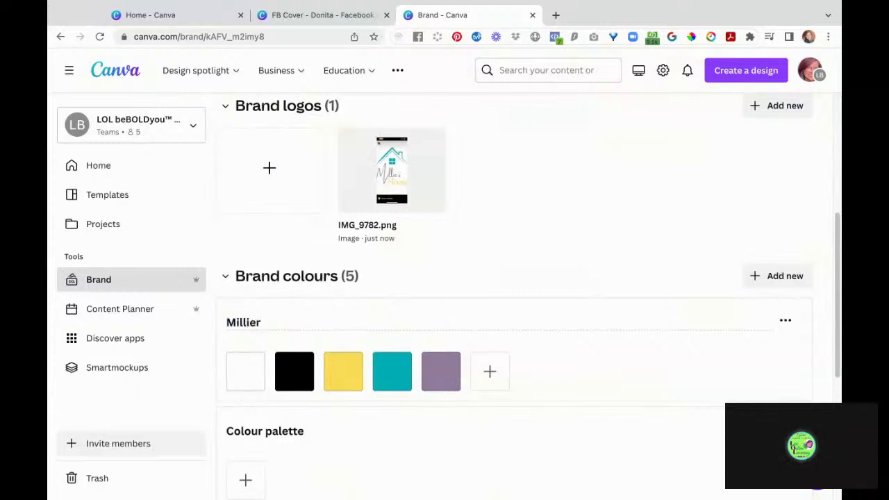
pyautogui.press('BackSpace')
pyautogui.write('s')
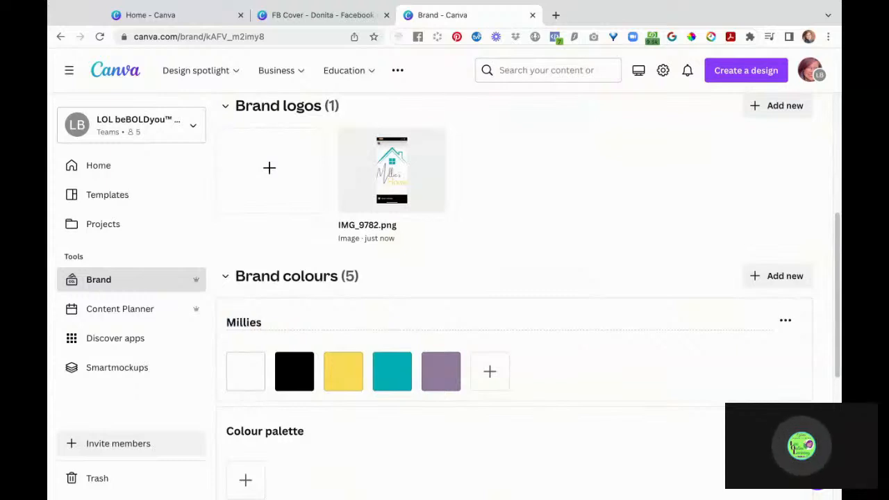
pyautogui.press('BackSpace')
pyautogui.press('BackSpace')
pyautogui.write('i')
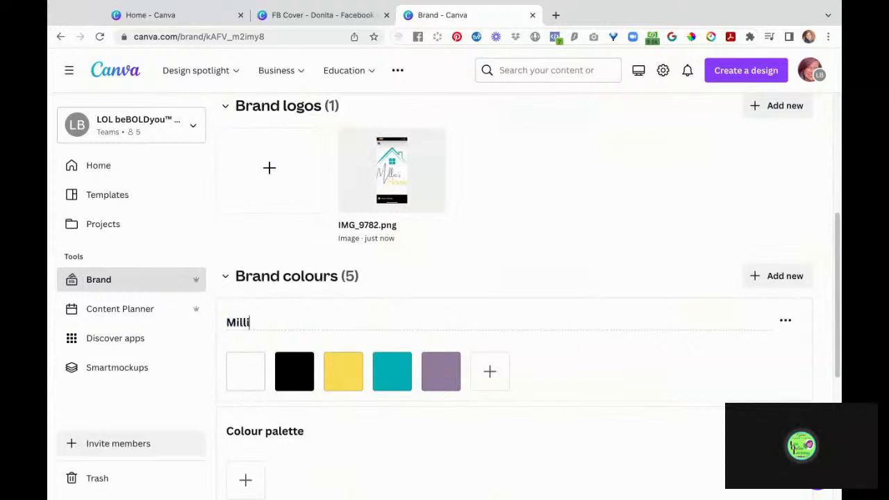
pyautogui.write('s')
pyautogui.press('BackSpace')
pyautogui.press('BackSpace')
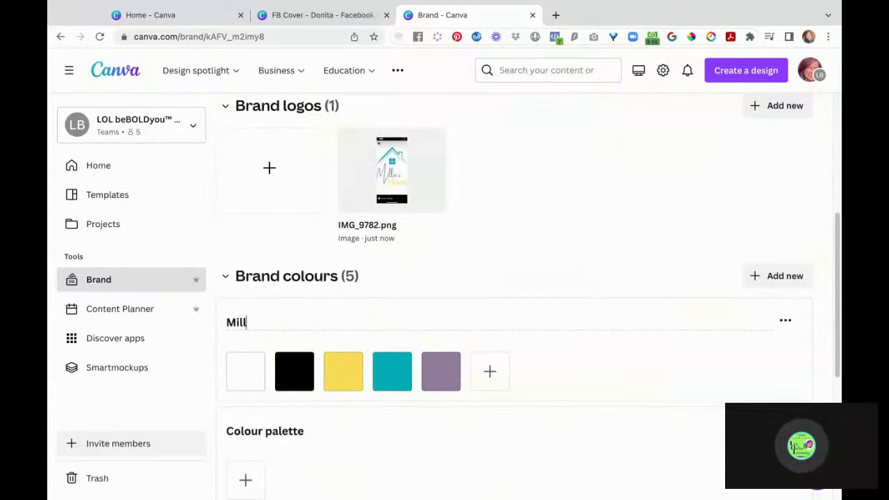
pyautogui.write("e's ")
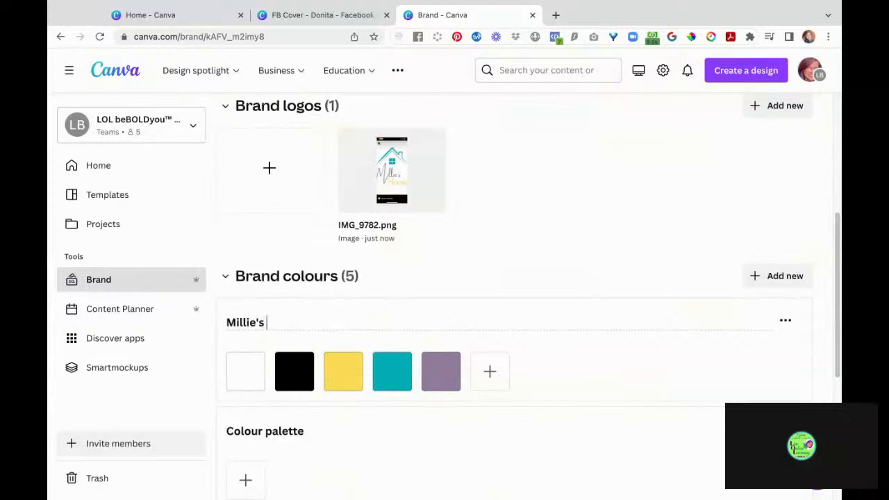
pyautogui.write('House Logo')
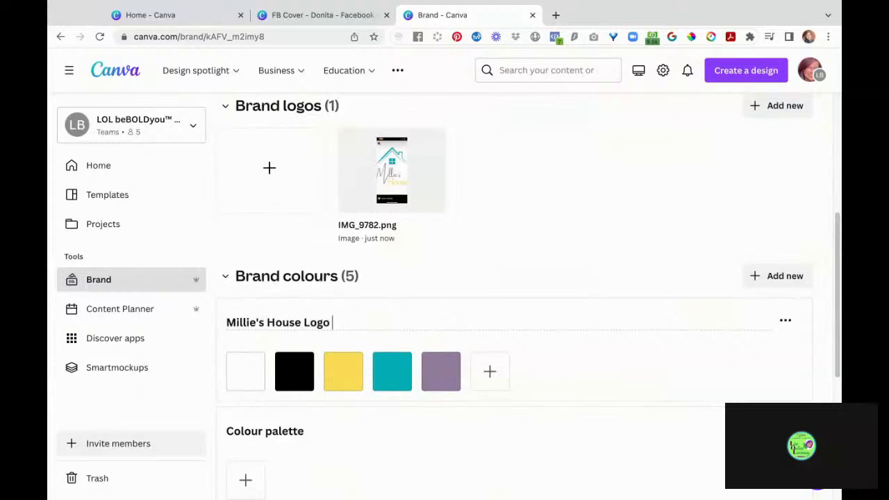
pyautogui.write(' Brand Colors')
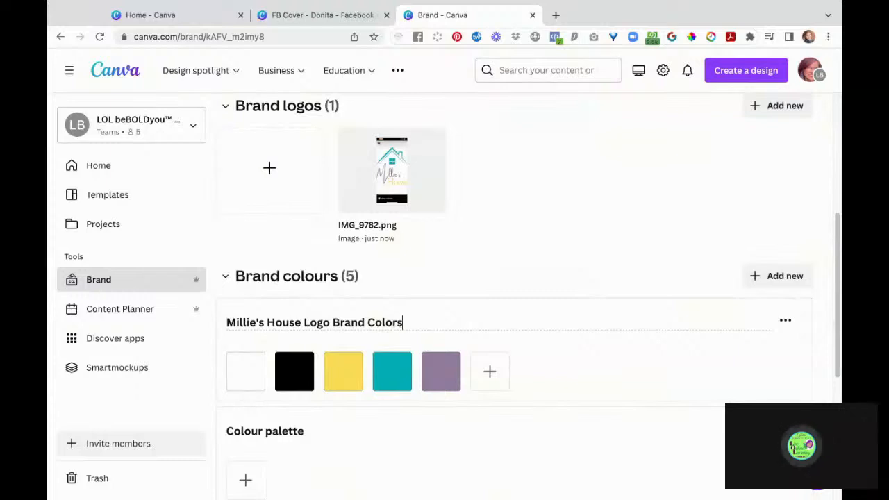
pyautogui.scroll(-1, 505, 359)
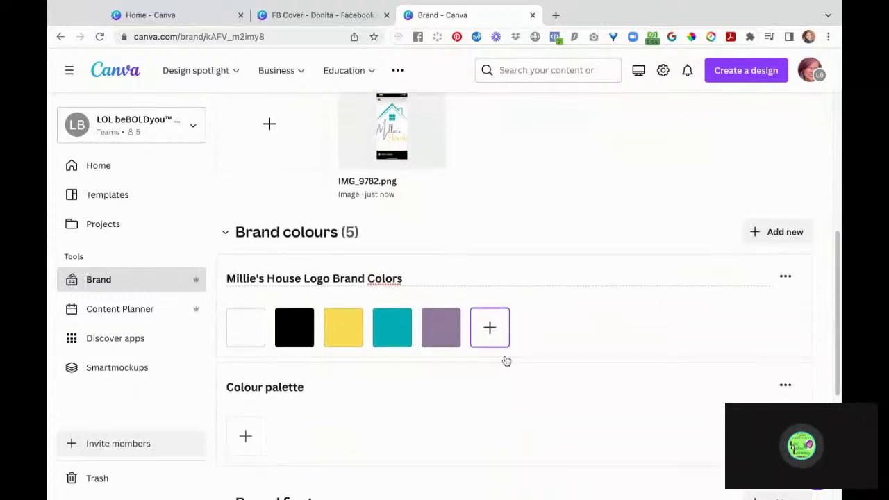
pyautogui.scroll(-3, 535, 256)
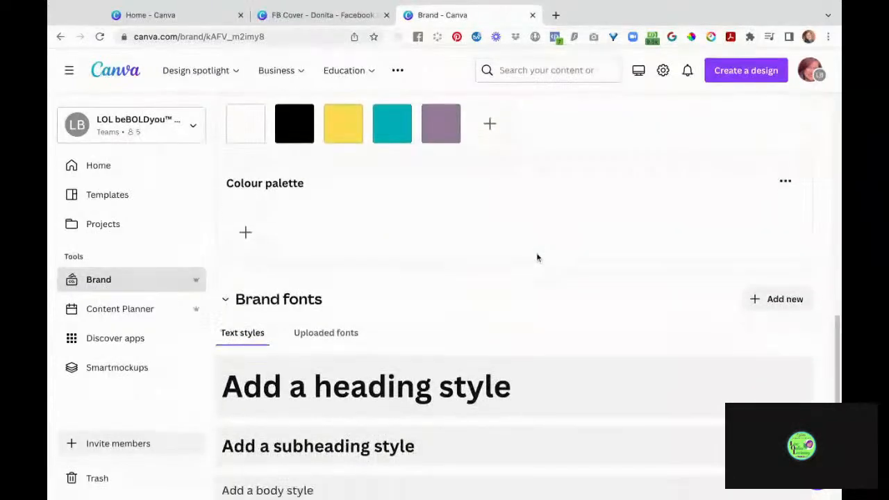
pyautogui.scroll(-1, 536, 258)
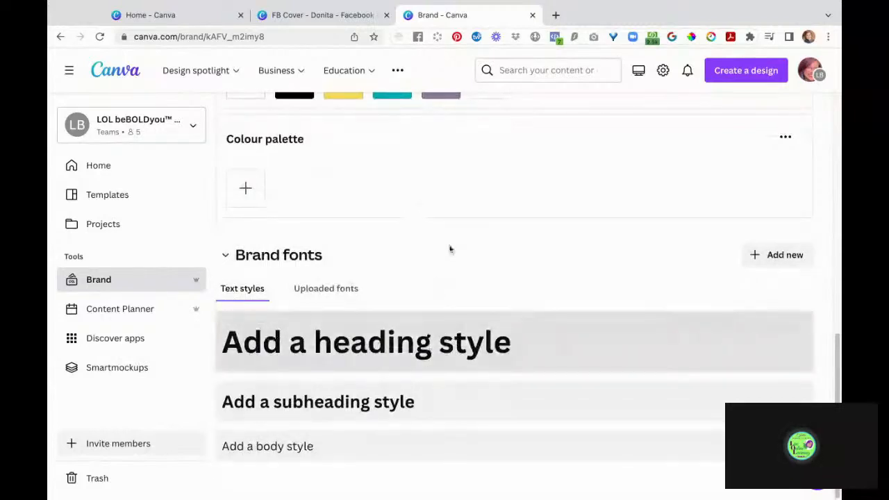
pyautogui.scroll(2, 628, 167)
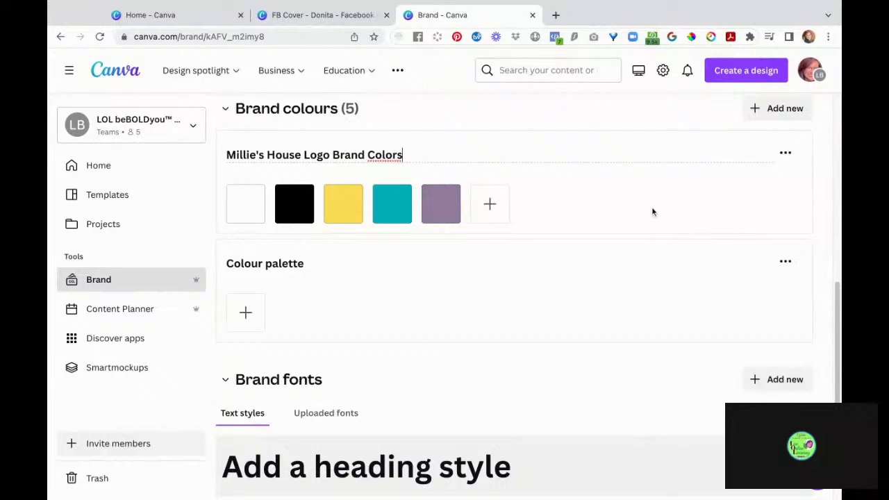
pyautogui.scroll(-2, 651, 212)
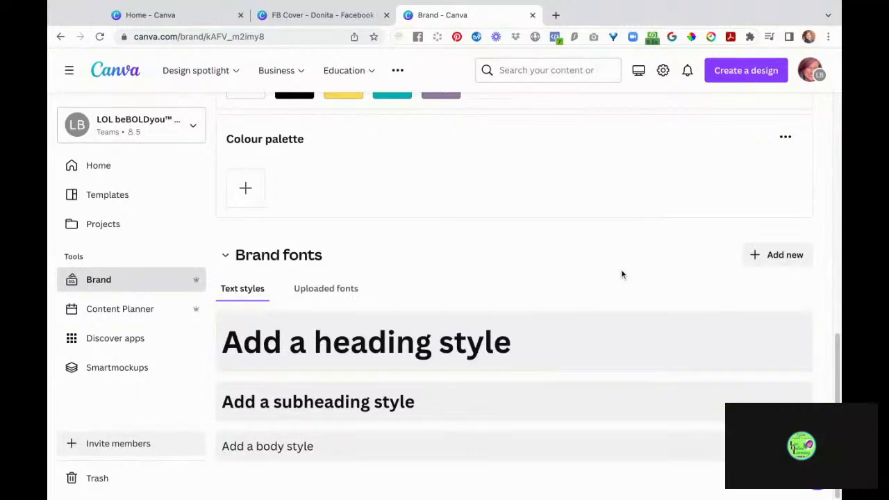
pyautogui.scroll(1, 621, 273)
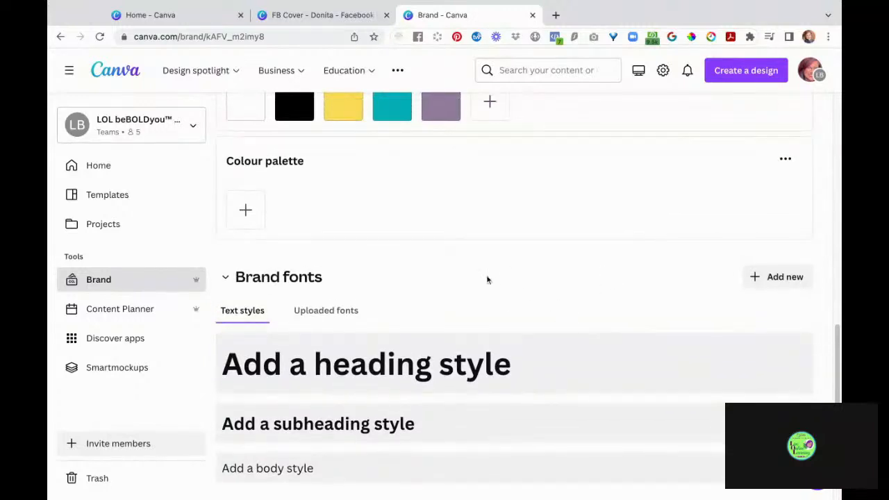
pyautogui.scroll(3, 487, 279)
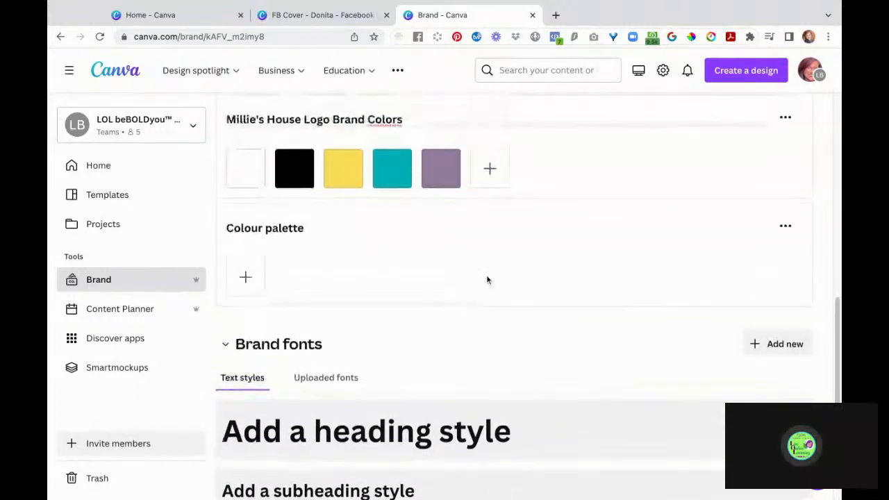
pyautogui.scroll(-3, 417, 291)
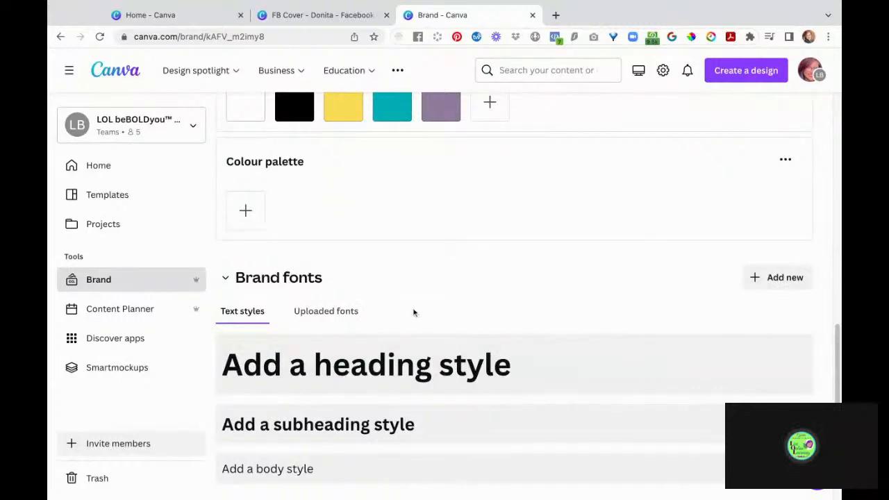
pyautogui.scroll(-1, 414, 313)
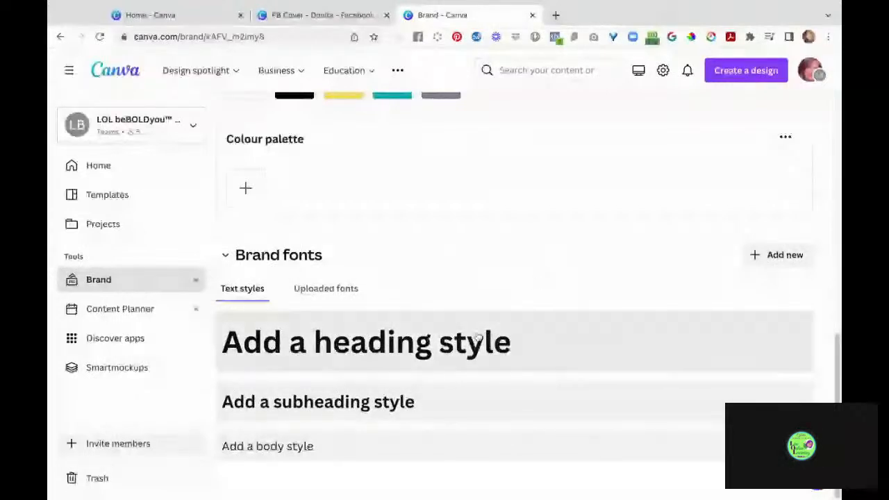
# - On the FB Cover design, select the purple background rectangle, leaving the page unlocked
pyautogui.click(328, 17)
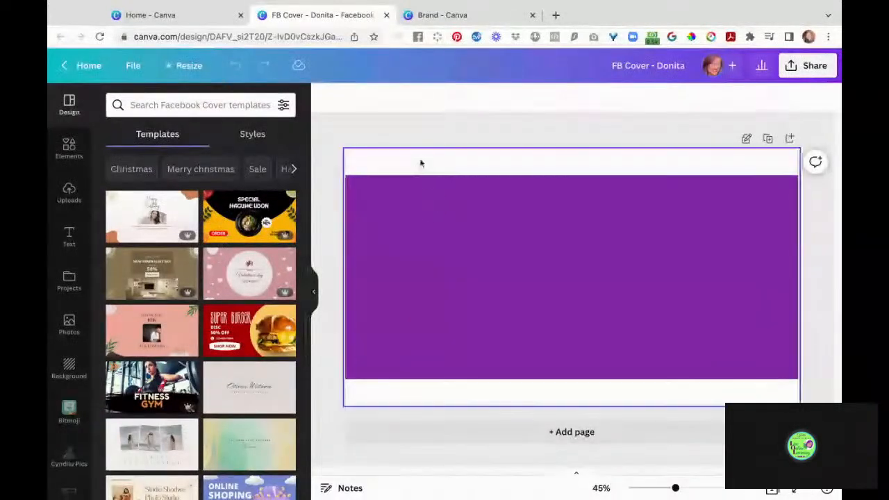
pyautogui.click(412, 205)
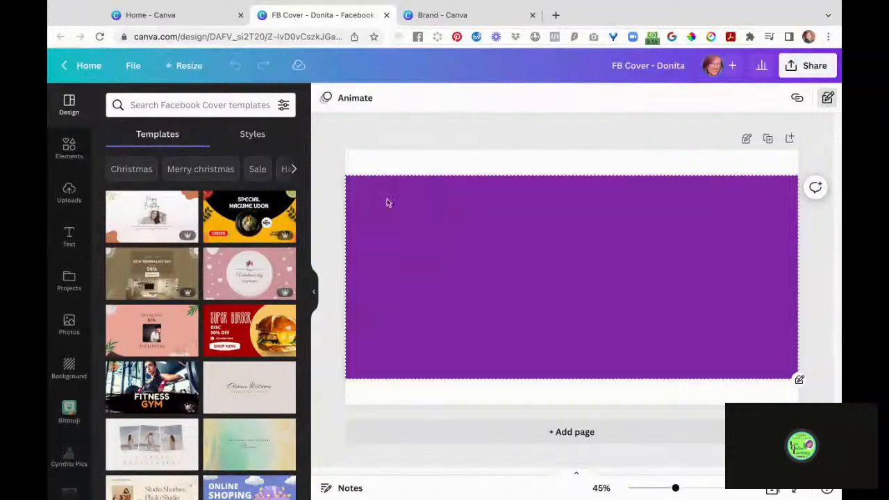
pyautogui.click(747, 140)
pyautogui.click(747, 140)
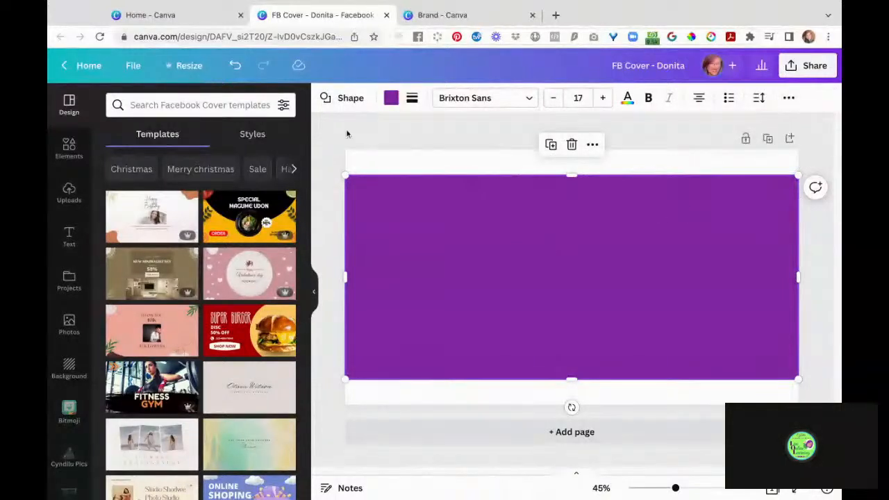
# - Load the Donita brand kit colours into the rectangle's colour choices
pyautogui.click(391, 99)
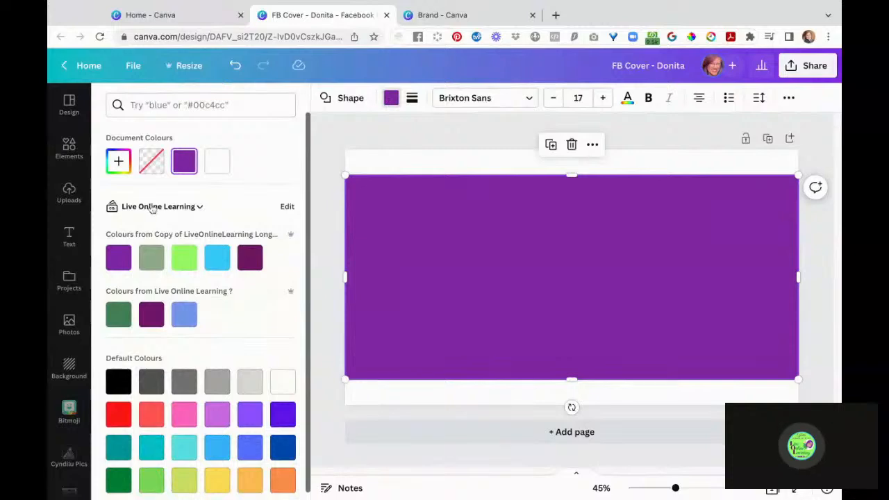
pyautogui.click(197, 207)
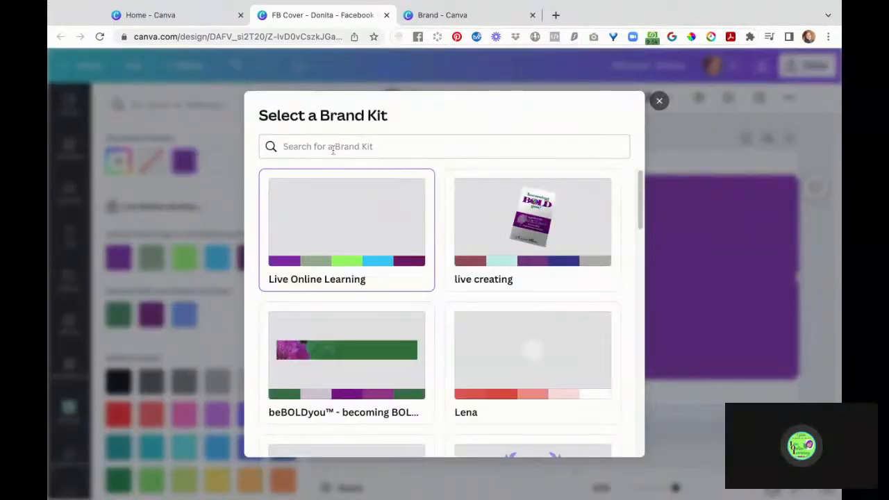
pyautogui.click(332, 148)
pyautogui.write('don')
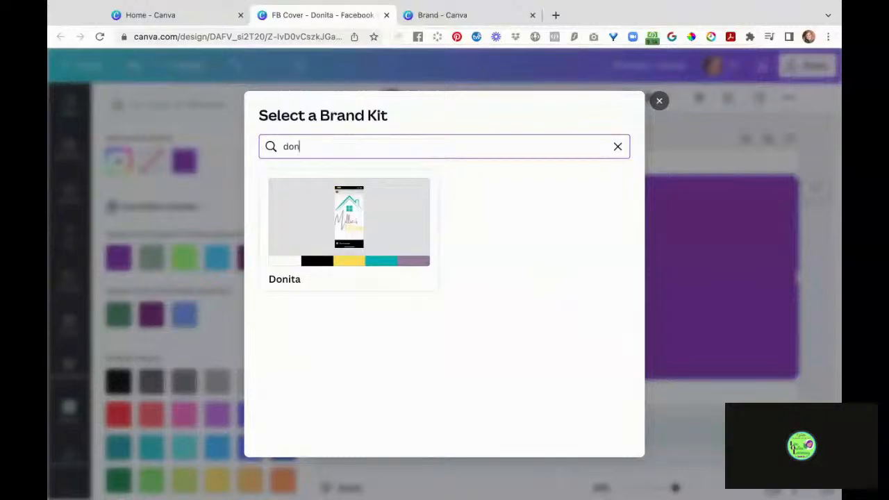
pyautogui.click(364, 239)
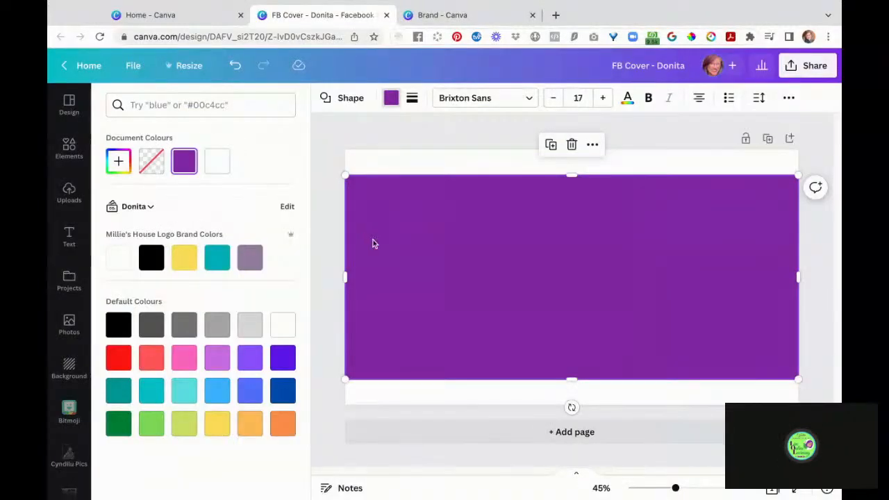
# - Try the brand swatches on the rectangle: purple, teal, yellow, white, then back to purple
pyautogui.click(251, 259)
pyautogui.click(210, 265)
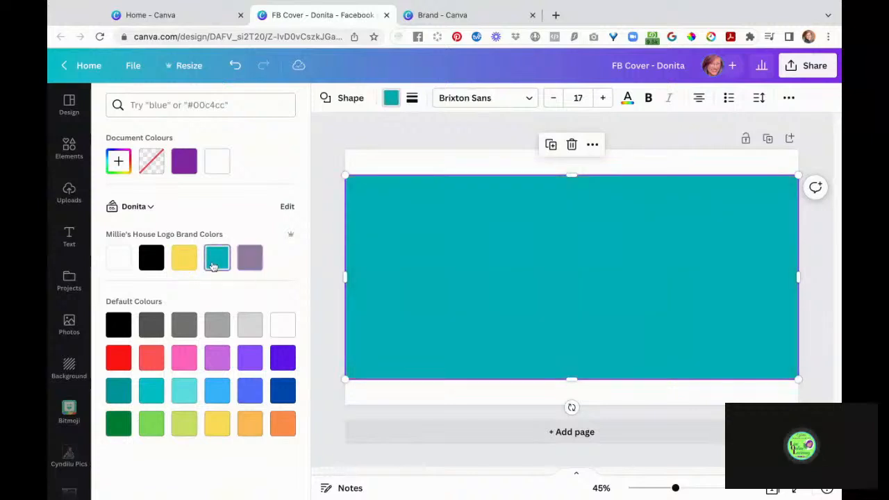
pyautogui.click(185, 264)
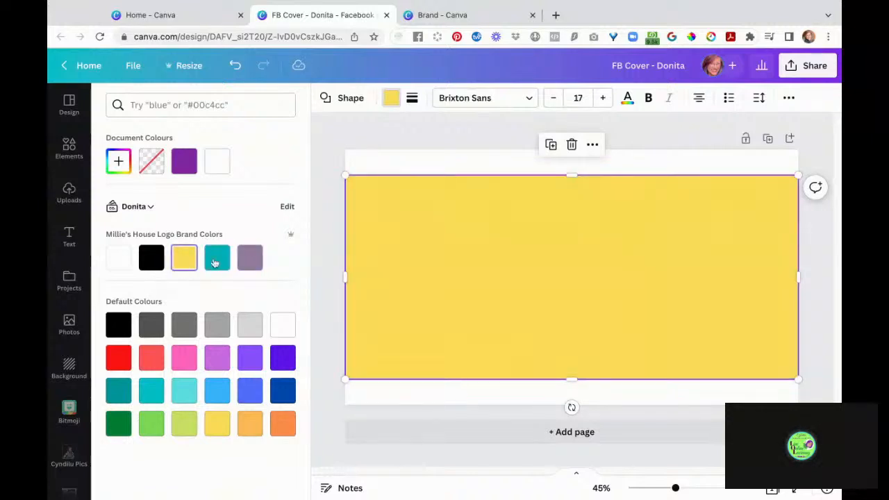
pyautogui.click(119, 258)
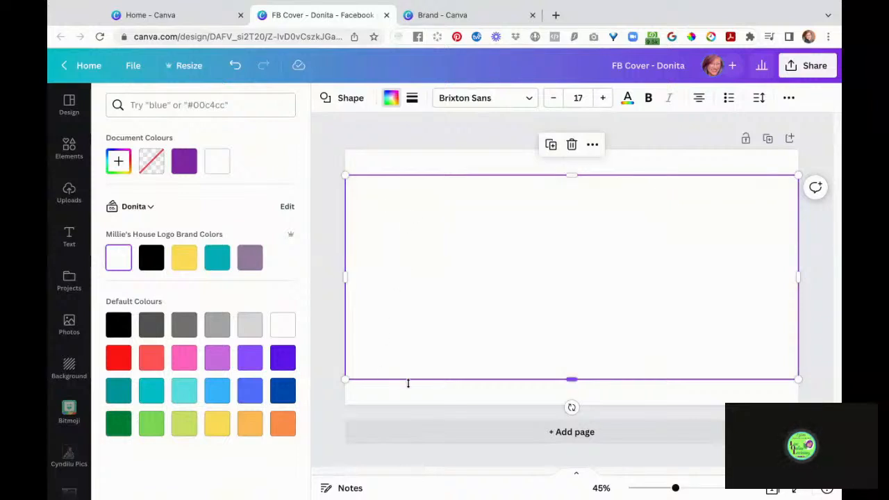
pyautogui.click(250, 257)
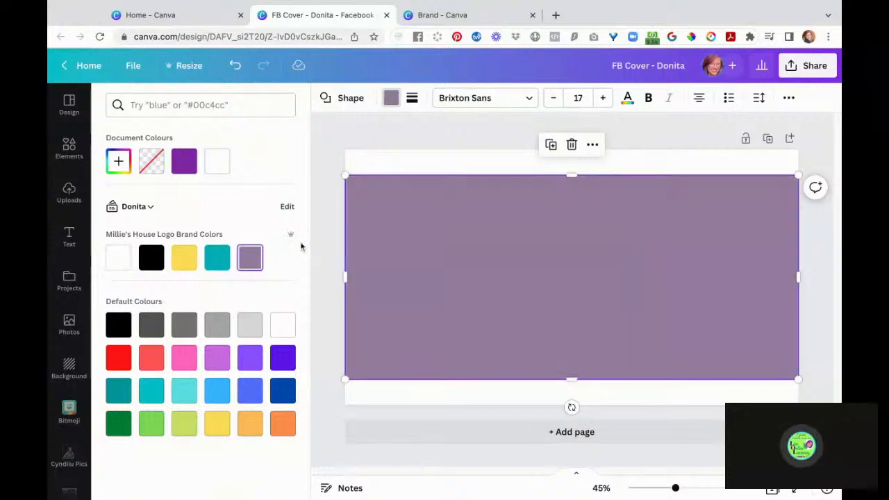
# - Adjust the rectangle's transparency so it fades to pale grey
pyautogui.click(791, 98)
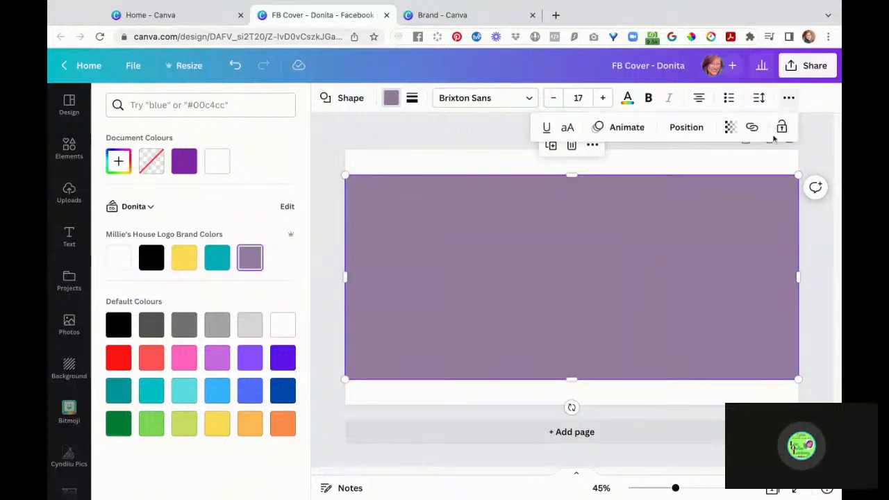
pyautogui.click(729, 127)
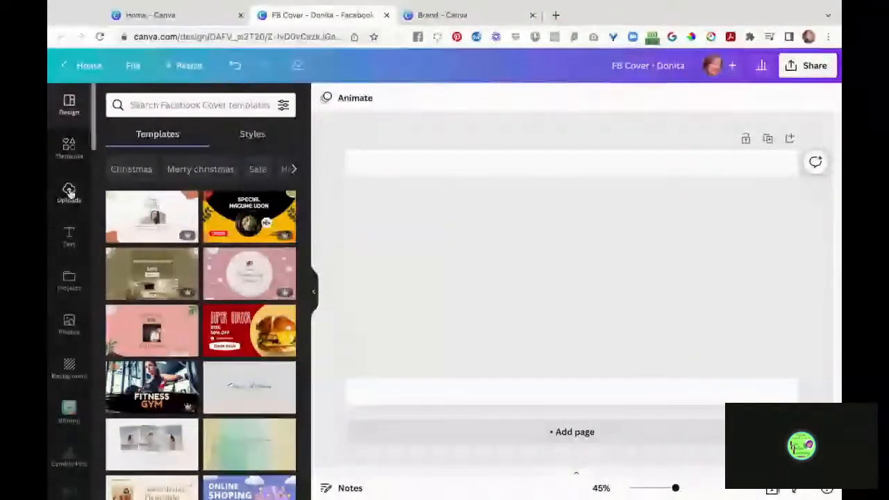
pyautogui.scroll(-5, 70, 373)
pyautogui.scroll(-8, 69, 373)
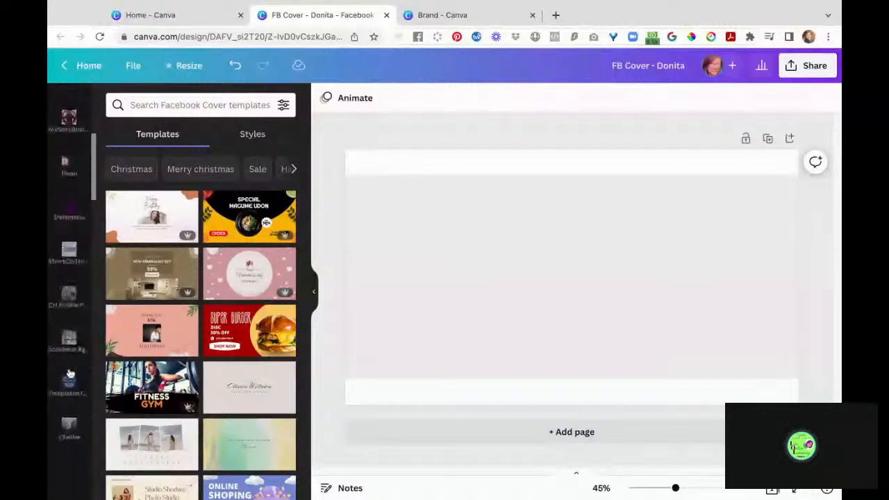
pyautogui.scroll(-8, 69, 278)
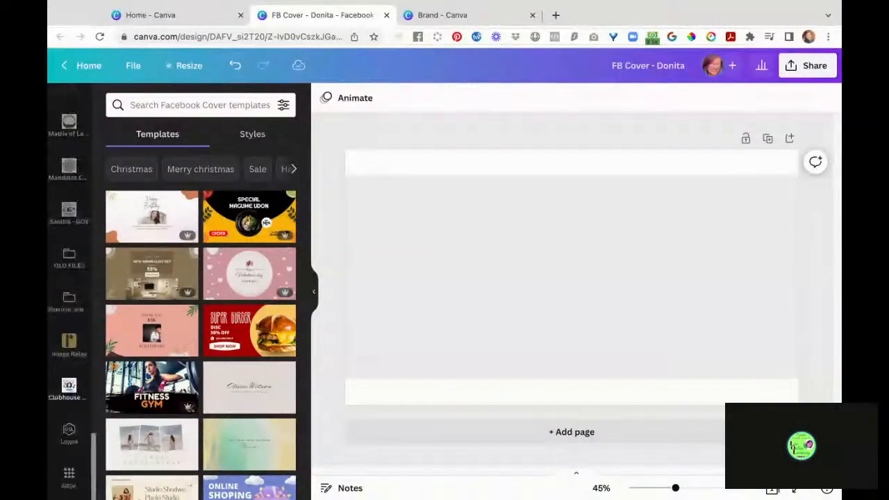
pyautogui.scroll(3, 91, 271)
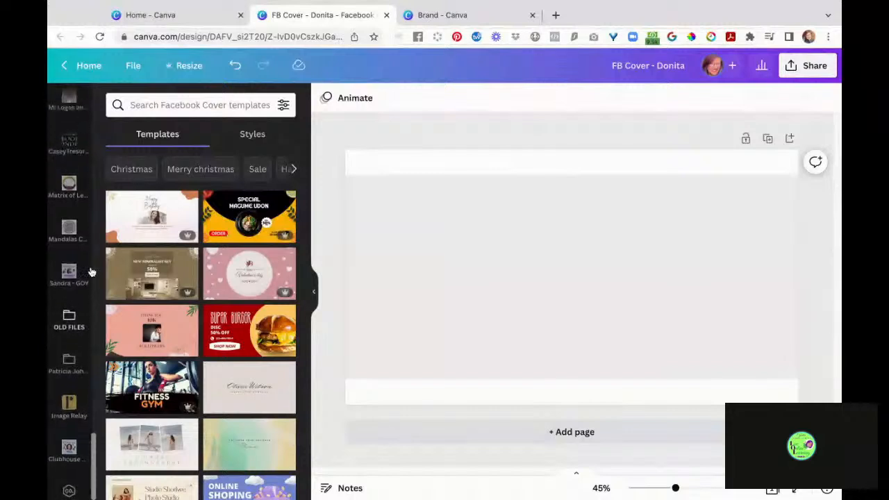
pyautogui.scroll(10, 91, 271)
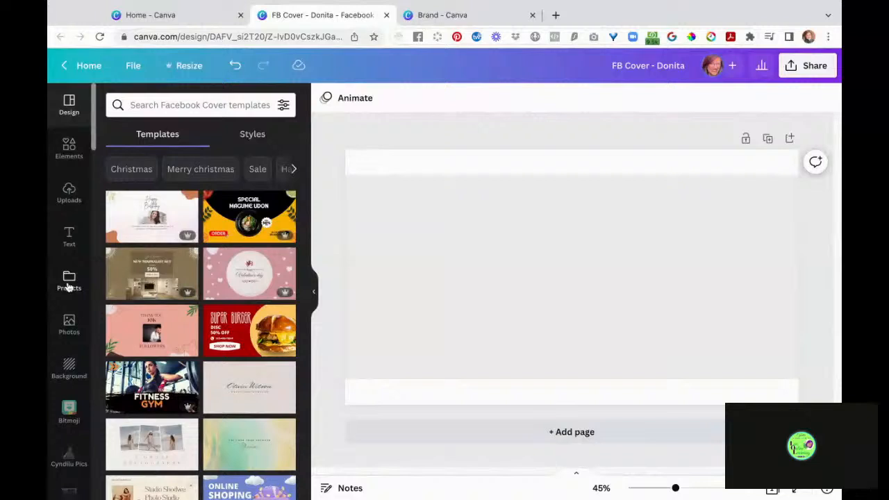
# - Search your own projects for 'donita', open the Donita folder and add the Millie's House image
pyautogui.click(69, 284)
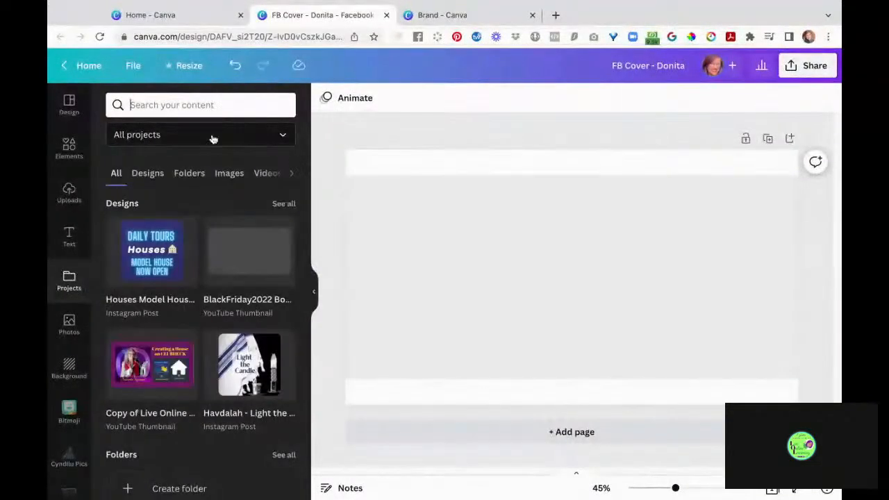
pyautogui.click(289, 138)
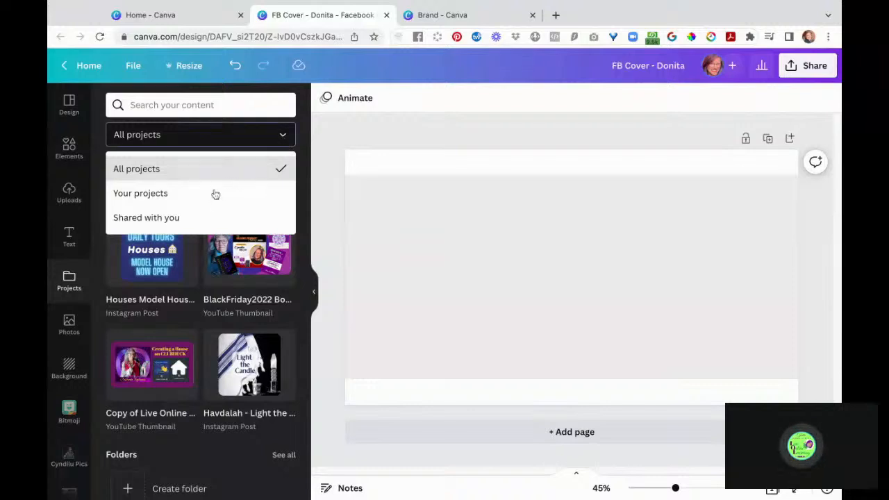
pyautogui.click(183, 198)
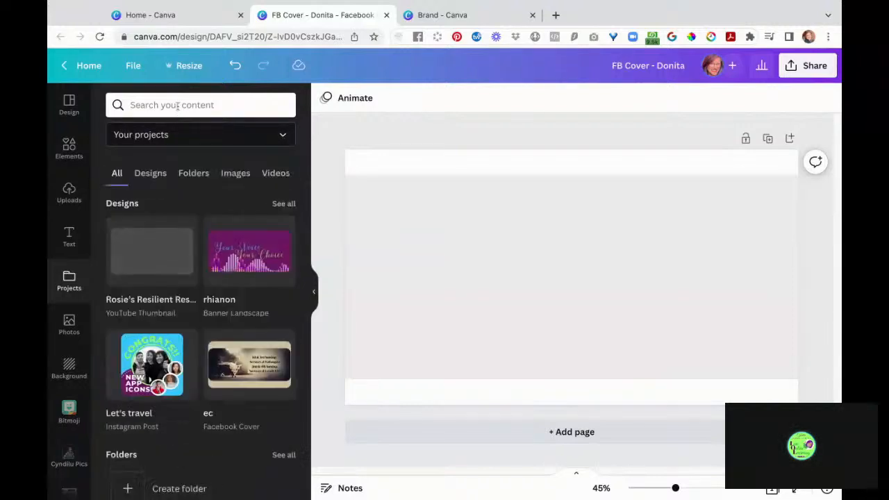
pyautogui.write('donita')
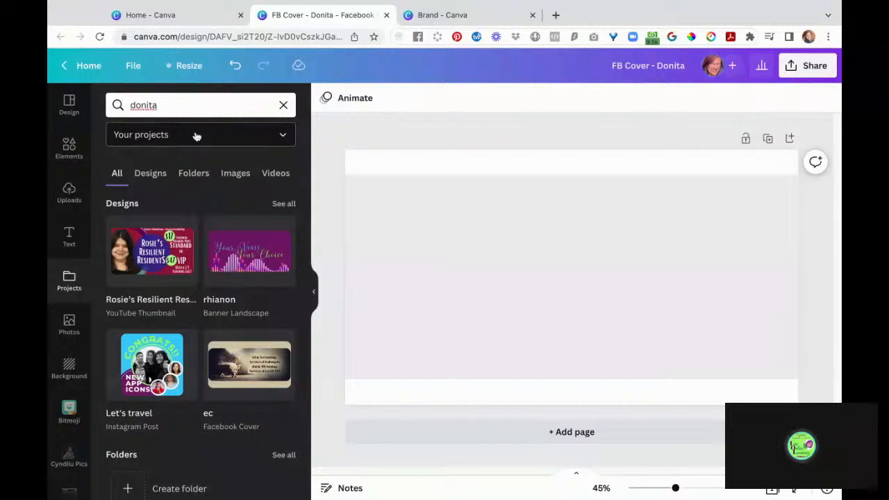
pyautogui.press('Return')
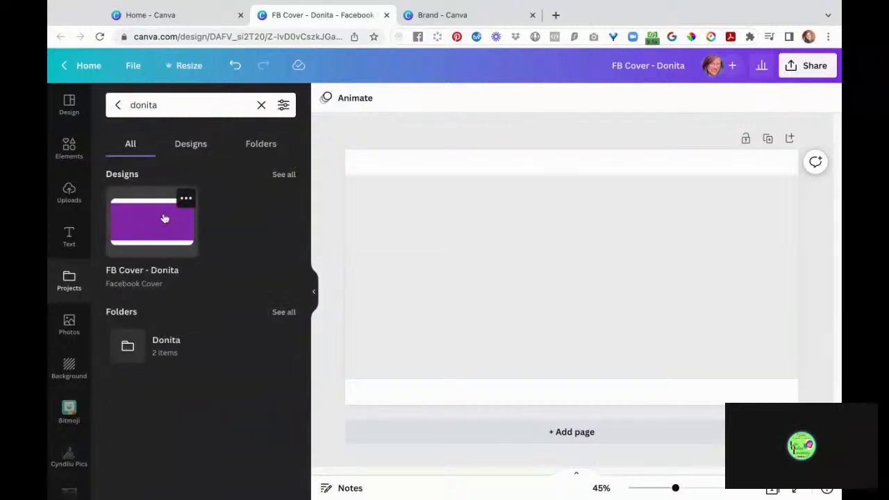
pyautogui.click(127, 345)
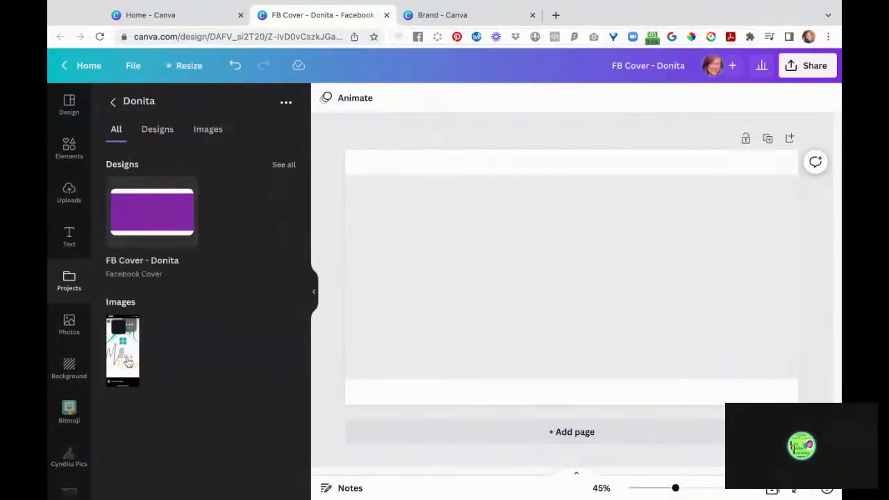
pyautogui.click(128, 363)
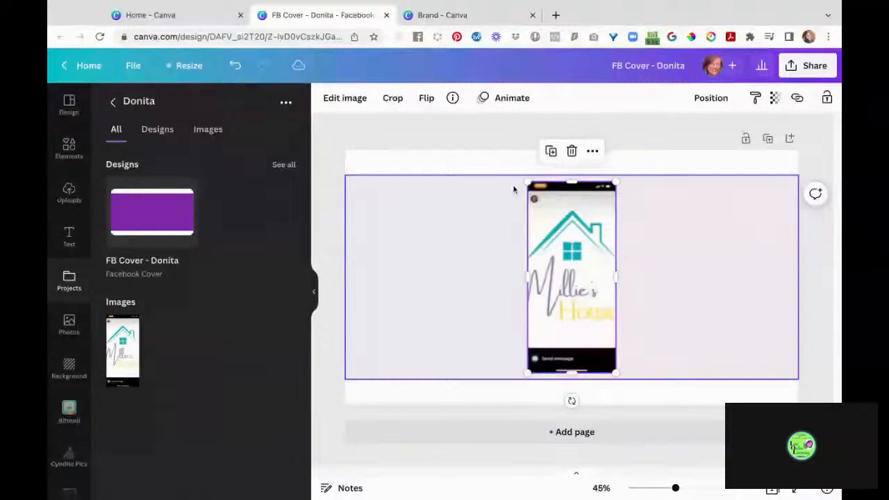
# - Crop the phone bars off the logo and shrink it to about 178 × 232 top-left
pyautogui.moveTo(572, 182); pyautogui.dragTo(570, 181)
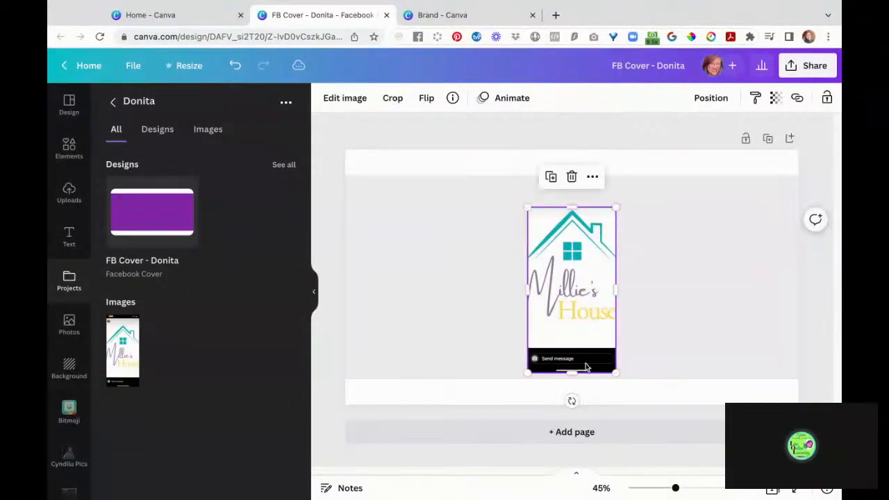
pyautogui.moveTo(571, 372); pyautogui.dragTo(576, 360)
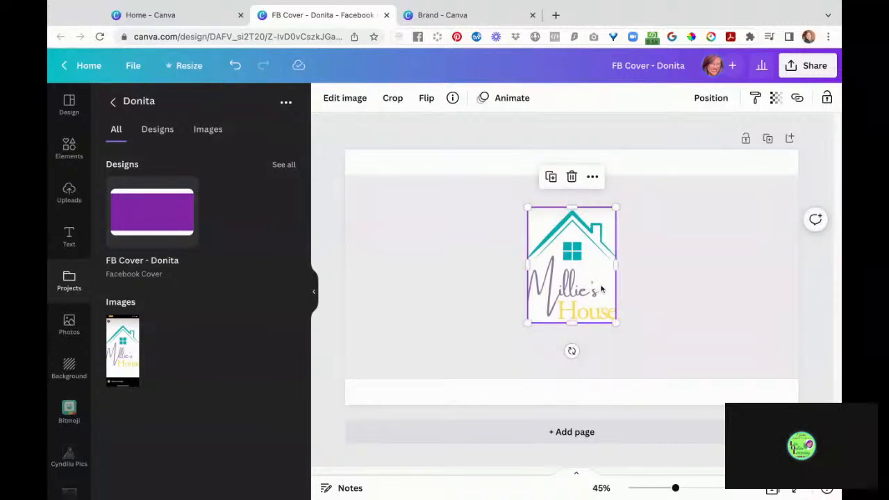
pyautogui.moveTo(602, 289); pyautogui.dragTo(419, 257)
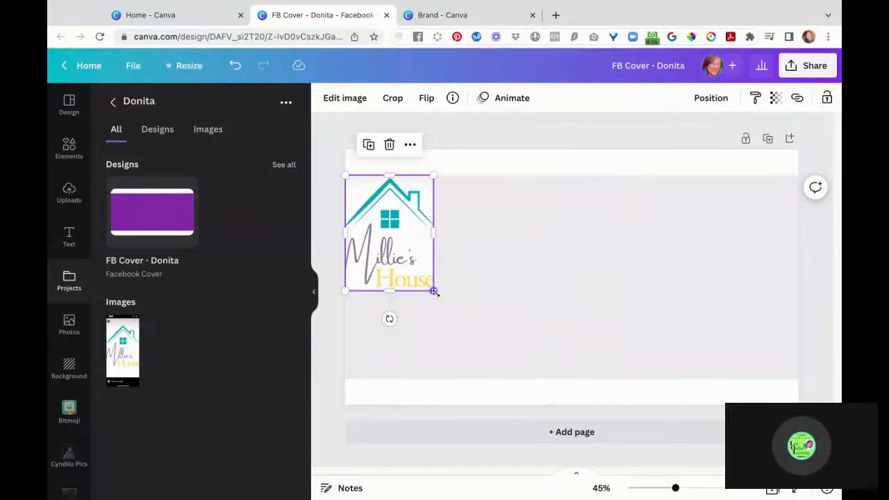
pyautogui.moveTo(434, 291); pyautogui.dragTo(374, 215)
pyautogui.click(496, 243)
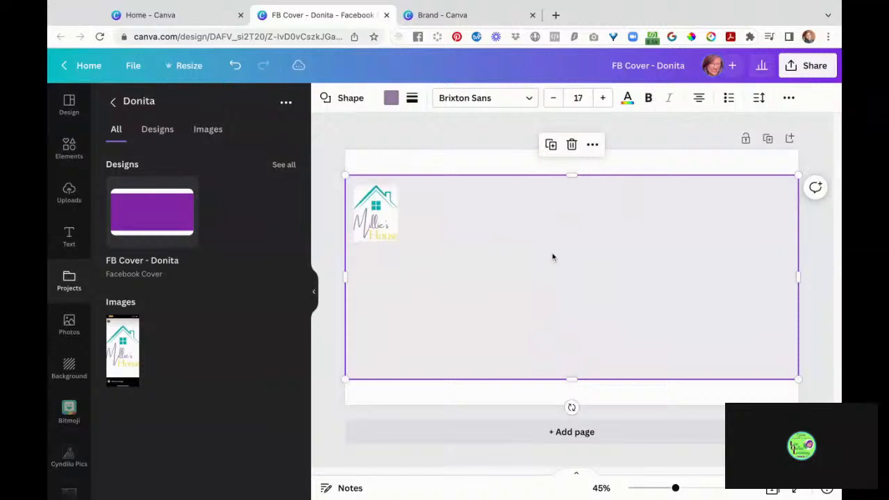
pyautogui.click(378, 221)
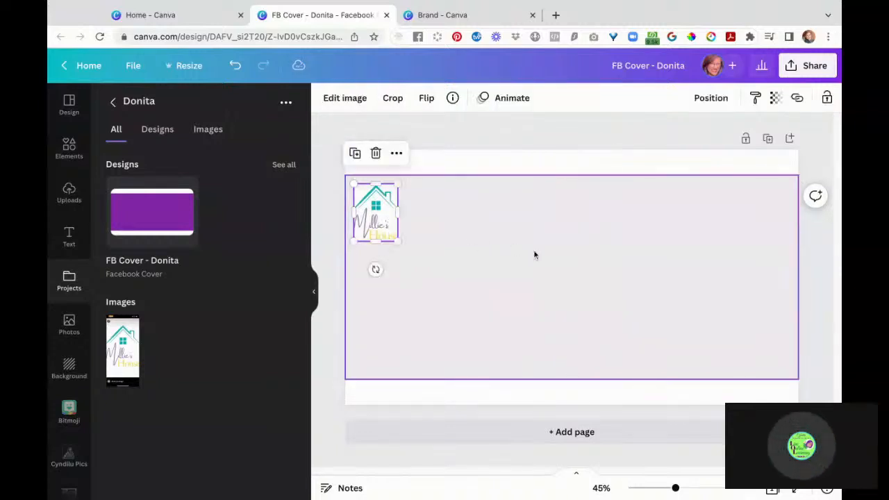
pyautogui.click(534, 254)
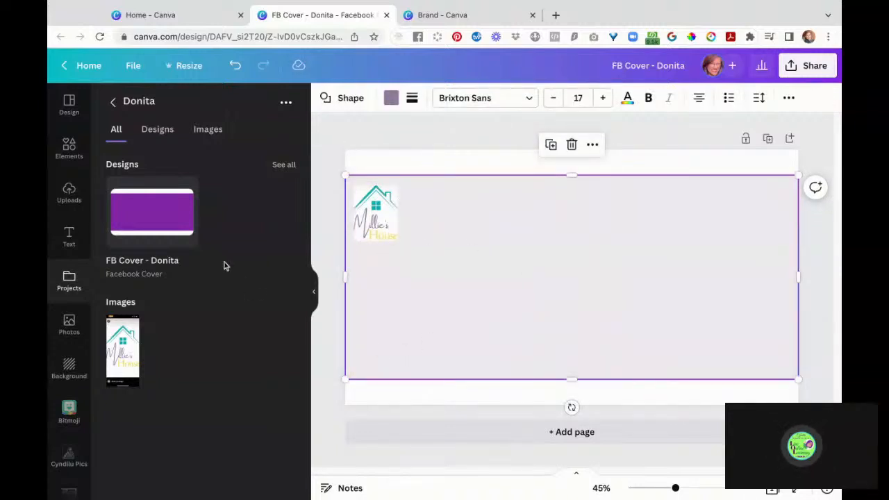
# - Search stock photos for 'Women' and set the sunset silhouette photo as the cover background
pyautogui.click(69, 108)
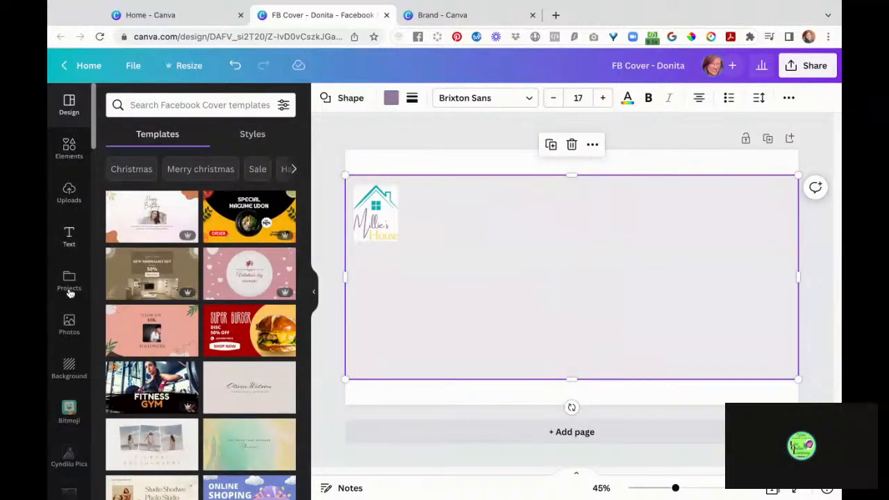
pyautogui.click(69, 325)
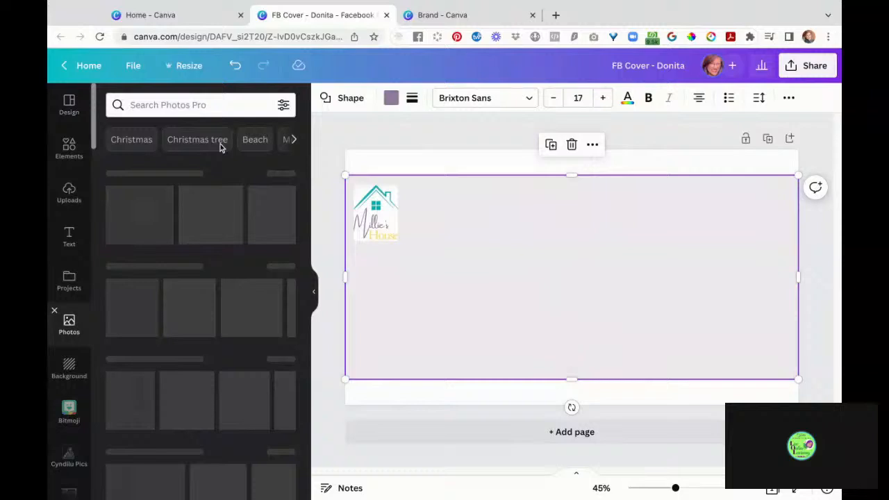
pyautogui.click(196, 104)
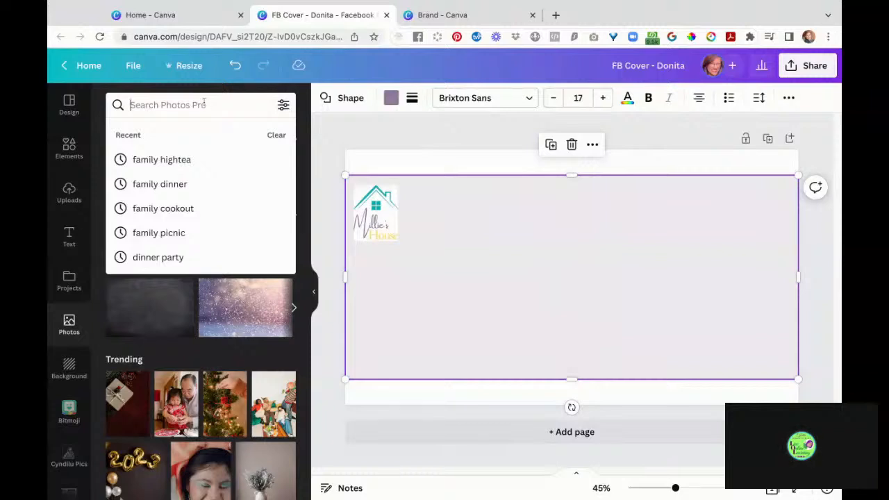
pyautogui.write('Women')
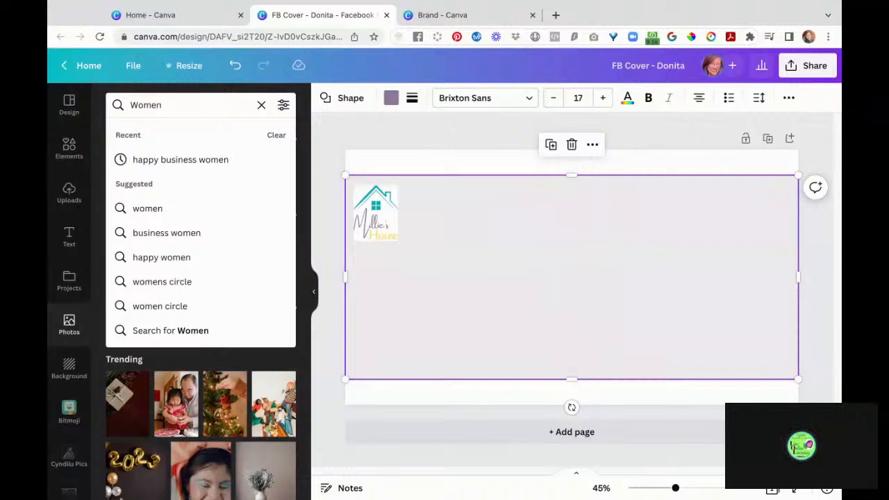
pyautogui.press('Return')
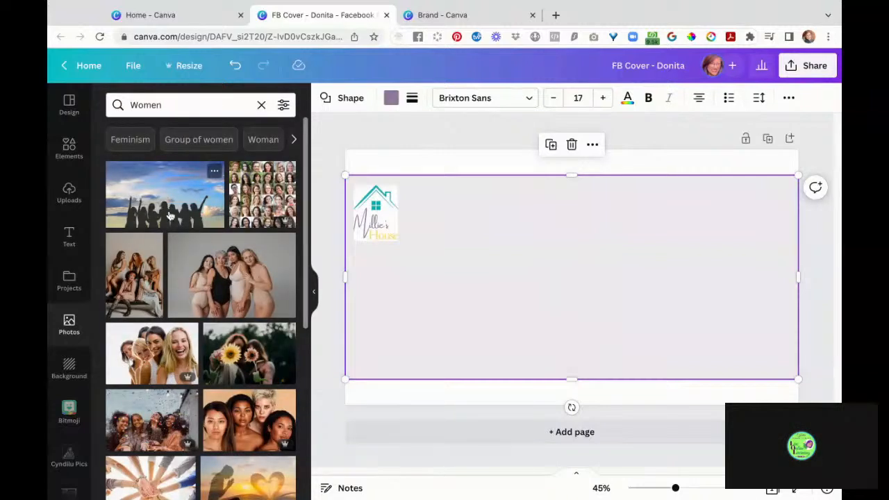
pyautogui.moveTo(168, 217); pyautogui.dragTo(587, 372)
pyautogui.moveTo(587, 292); pyautogui.dragTo(444, 398)
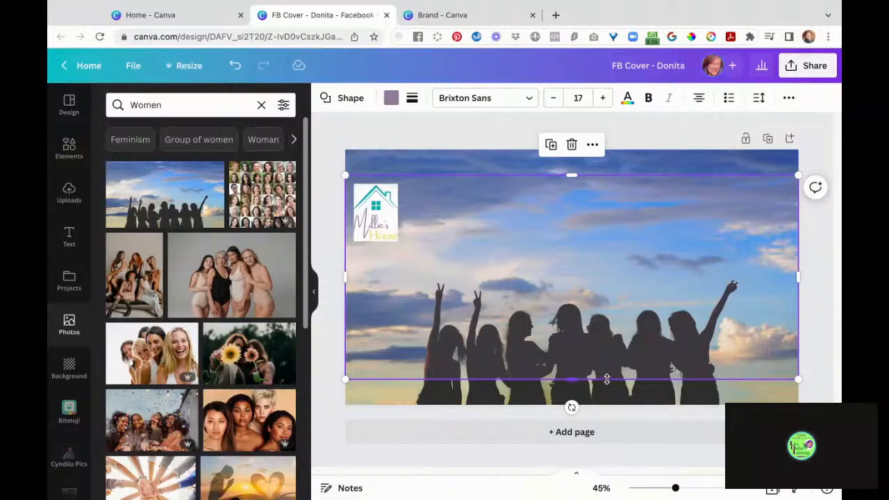
pyautogui.moveTo(574, 379)
pyautogui.mouseDown()
pyautogui.moveTo(574, 342)
pyautogui.moveTo(572, 379)
pyautogui.mouseUp()
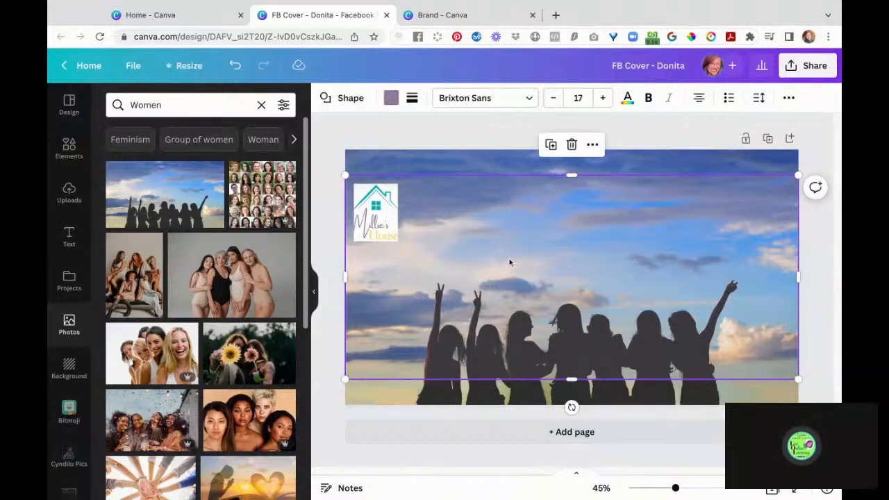
pyautogui.click(328, 266)
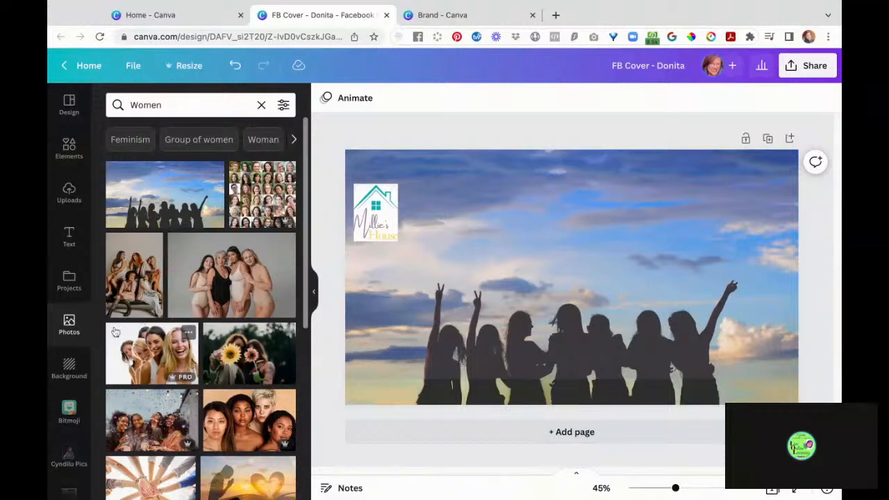
# - Add the headline 'I just need a place to stay!' at size 85.5 beside the logo
pyautogui.click(69, 236)
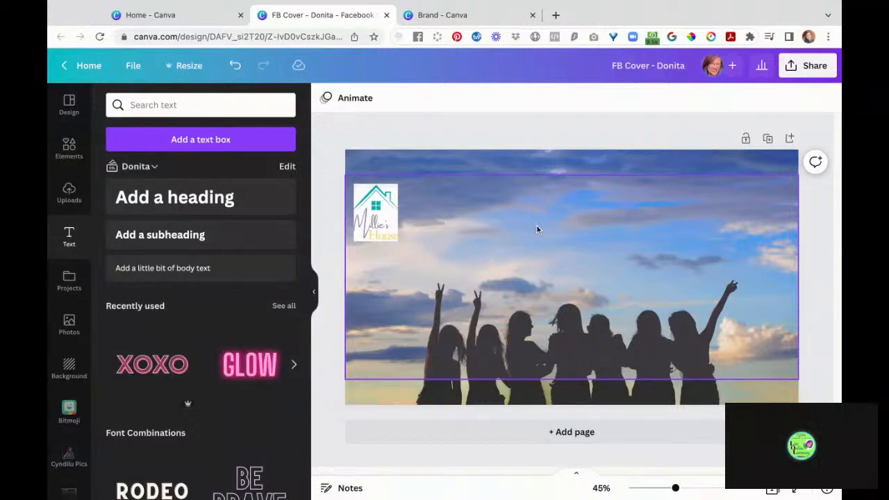
pyautogui.press('t')
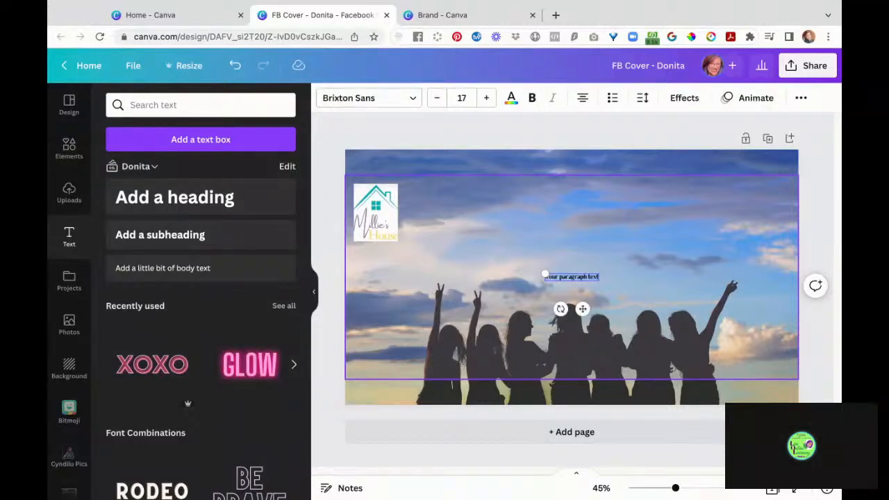
pyautogui.press('BackSpace')
pyautogui.write('just need a plac')
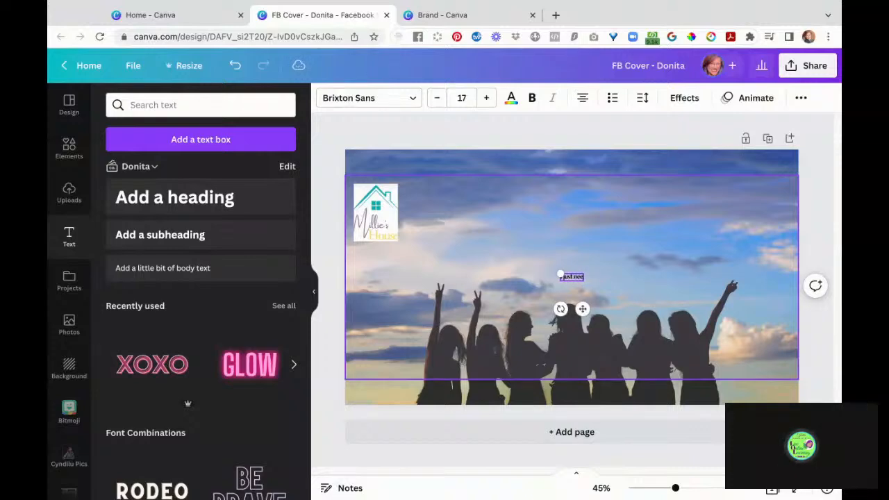
pyautogui.write('e to stay')
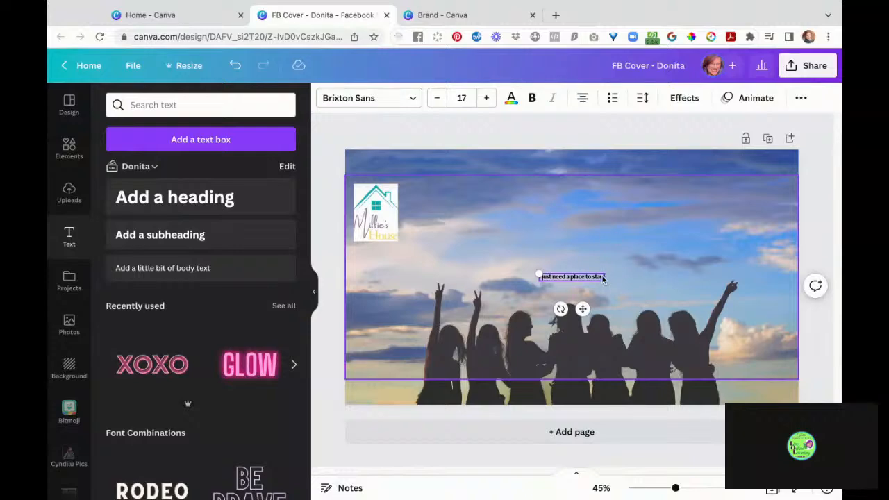
pyautogui.moveTo(606, 271); pyautogui.dragTo(746, 258)
pyautogui.moveTo(695, 284); pyautogui.dragTo(754, 237)
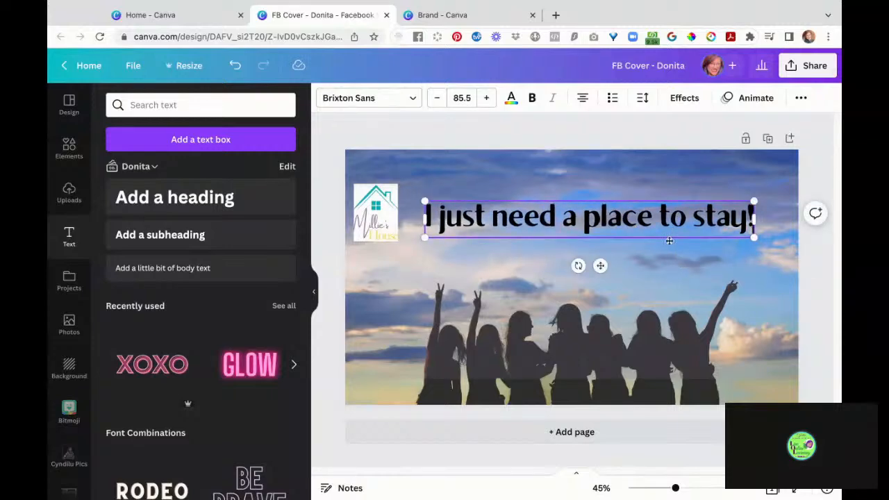
pyautogui.moveTo(668, 240); pyautogui.dragTo(669, 233)
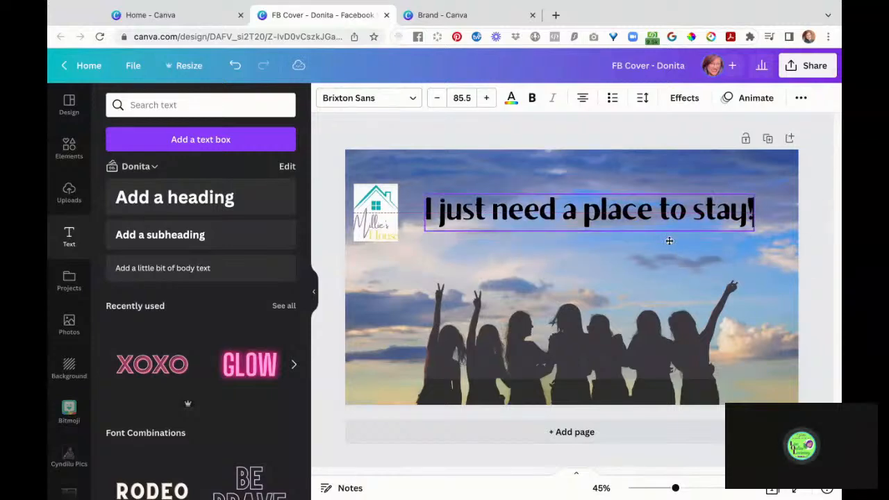
# - Change the headline font to Lavonia Classy using a calligraphy font search
pyautogui.click(366, 99)
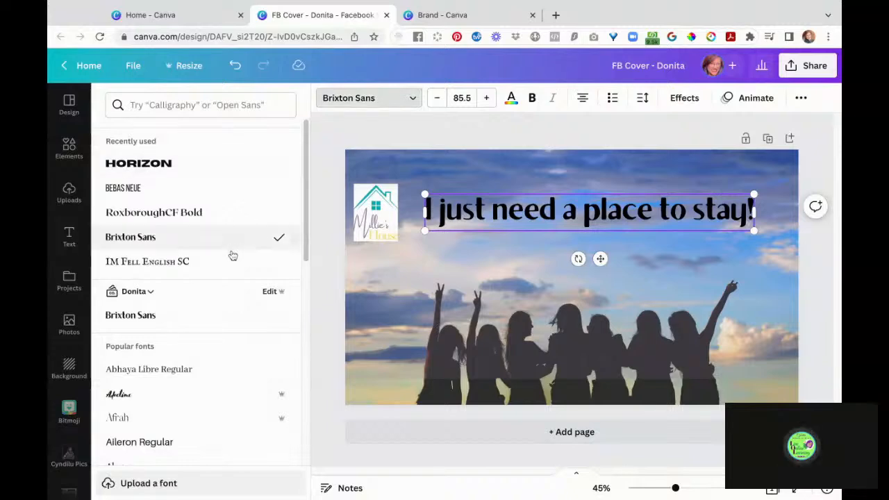
pyautogui.scroll(-4, 230, 260)
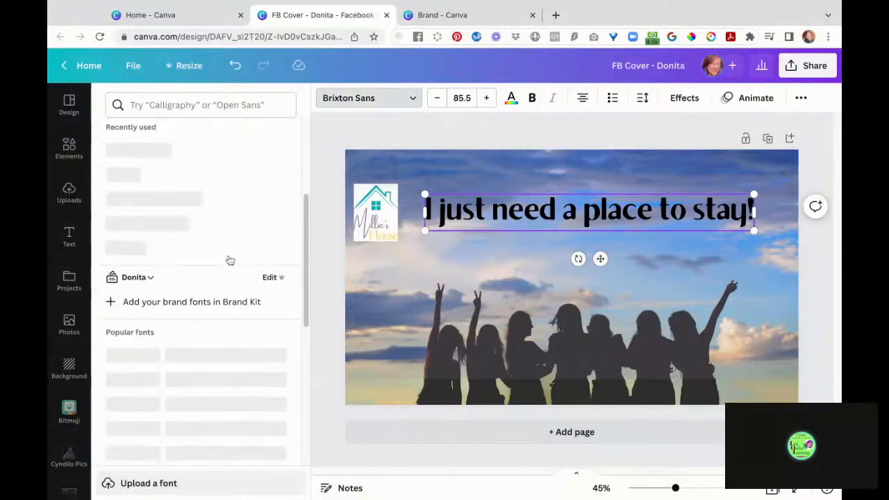
pyautogui.scroll(-3, 202, 271)
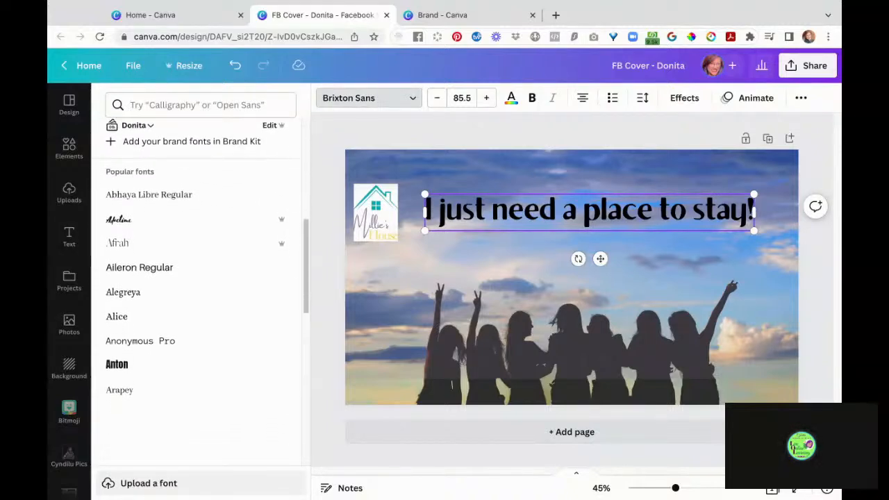
pyautogui.click(191, 103)
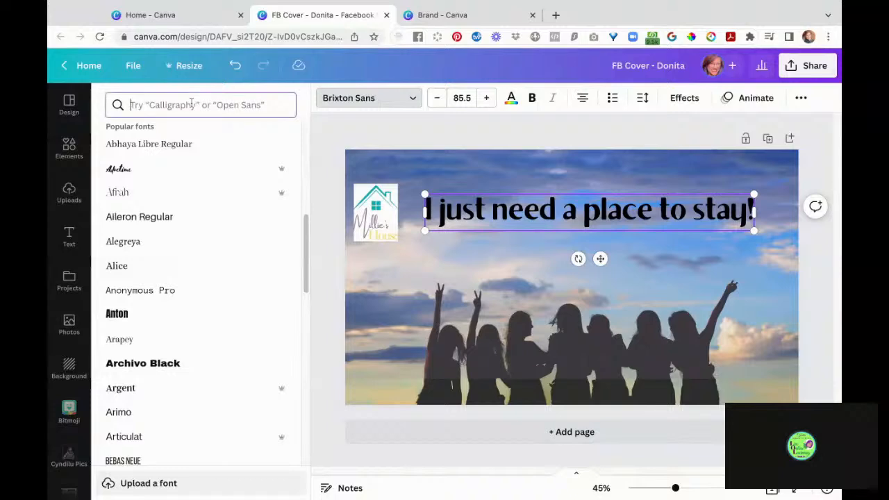
pyautogui.write('Calig')
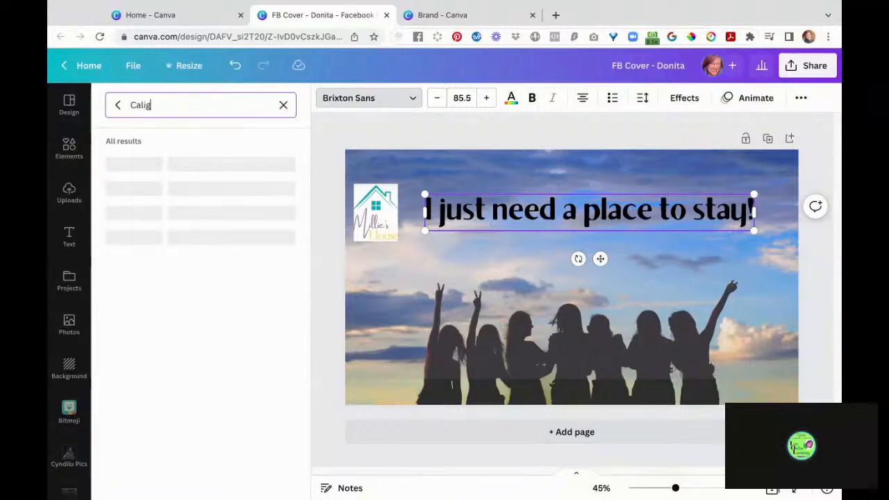
pyautogui.write('raphy')
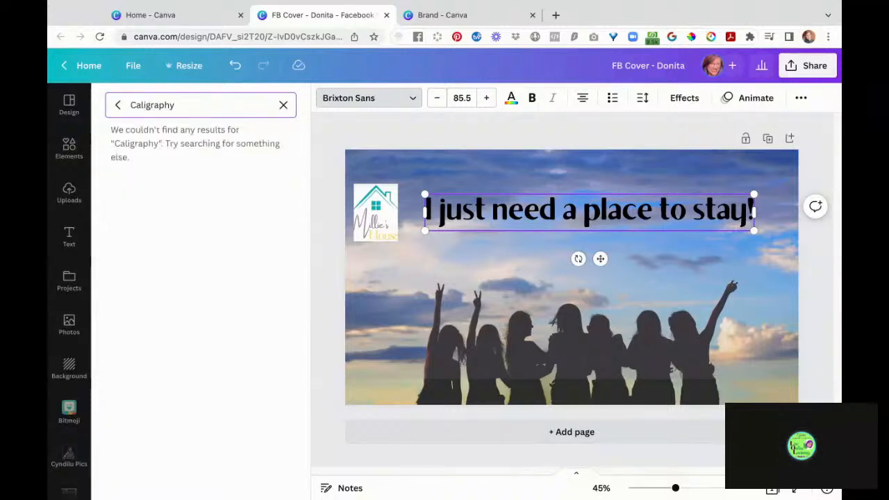
pyautogui.hotkey('ctrl', 'a')
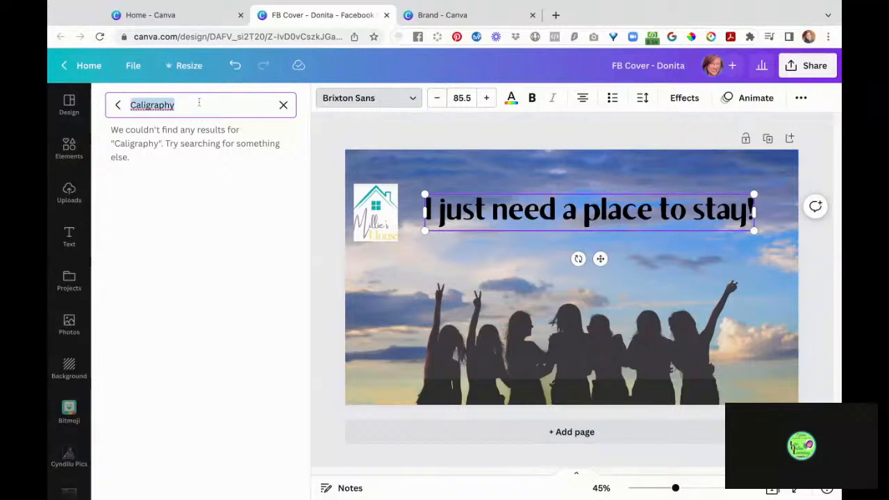
pyautogui.write('Cal')
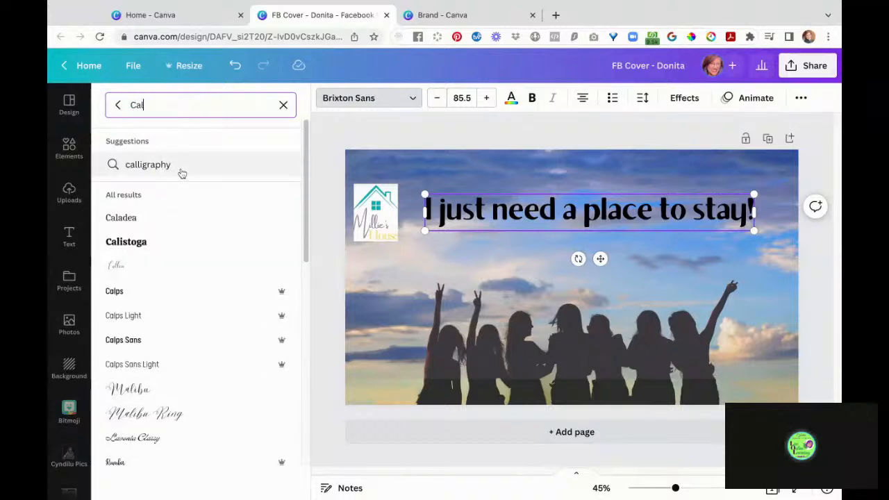
pyautogui.click(181, 172)
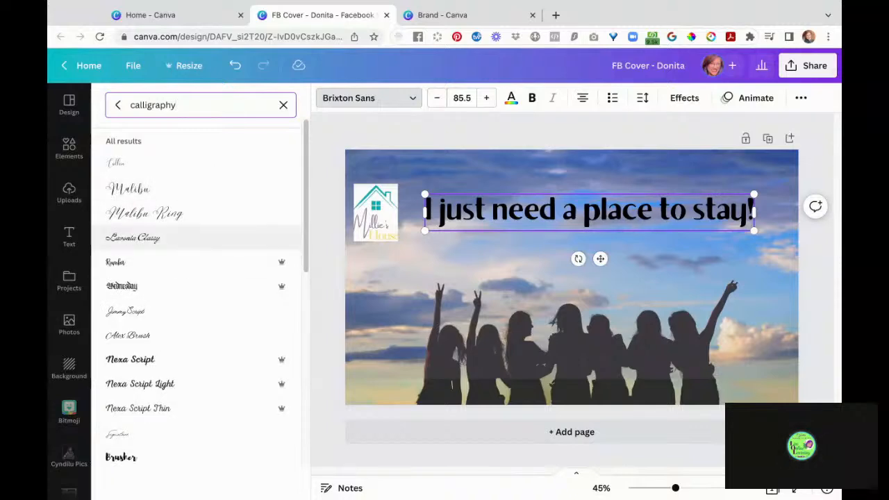
pyautogui.click(139, 238)
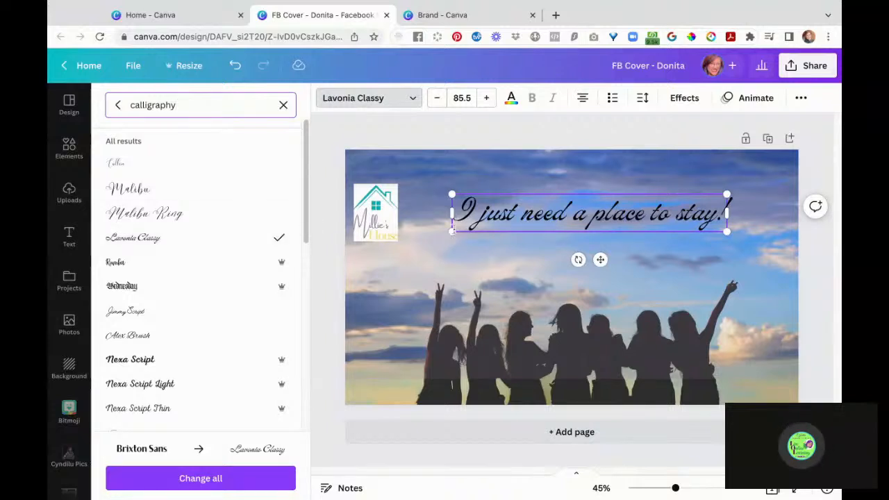
# - Enlarge the headline to size 110 and shift it slightly left
pyautogui.moveTo(451, 231); pyautogui.dragTo(414, 236)
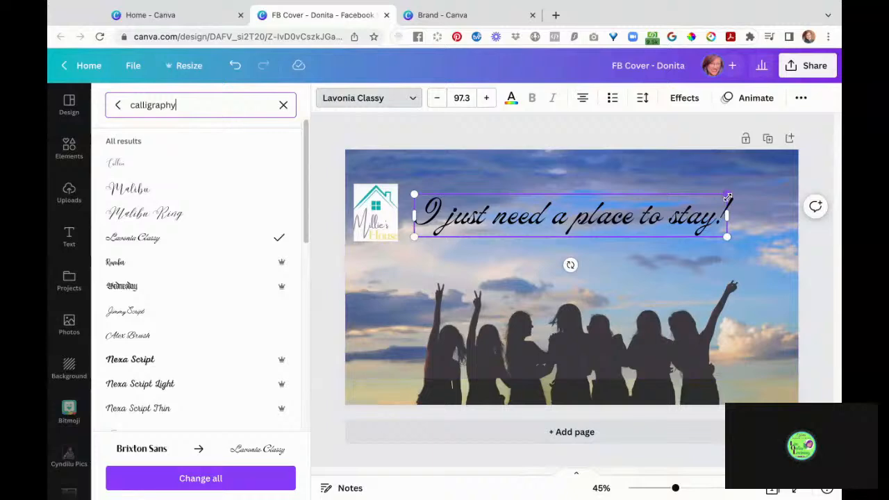
pyautogui.moveTo(727, 197); pyautogui.dragTo(768, 188)
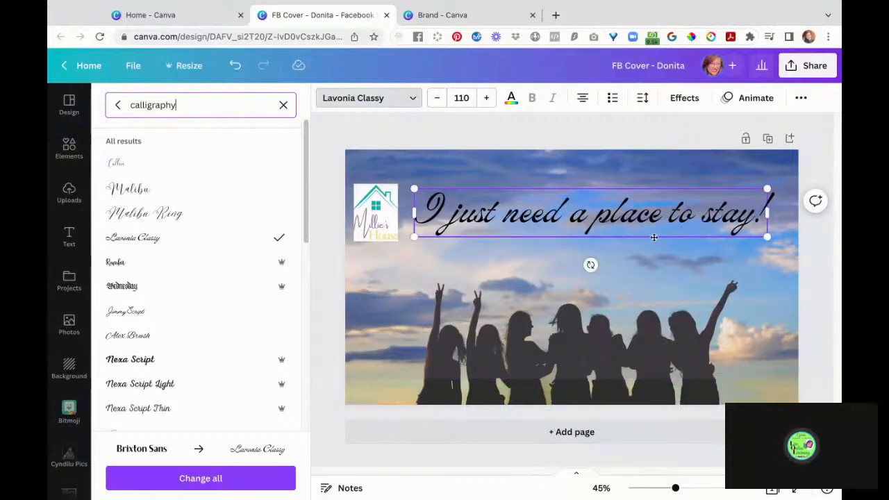
pyautogui.moveTo(653, 237); pyautogui.dragTo(644, 277)
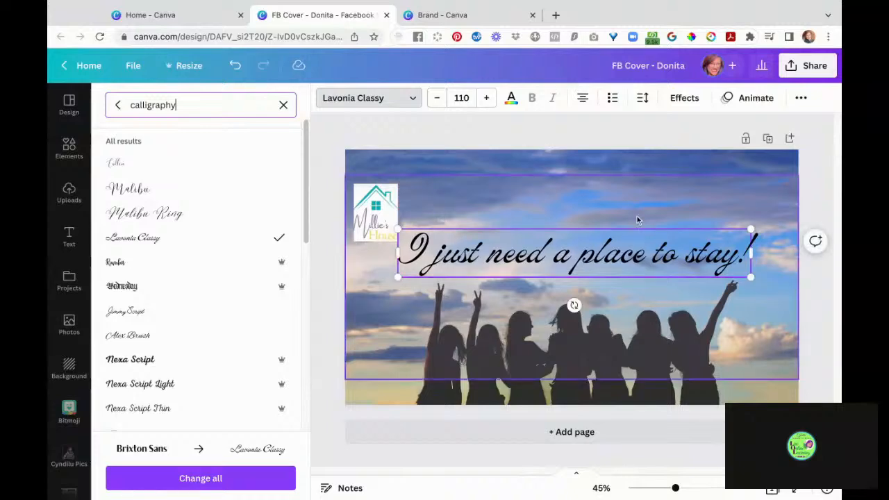
pyautogui.click(619, 196)
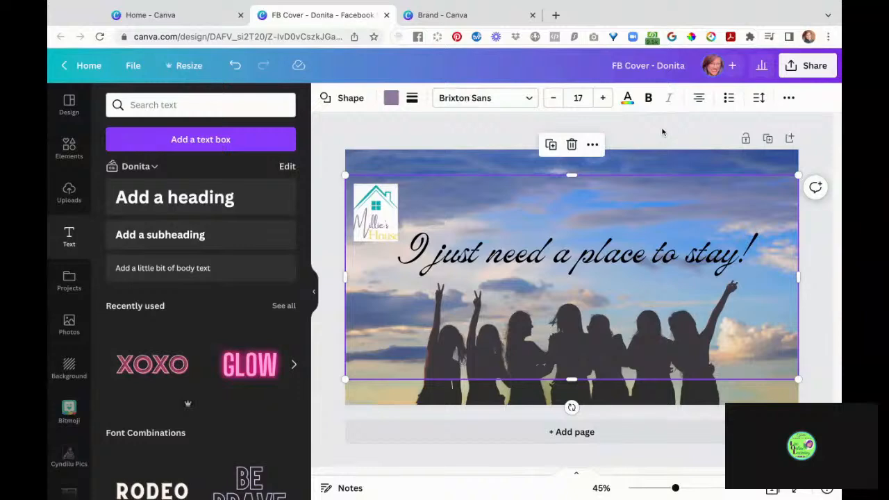
# - Delete the semi-transparent overlay from the photo, then show the 1640 × 924 px resize options
pyautogui.click(662, 132)
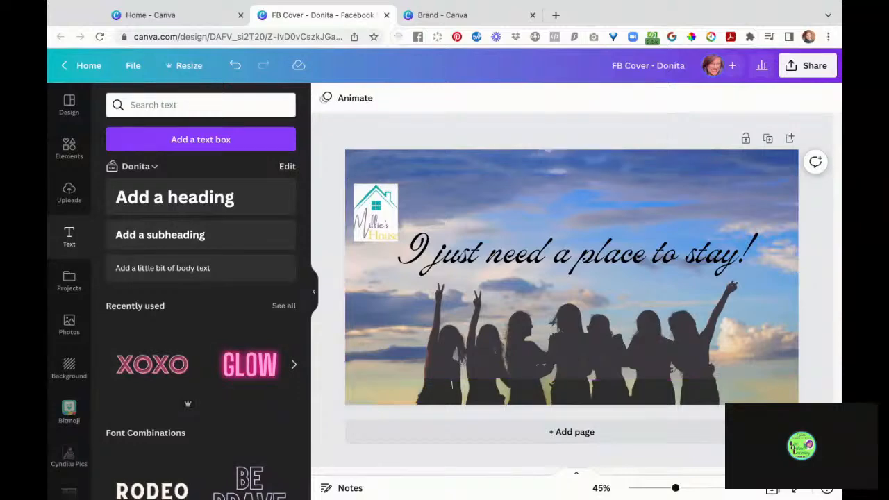
pyautogui.click(594, 197)
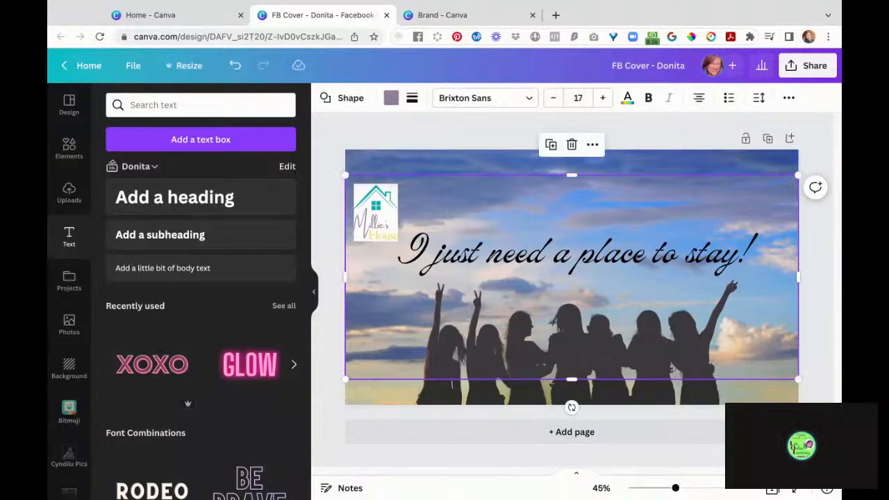
pyautogui.press('Delete')
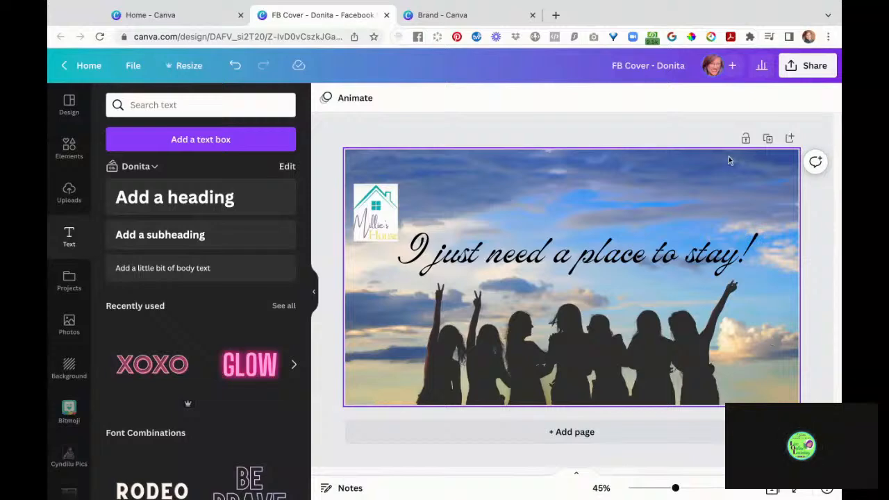
pyautogui.click(188, 72)
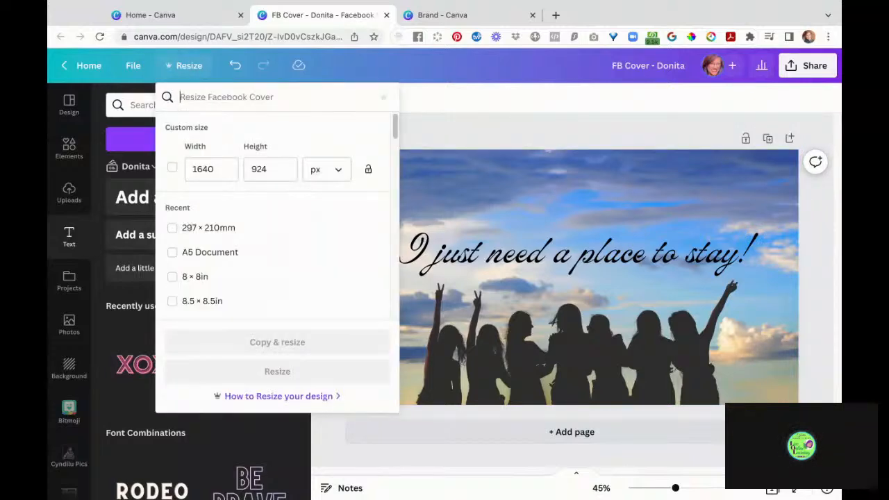
# - Browse the Resize presets, search 'instagram' for Instagram sizes, and close without resizing the cover
pyautogui.scroll(-3, 208, 300)
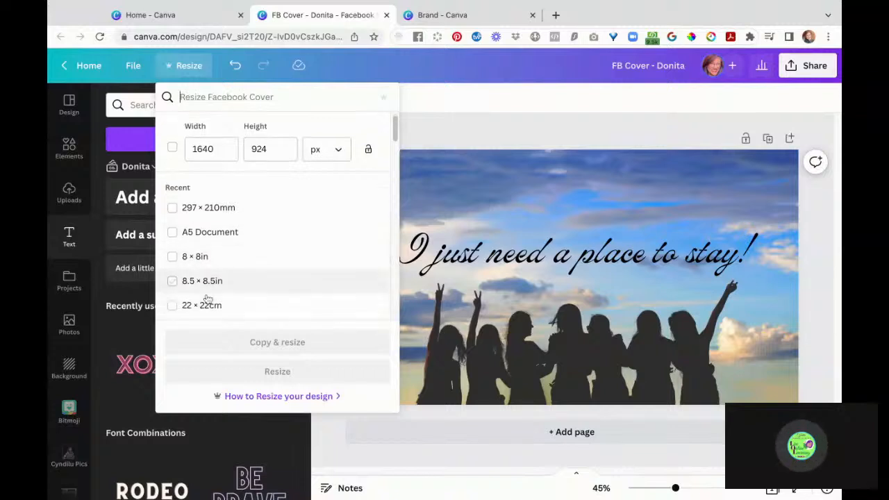
pyautogui.scroll(-5, 208, 300)
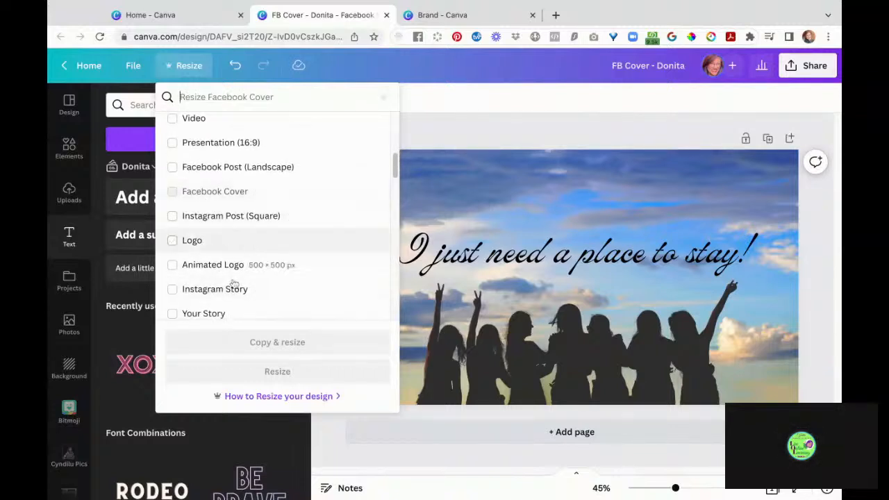
pyautogui.scroll(-4, 295, 291)
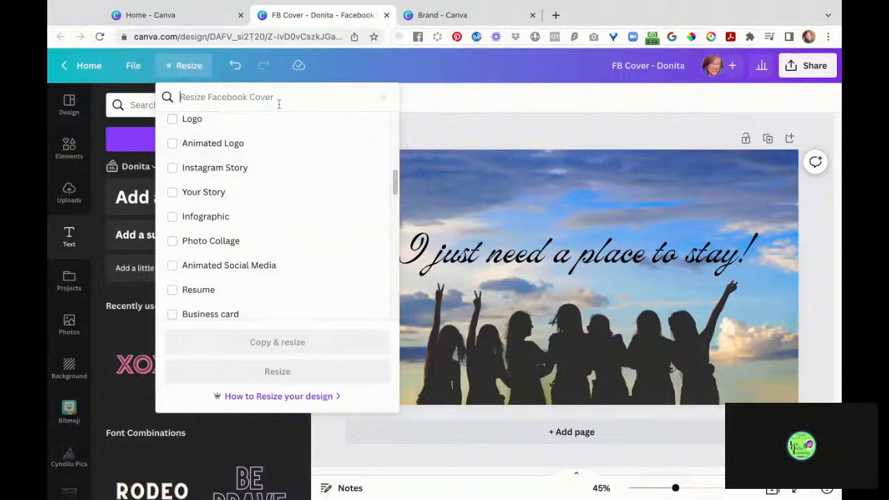
pyautogui.write('instagr')
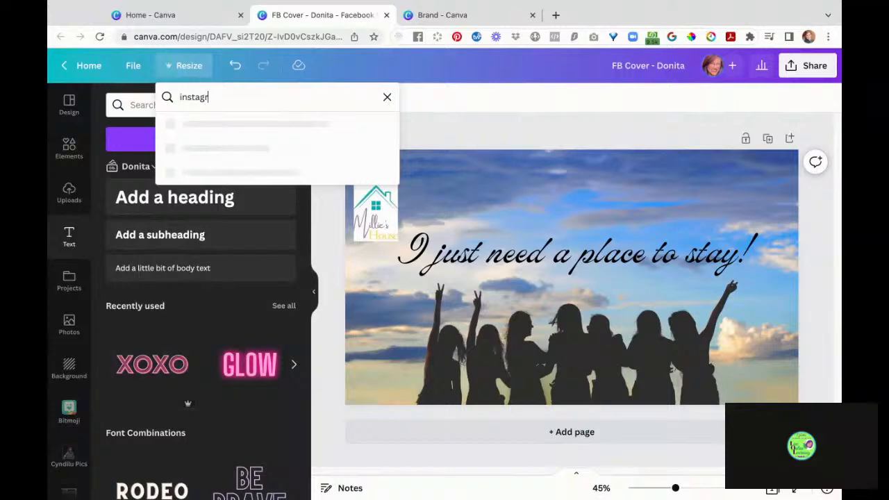
pyautogui.write('am')
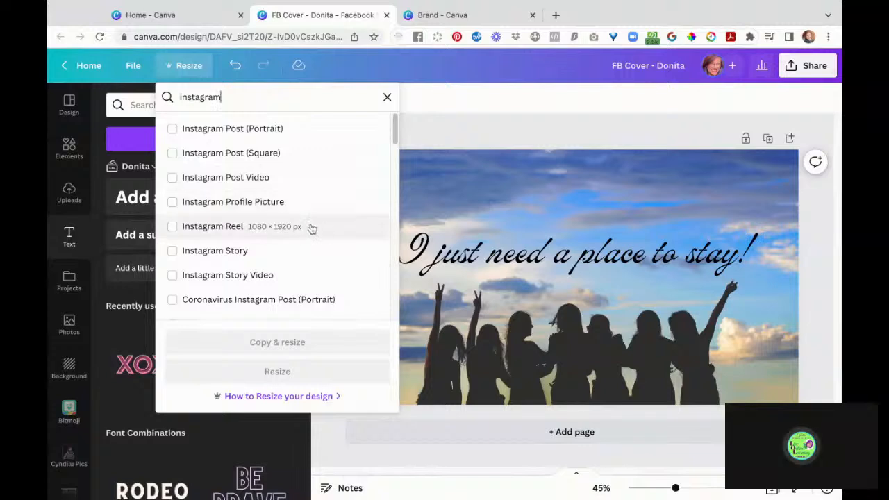
pyautogui.scroll(-4, 337, 262)
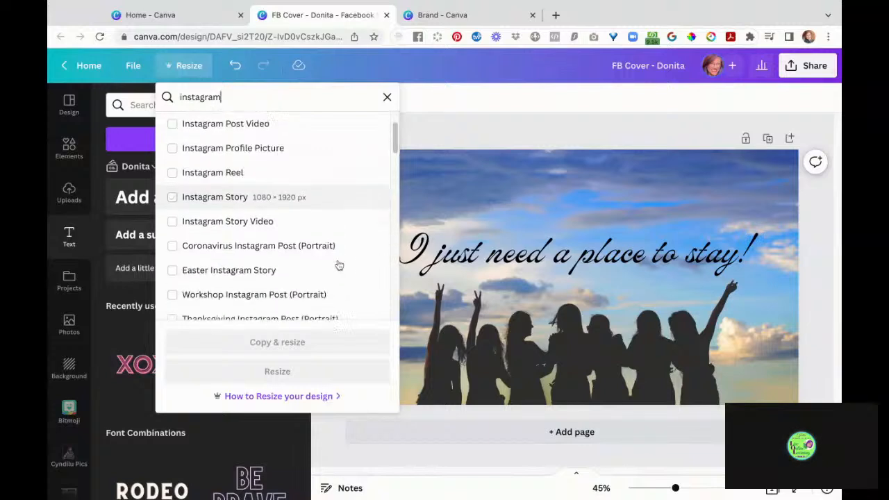
pyautogui.scroll(-3, 338, 263)
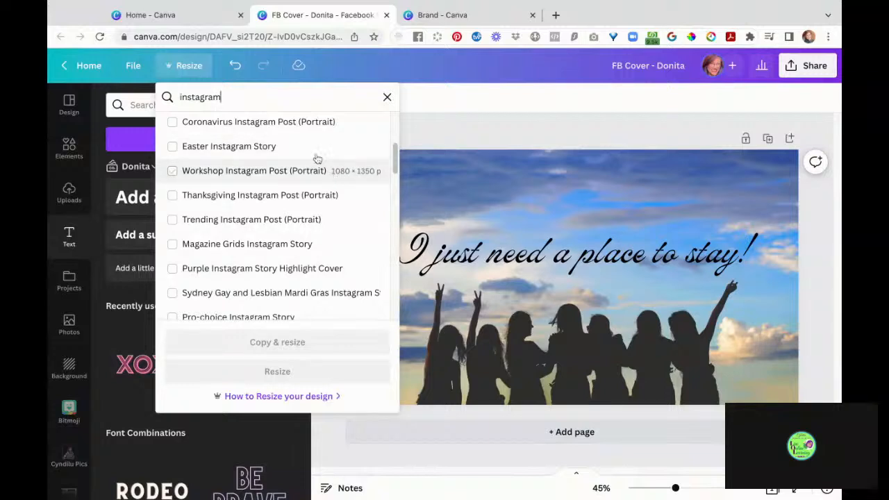
pyautogui.click(457, 122)
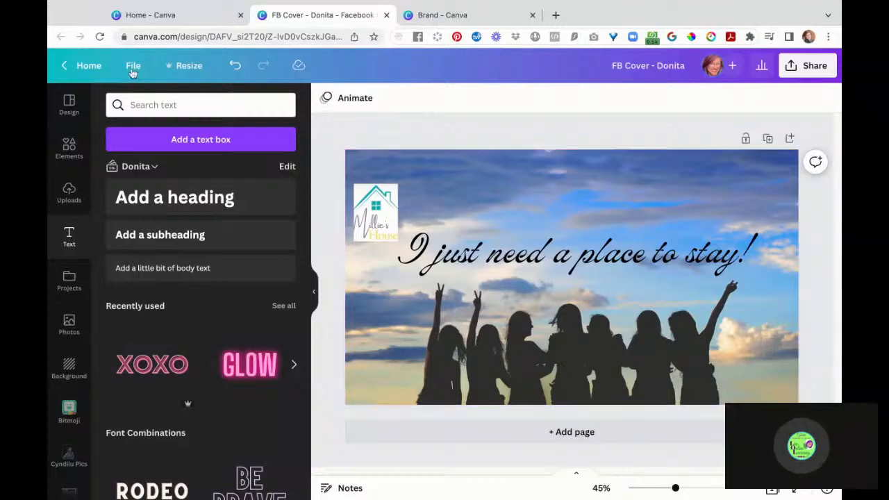
# - Search 'ig' in Resize and make a copy of the cover as Instagram Post (Square)
pyautogui.click(189, 67)
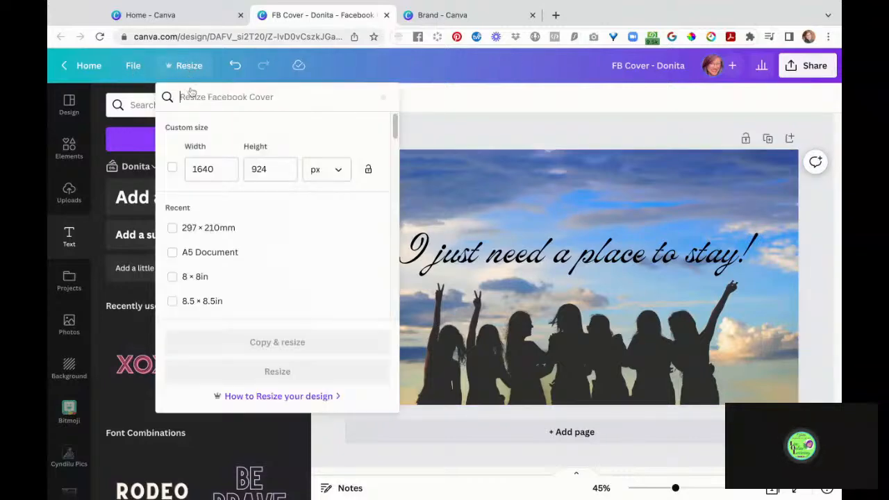
pyautogui.click(226, 101)
pyautogui.write('ig')
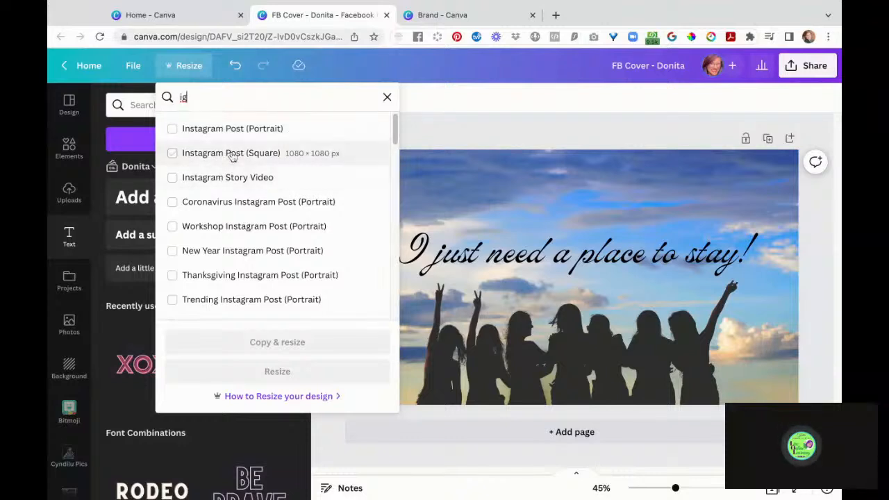
pyautogui.click(299, 157)
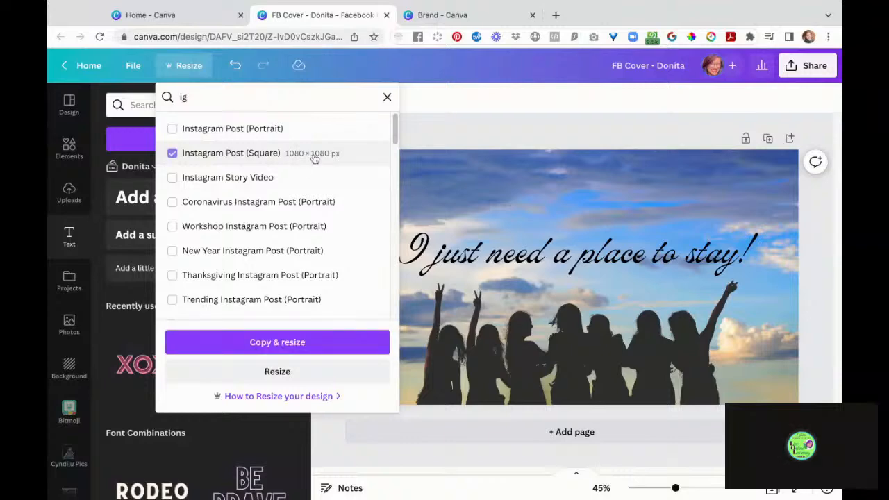
pyautogui.click(328, 345)
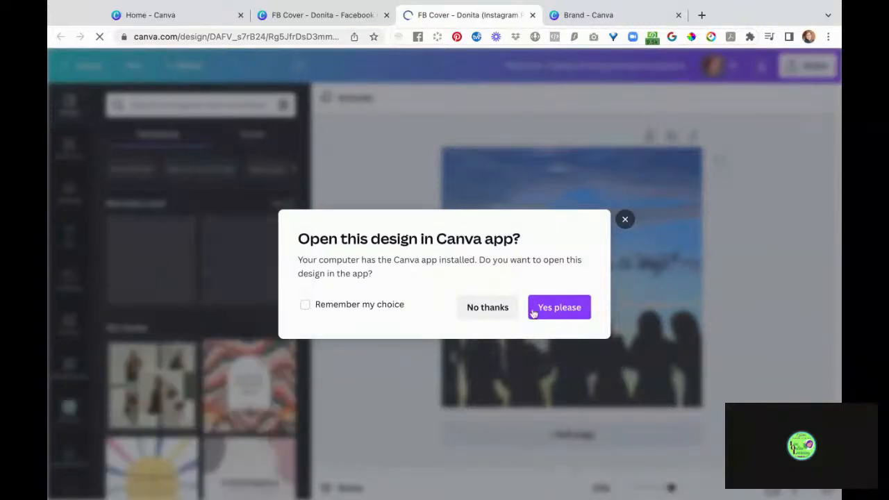
# - Dismiss the desktop-app prompt and move the Millie's House logo to the top centre
pyautogui.click(487, 307)
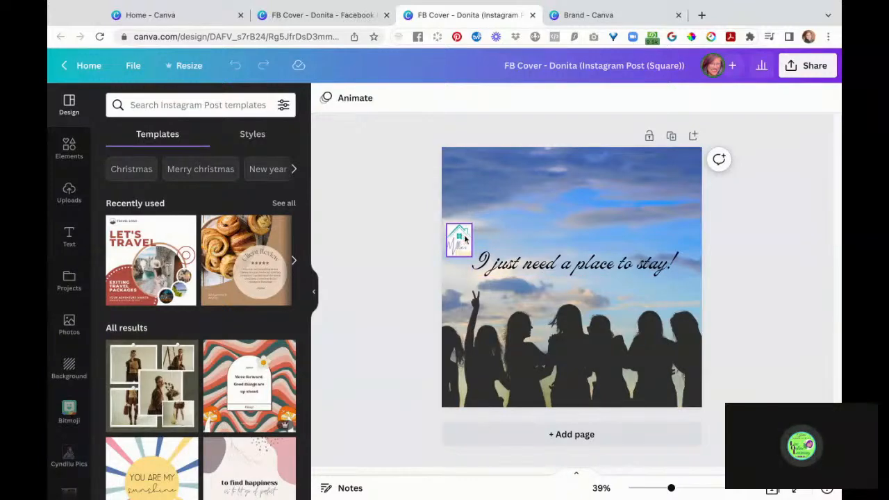
pyautogui.moveTo(464, 237); pyautogui.dragTo(580, 221)
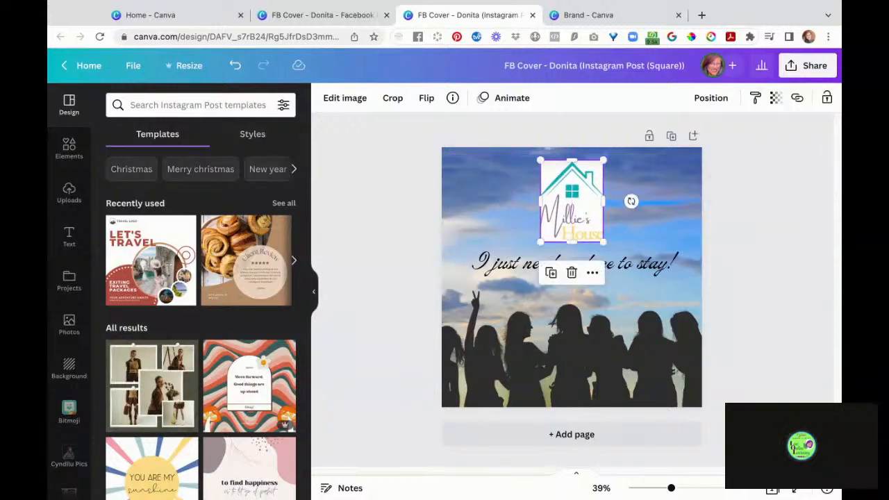
pyautogui.click(784, 309)
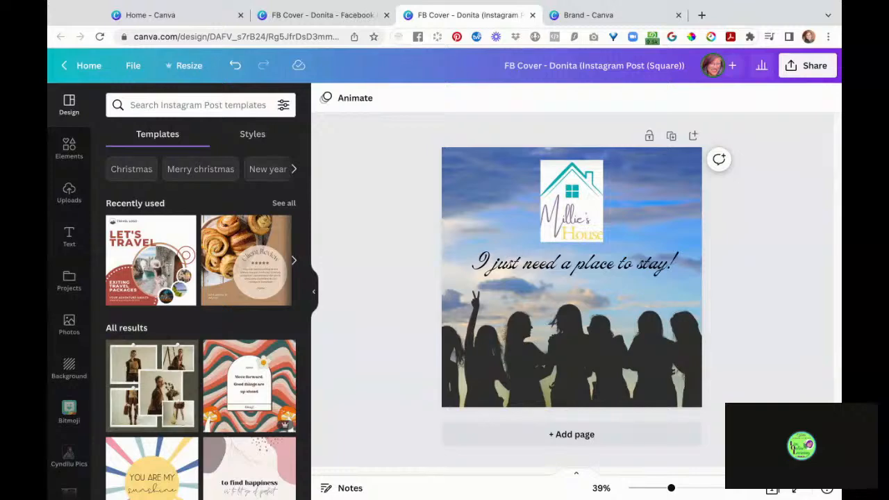
pyautogui.click(131, 66)
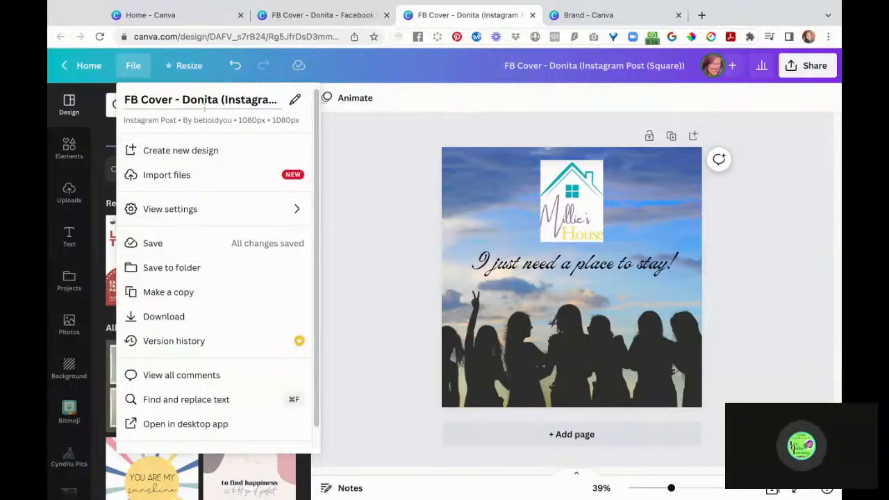
# - Rename the square Instagram design to 'IG - Square'
pyautogui.click(222, 100)
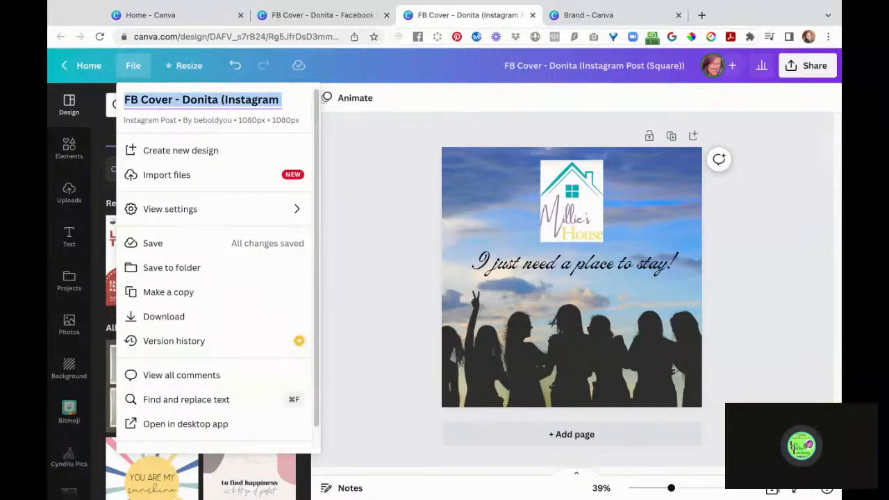
pyautogui.write('IG')
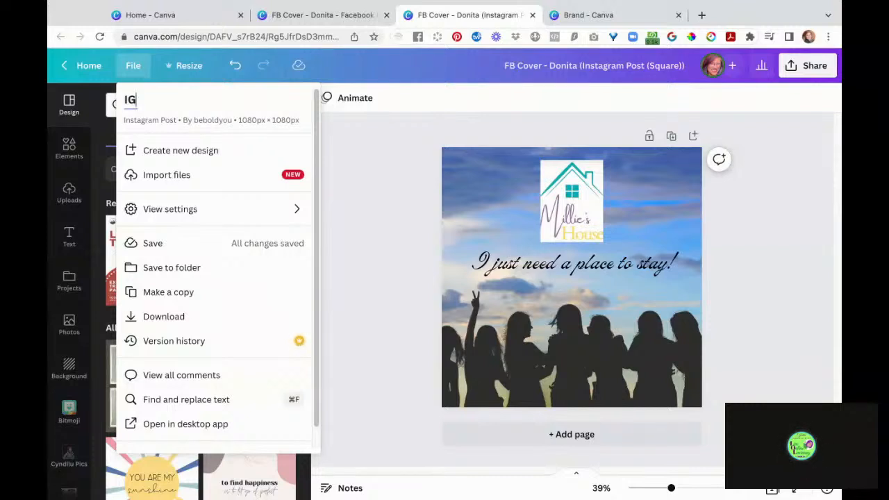
pyautogui.write(' - Square')
pyautogui.press('Return')
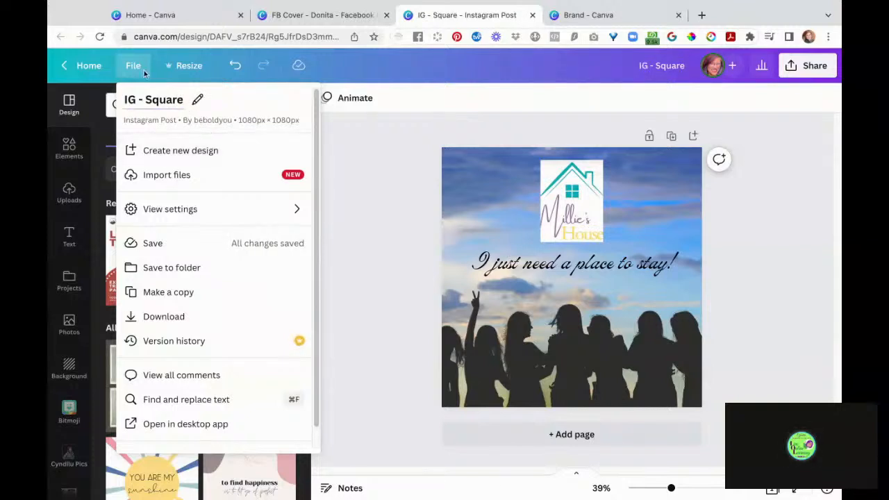
pyautogui.click(181, 68)
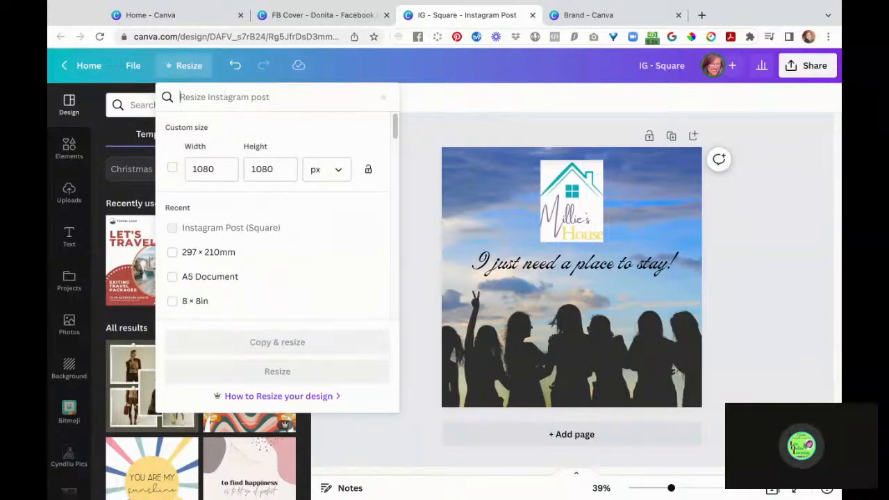
# - Search 'tik' in Resize and copy-resize IG - Square to TikTok Story size
pyautogui.write('tik')
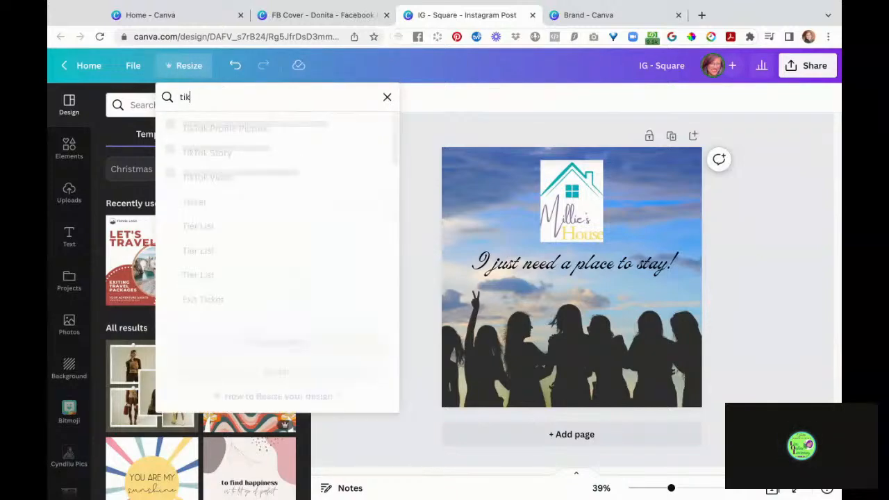
pyautogui.write('ko')
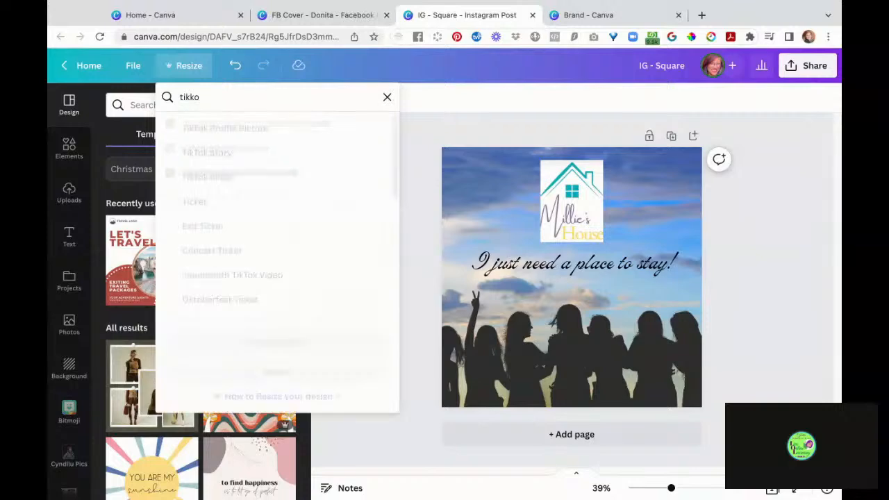
pyautogui.press('BackSpace')
pyautogui.press('BackSpace')
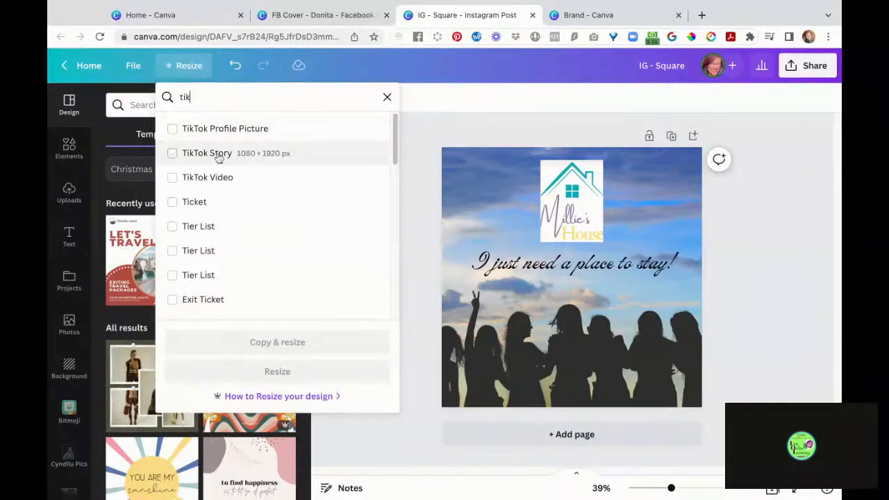
pyautogui.click(219, 154)
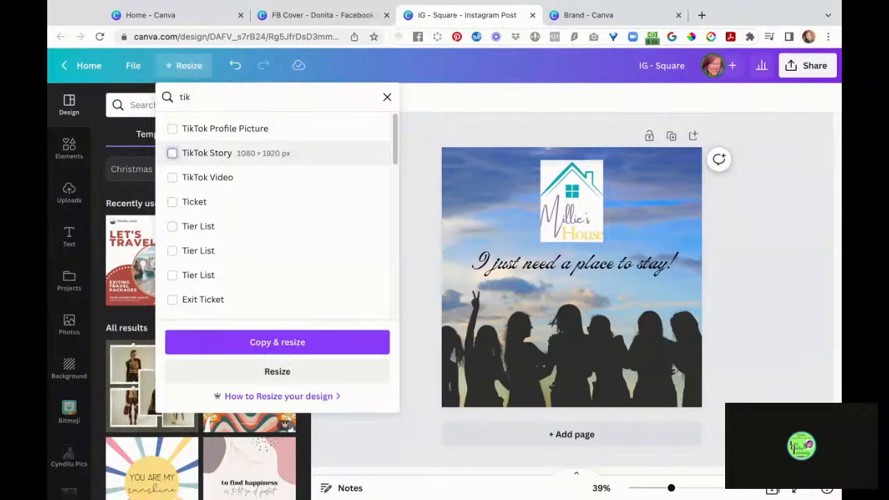
pyautogui.click(301, 347)
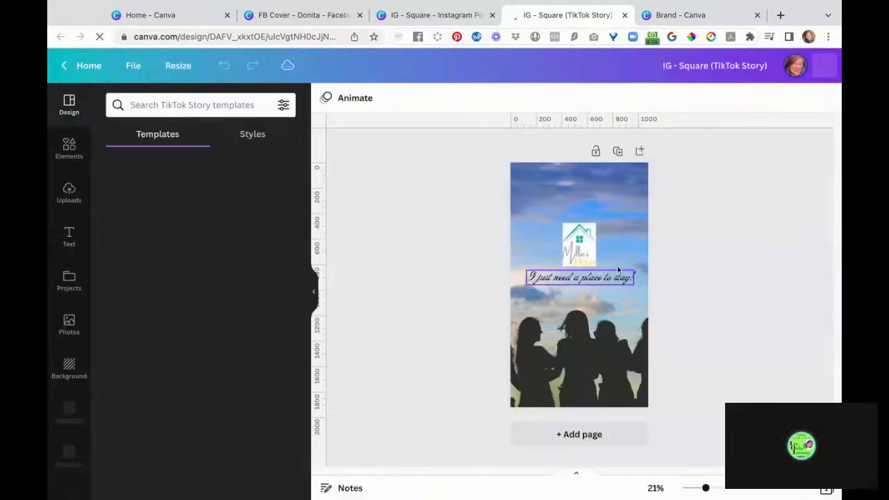
# - Resize the Millie's House logo and centre it at the top, declining the desktop-app prompt
pyautogui.click(593, 234)
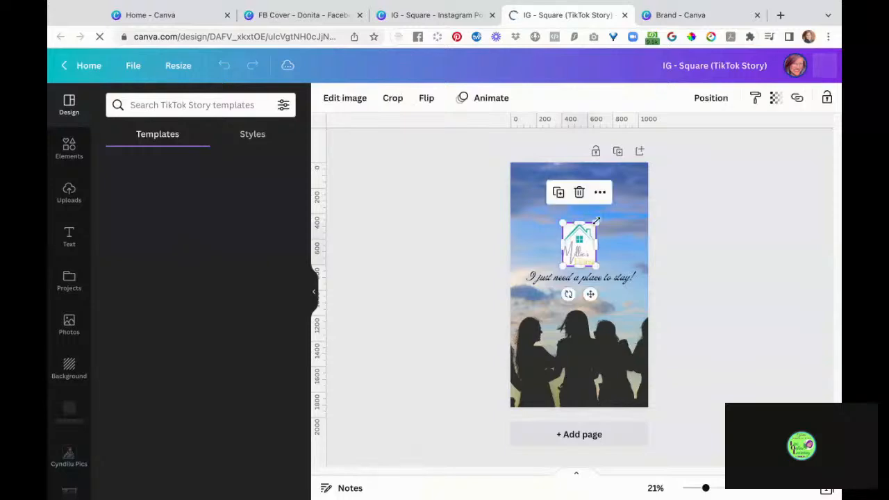
pyautogui.moveTo(596, 224); pyautogui.dragTo(628, 179)
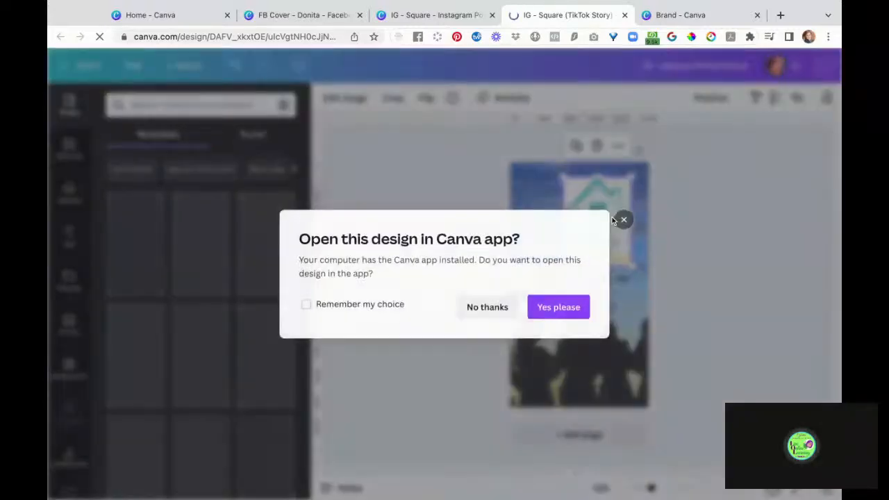
pyautogui.click(512, 310)
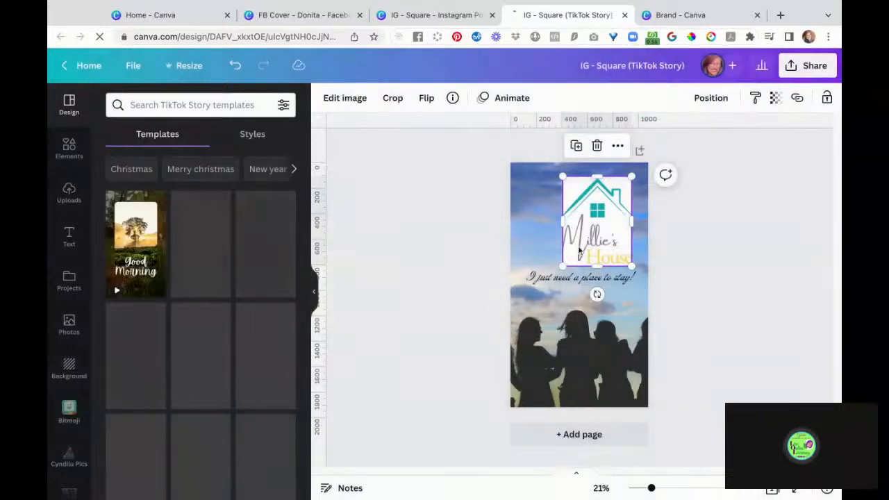
pyautogui.moveTo(583, 247); pyautogui.dragTo(567, 248)
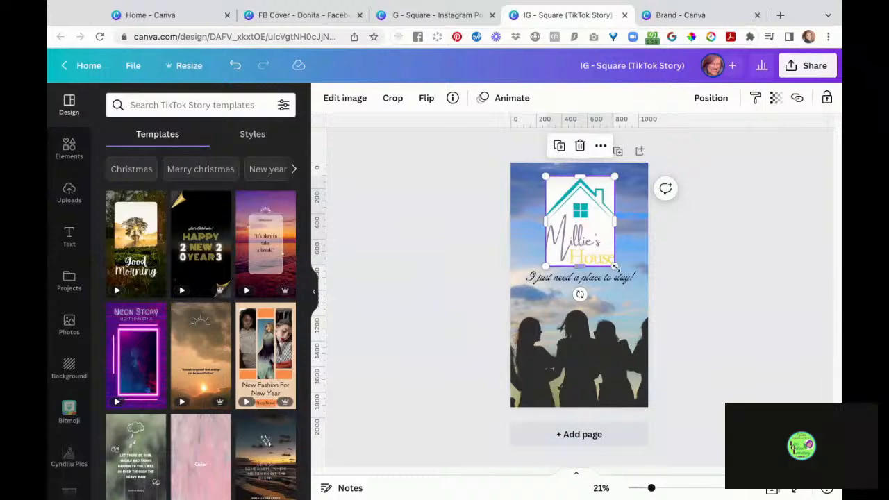
pyautogui.moveTo(615, 267); pyautogui.dragTo(580, 221)
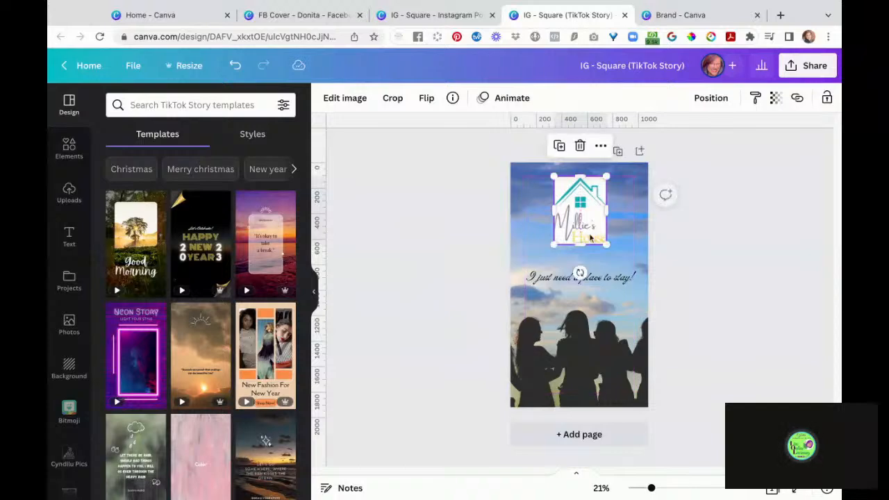
# - Move the tagline up toward the logo and enlarge its font to 132
pyautogui.click(603, 282)
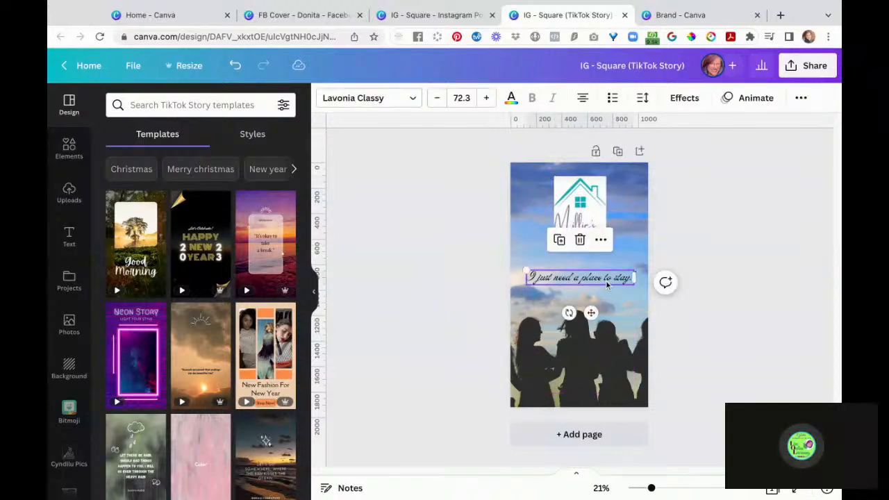
pyautogui.moveTo(606, 285); pyautogui.dragTo(606, 269)
pyautogui.click(604, 264)
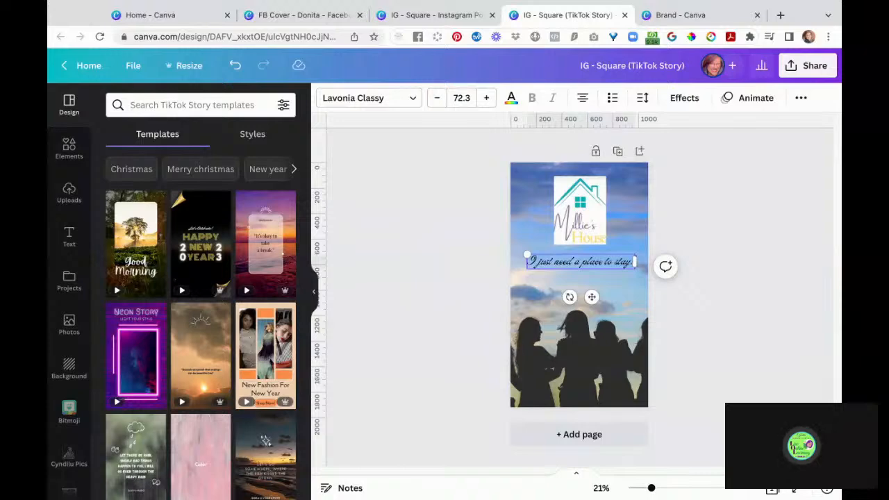
pyautogui.press('super+shift+period')
pyautogui.press('super+shift+period')
pyautogui.press('super+shift+period')
pyautogui.press('super+shift+period')
pyautogui.press('super+shift+period')
pyautogui.press('super+shift+period')
pyautogui.press('super+shift+period')
pyautogui.press('super+shift+period')
pyautogui.press('super+shift+period')
pyautogui.press('super+shift+period')
pyautogui.press('super+shift+period')
pyautogui.press('super+shift+period')
pyautogui.press('super+shift+period')
pyautogui.press('super+shift+period')
pyautogui.press('super+shift+period')
pyautogui.press('super+shift+period')
pyautogui.press('super+shift+period')
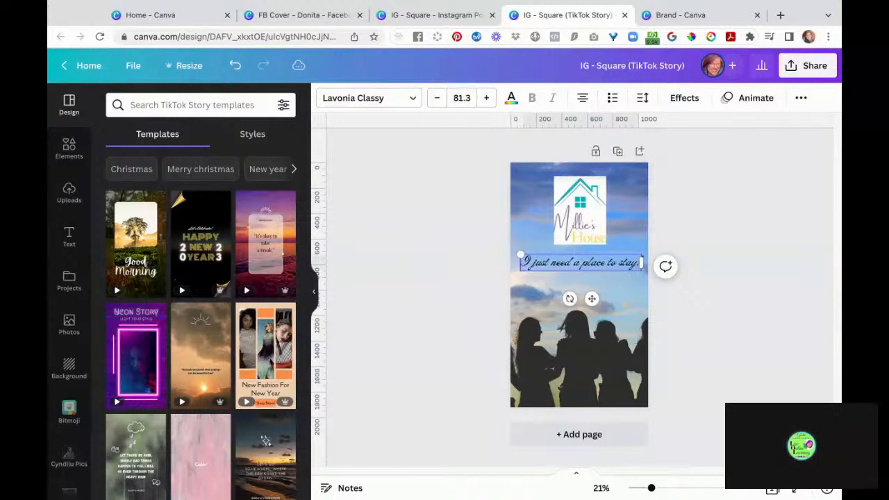
pyautogui.press('super+shift+period')
pyautogui.press('super+shift+period')
pyautogui.press('super+shift+period')
pyautogui.press('super+shift+period')
pyautogui.press('super+shift+period')
pyautogui.press('super+shift+period')
pyautogui.press('super+shift+period')
pyautogui.press('super+shift+period')
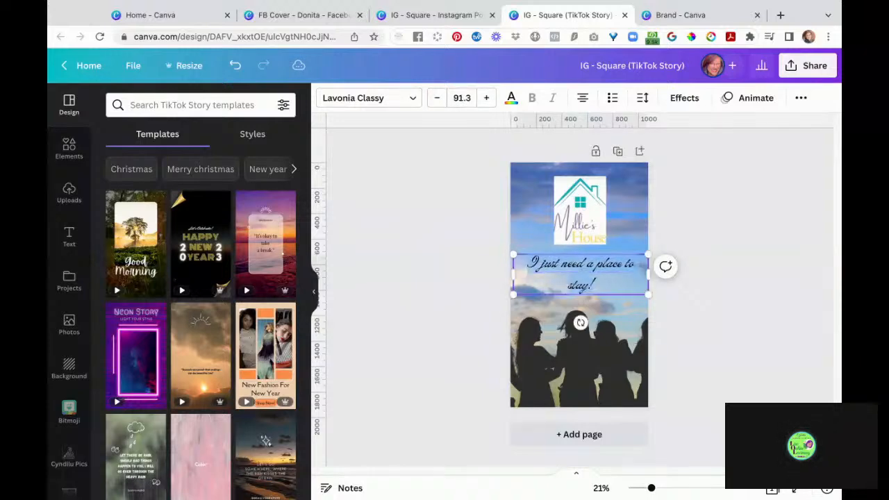
pyautogui.press('super+shift+period')
pyautogui.press('super+shift+period')
pyautogui.press('super+shift+period')
pyautogui.press('super+shift+period')
pyautogui.press('super+shift+period')
pyautogui.press('super+shift+period')
pyautogui.press('super+shift+period')
pyautogui.press('super+shift+period')
pyautogui.press('super+shift+period')
pyautogui.press('super+shift+period')
pyautogui.press('super+shift+period')
pyautogui.press('super+shift+period')
pyautogui.press('super+shift+period')
pyautogui.press('super+shift+period')
pyautogui.press('super+shift+period')
pyautogui.press('super+shift+period')
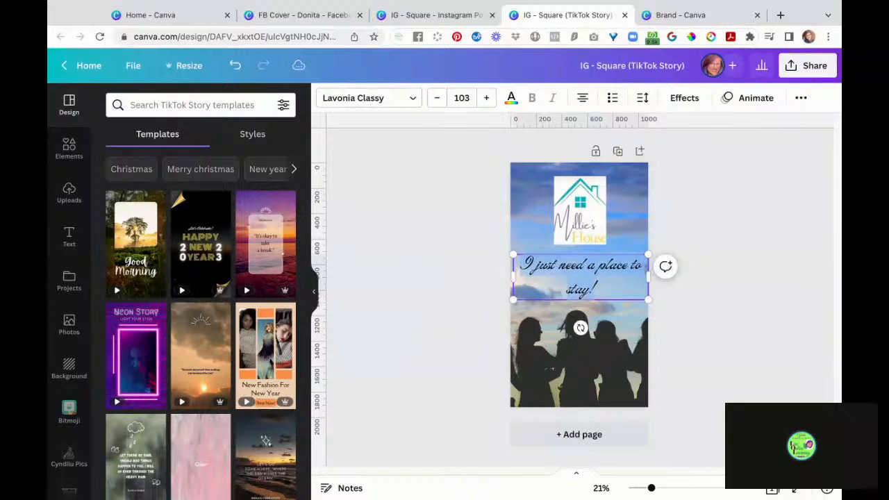
pyautogui.press('super+shift+period')
pyautogui.press('super+shift+period')
pyautogui.press('super+shift+period')
pyautogui.press('super+shift+period')
pyautogui.press('super+shift+period')
pyautogui.press('super+shift+period')
pyautogui.press('super+shift+period')
pyautogui.press('super+shift+period')
pyautogui.press('super+shift+period')
pyautogui.press('super+shift+period')
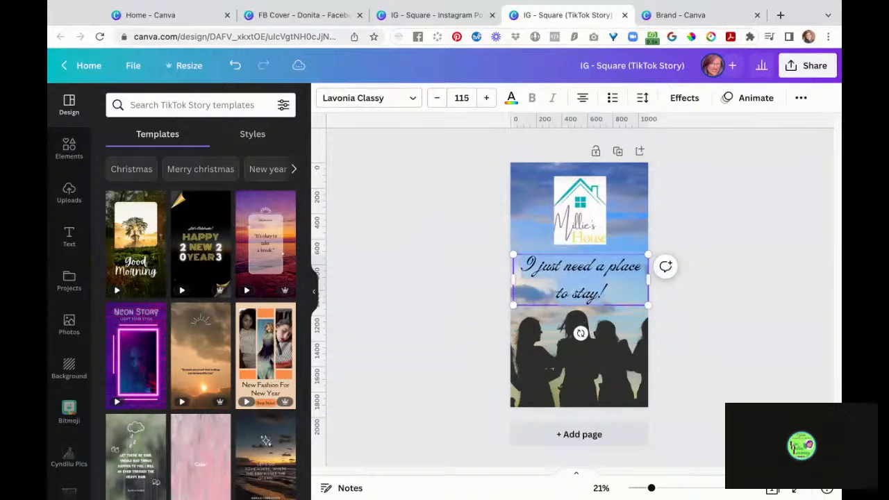
pyautogui.press('super+shift+period')
pyautogui.press('super+shift+period')
pyautogui.press('super+shift+period')
pyautogui.press('super+shift+period')
pyautogui.press('super+shift+period')
pyautogui.press('super+shift+period')
pyautogui.press('super+shift+period')
pyautogui.press('super+shift+period')
pyautogui.press('super+shift+period')
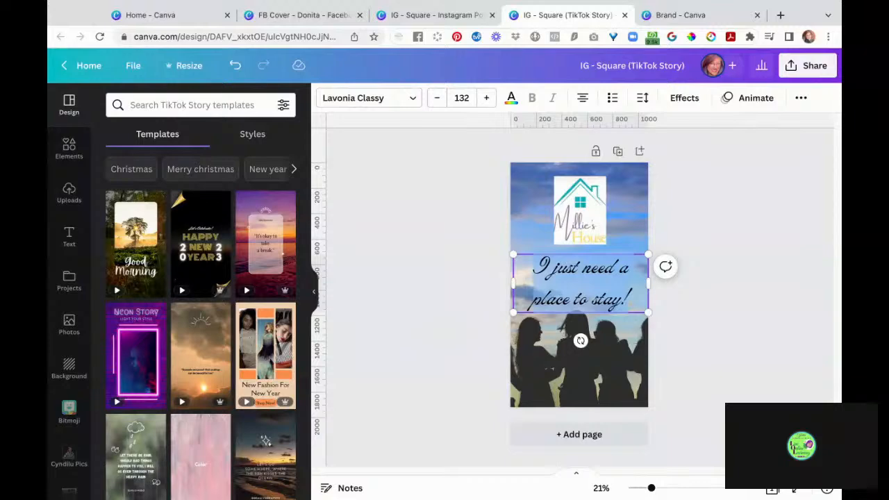
# - Tighten the tagline's line spacing to 0.93
pyautogui.click(642, 98)
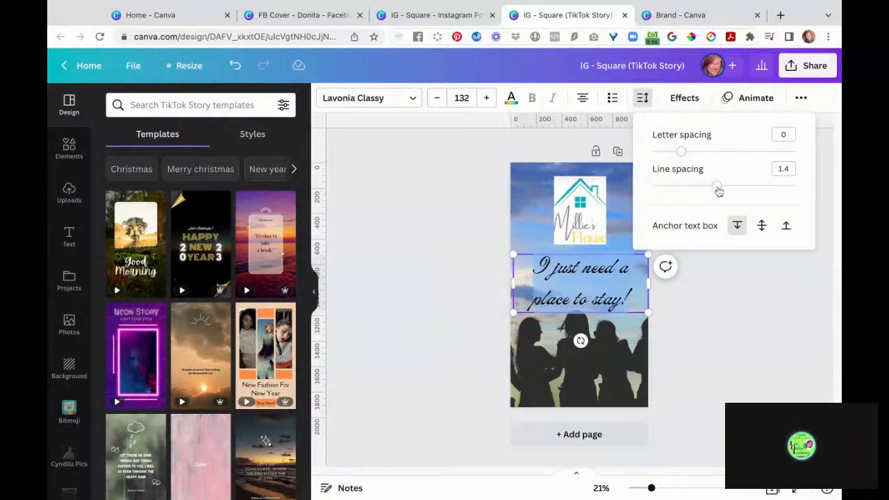
pyautogui.moveTo(717, 186); pyautogui.dragTo(683, 186)
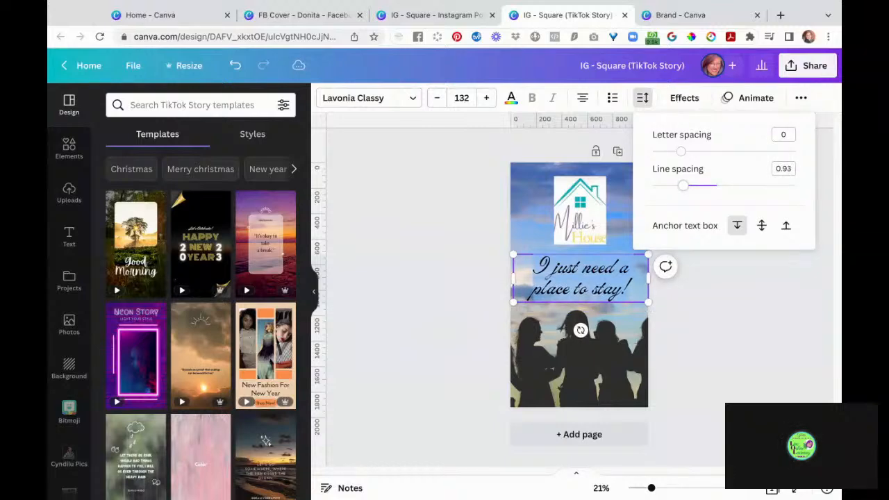
pyautogui.click(707, 350)
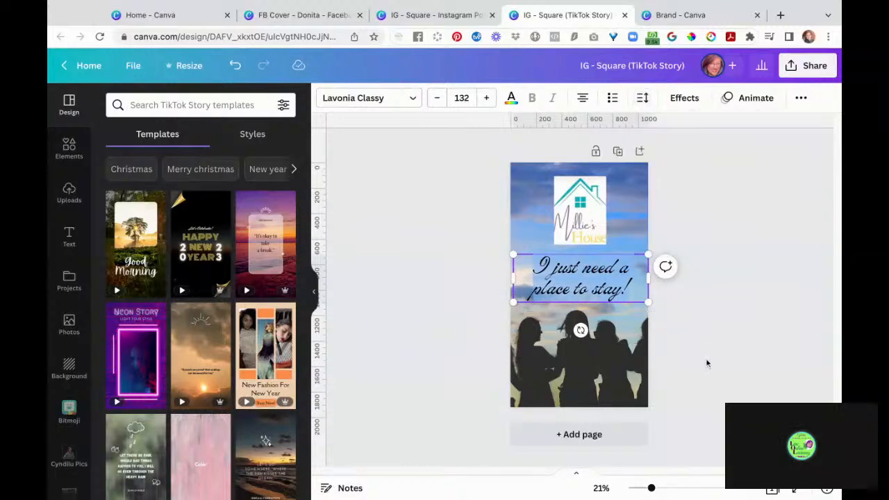
pyautogui.click(707, 361)
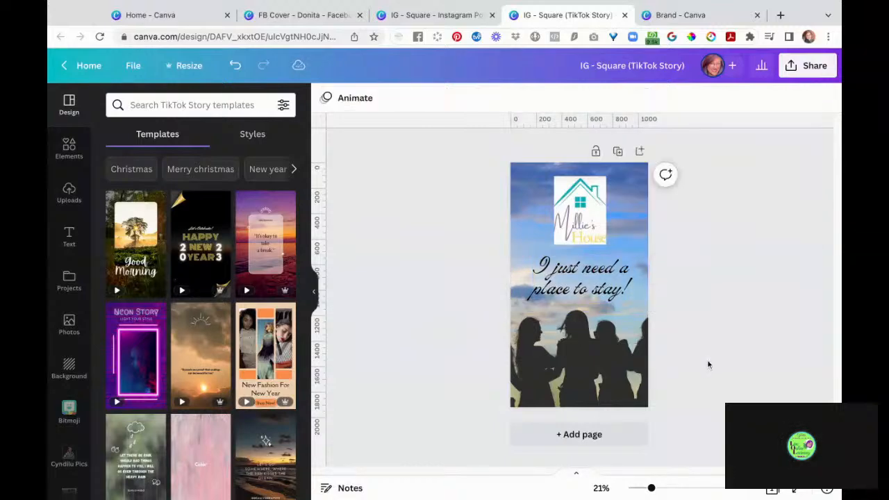
pyautogui.click(590, 290)
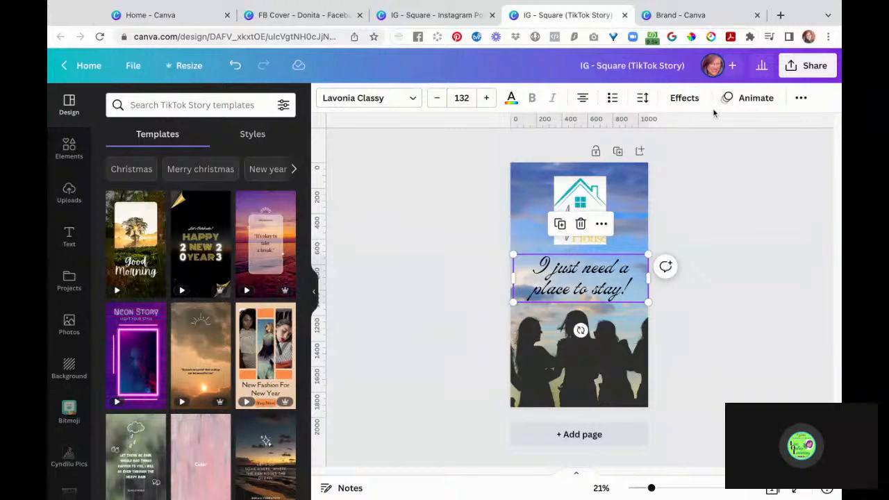
# - Apply the Wipe text animation to the tagline "I just need a place to stay!"
pyautogui.click(689, 98)
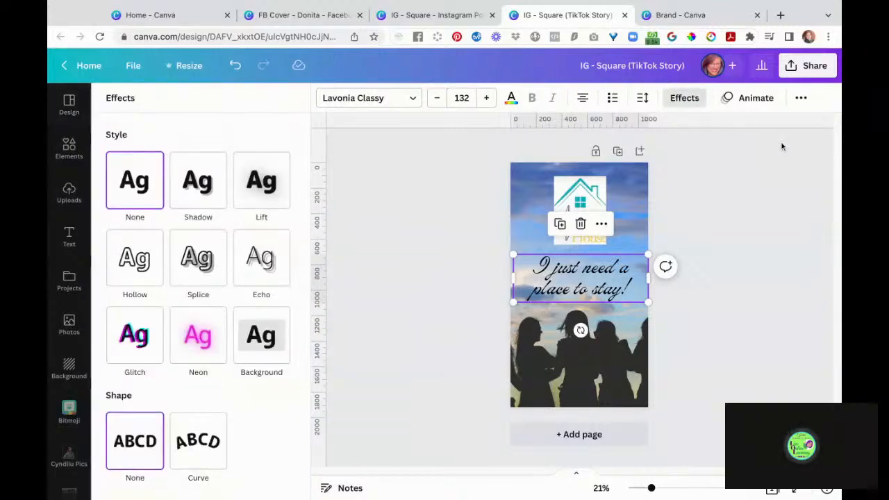
pyautogui.click(756, 99)
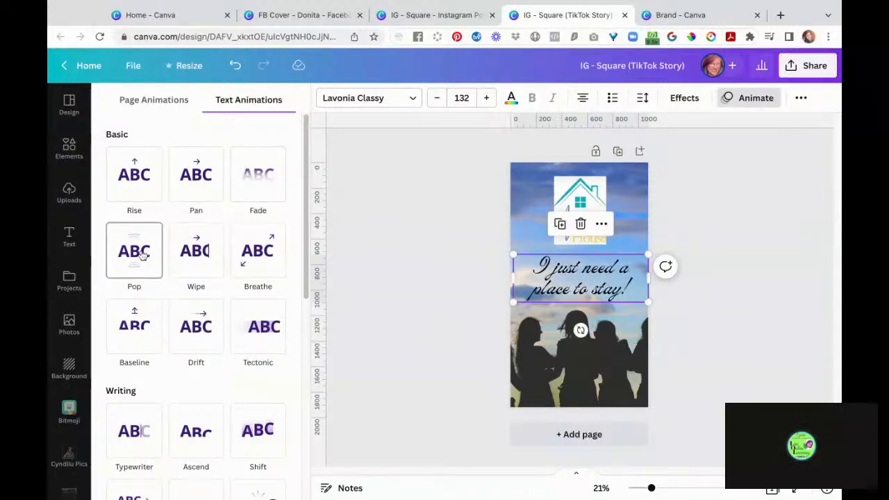
pyautogui.click(185, 259)
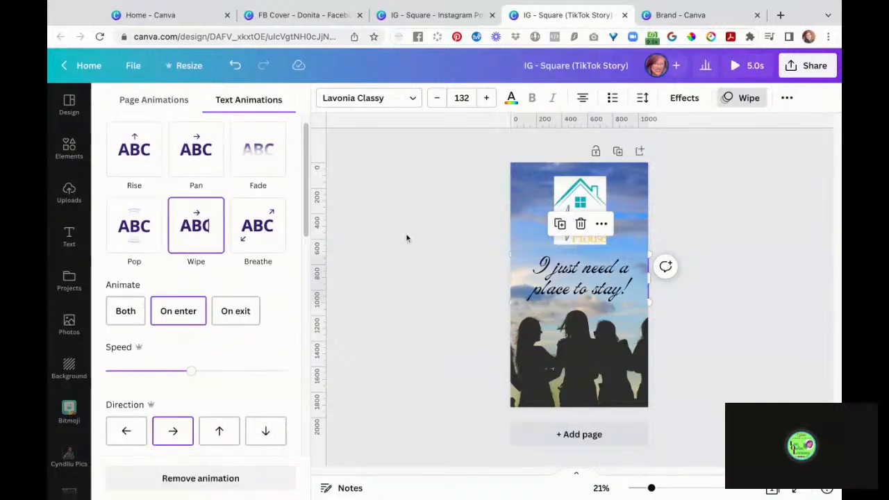
pyautogui.click(754, 331)
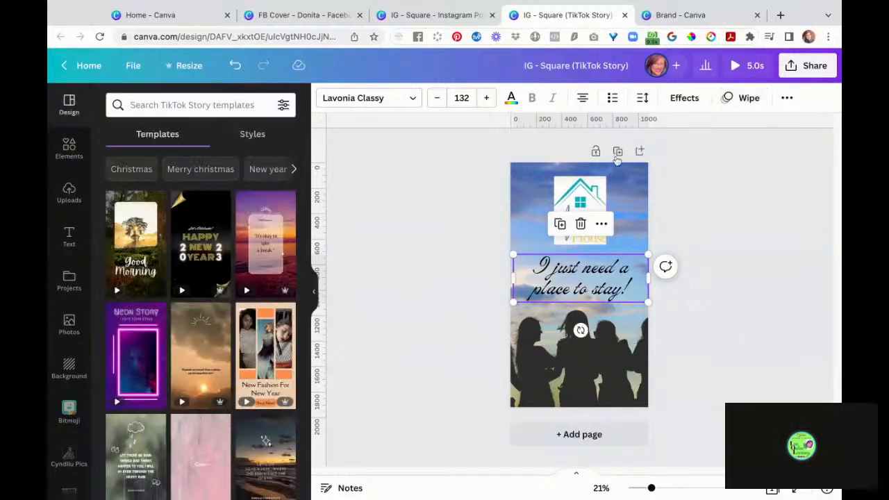
# - Move the Millie's House logo up to the top centre of the story page
pyautogui.click(561, 198)
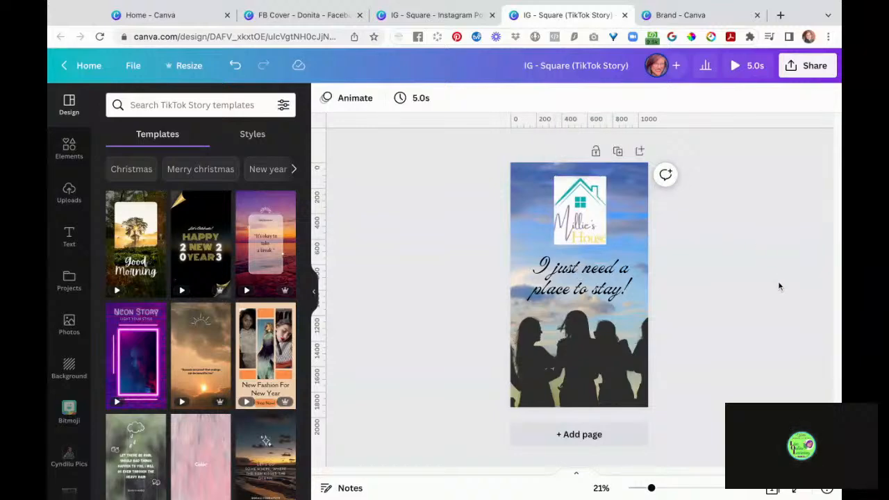
pyautogui.click(630, 195)
pyautogui.doubleClick(623, 169)
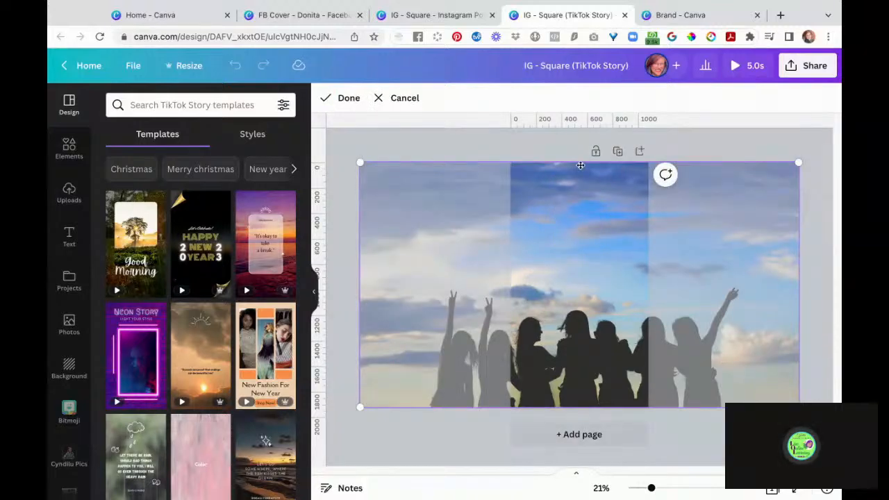
pyautogui.click(470, 140)
pyautogui.click(433, 157)
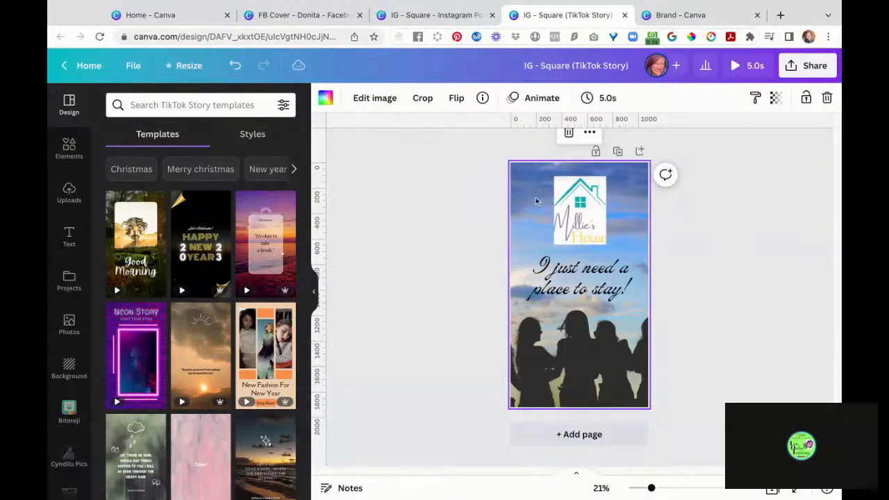
pyautogui.moveTo(582, 219)
pyautogui.mouseDown()
pyautogui.moveTo(582, 189)
pyautogui.moveTo(582, 205)
pyautogui.mouseUp()
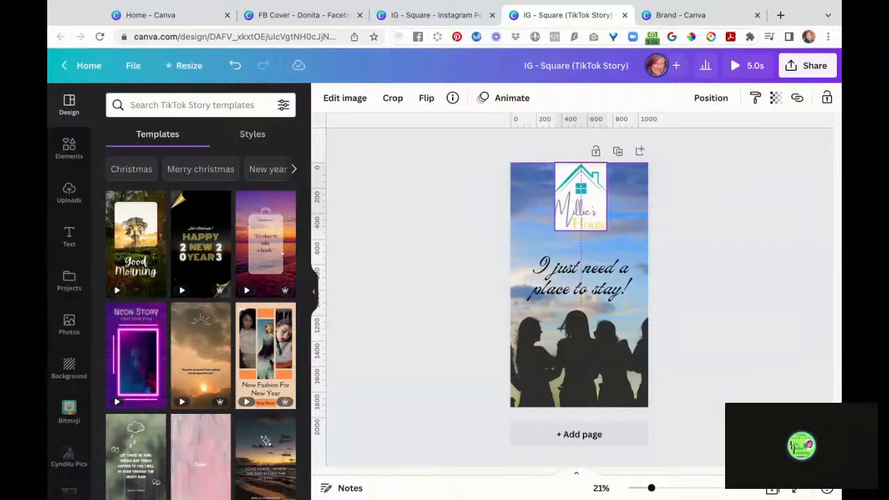
# - Nudge the quote text box slightly higher
pyautogui.click(597, 281)
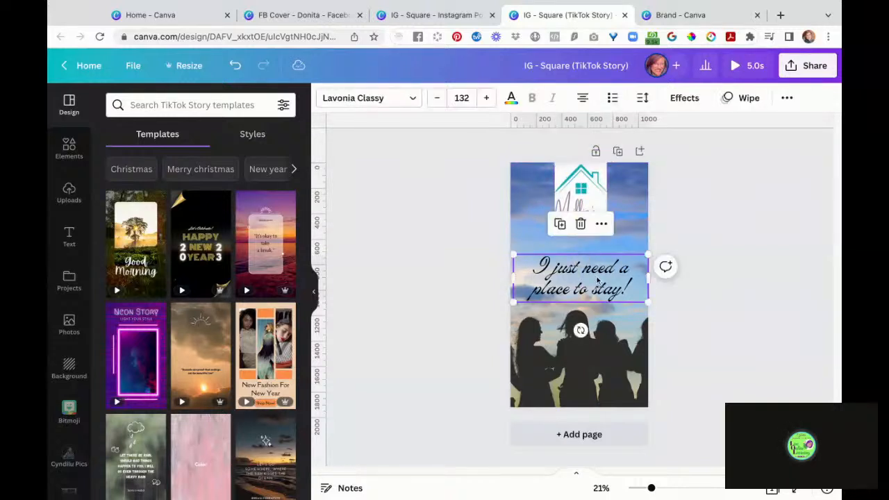
pyautogui.moveTo(598, 281); pyautogui.dragTo(597, 274)
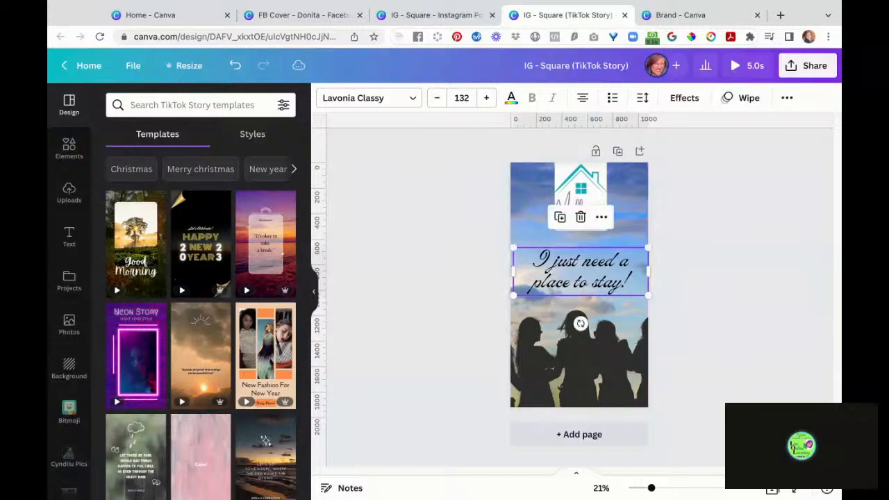
pyautogui.click(362, 220)
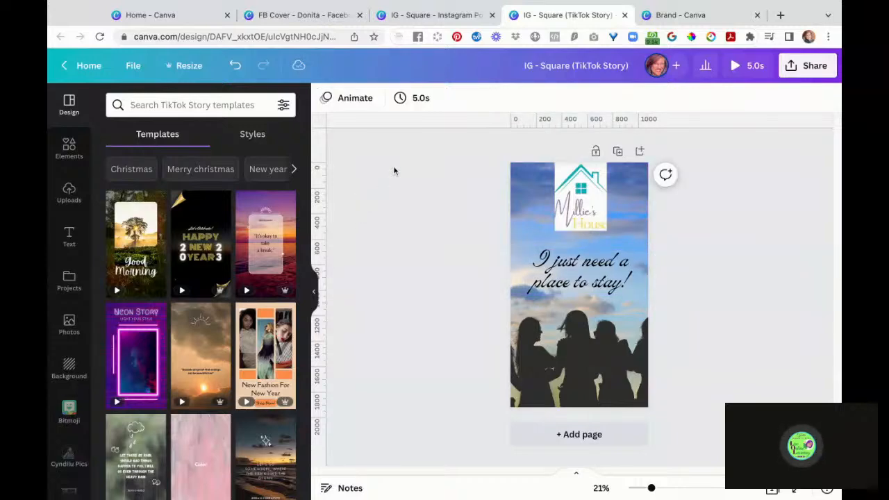
# - Add a square shape and stretch it into a full-width teal band near the top
pyautogui.click(70, 147)
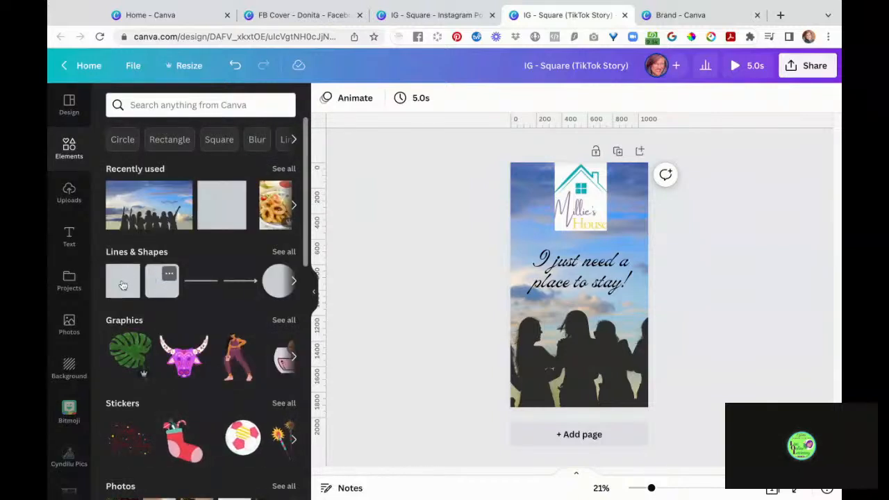
pyautogui.press('r')
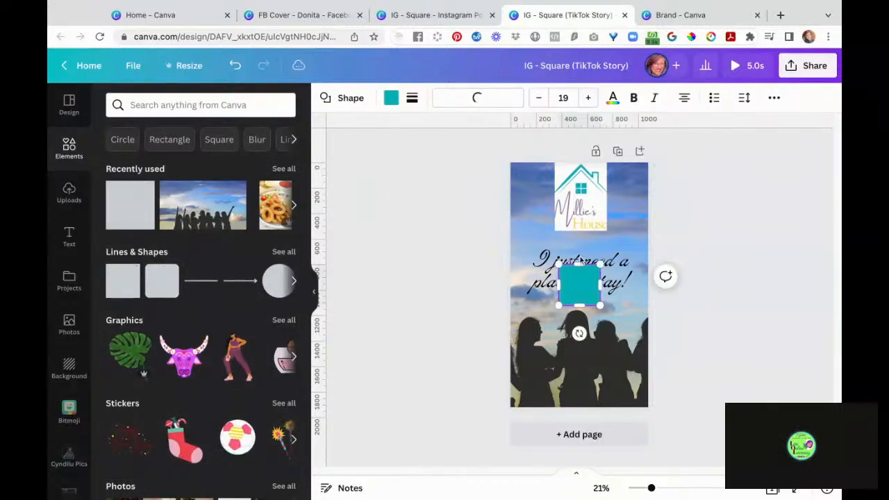
pyautogui.moveTo(585, 292); pyautogui.dragTo(538, 190)
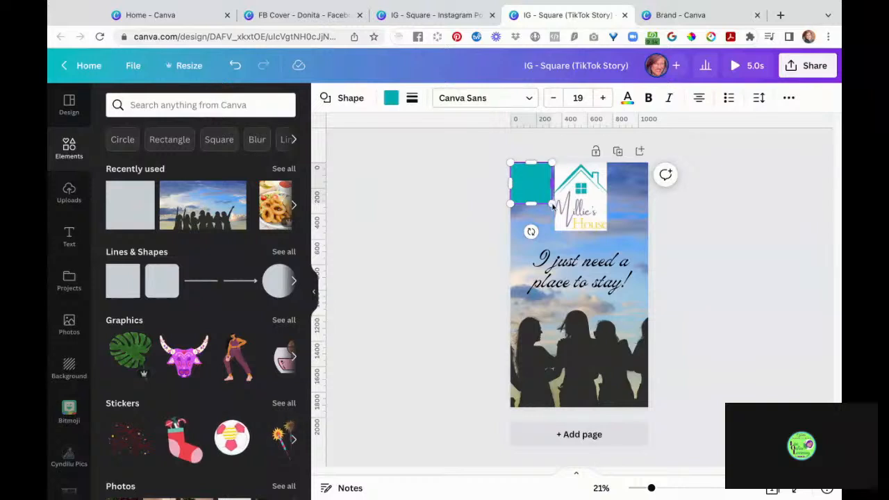
pyautogui.moveTo(531, 204); pyautogui.dragTo(665, 181)
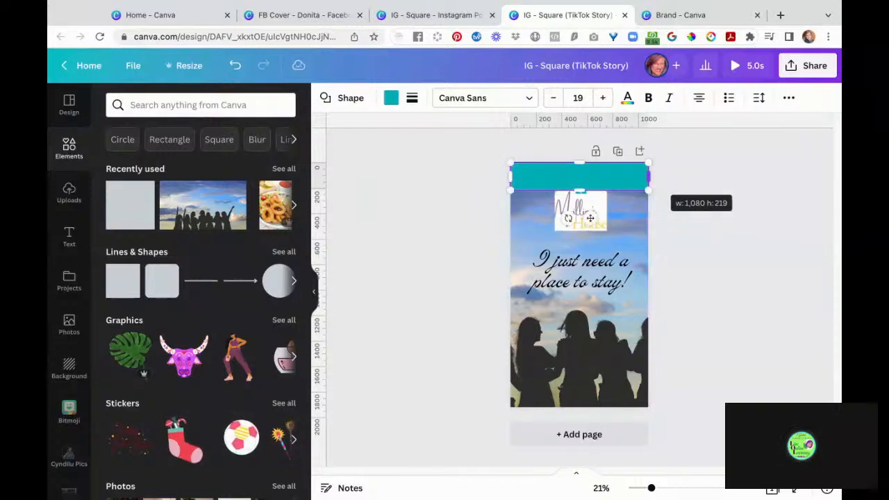
# - Send the teal band backward and move it down behind the logo's lower half
pyautogui.click(591, 206)
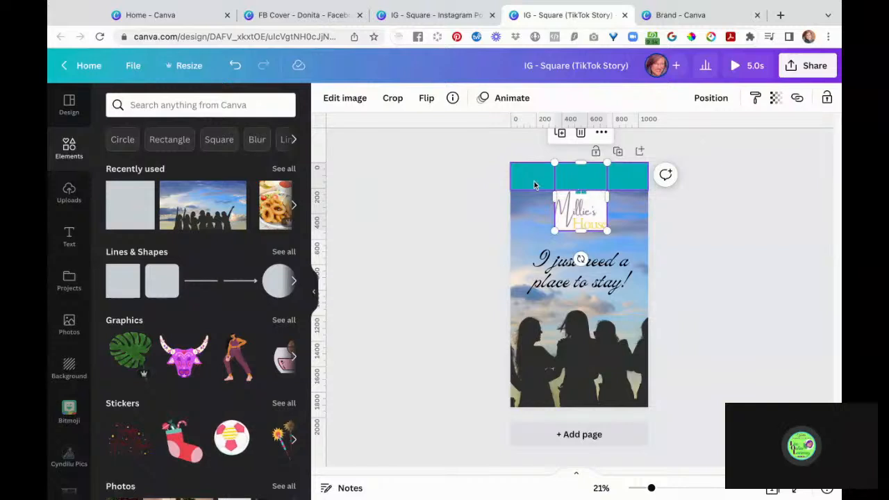
pyautogui.click(614, 175)
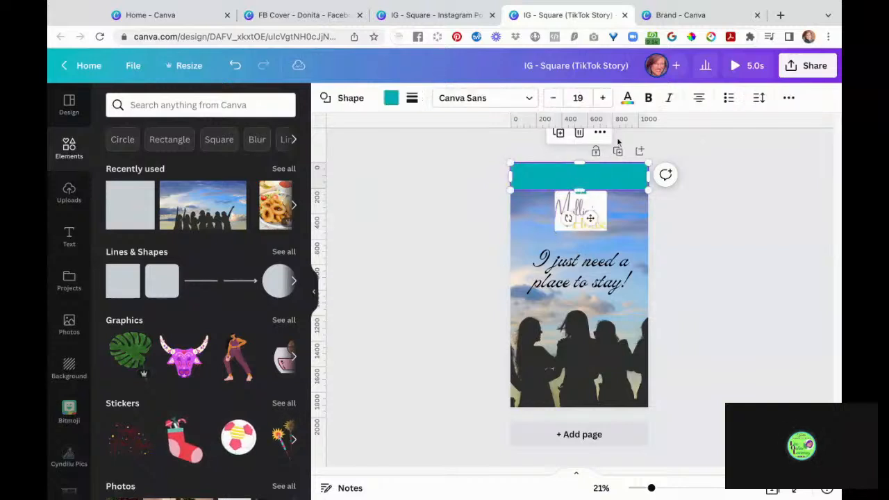
pyautogui.click(788, 98)
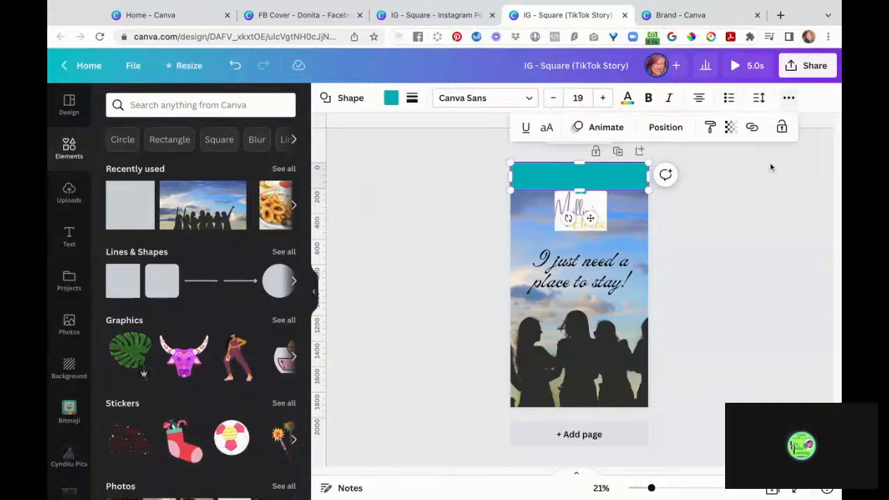
pyautogui.click(682, 129)
pyautogui.click(630, 165)
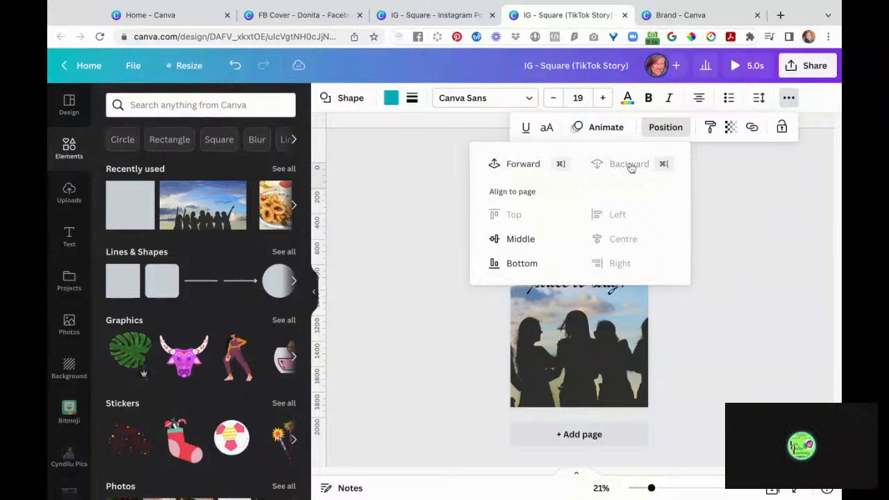
pyautogui.click(758, 259)
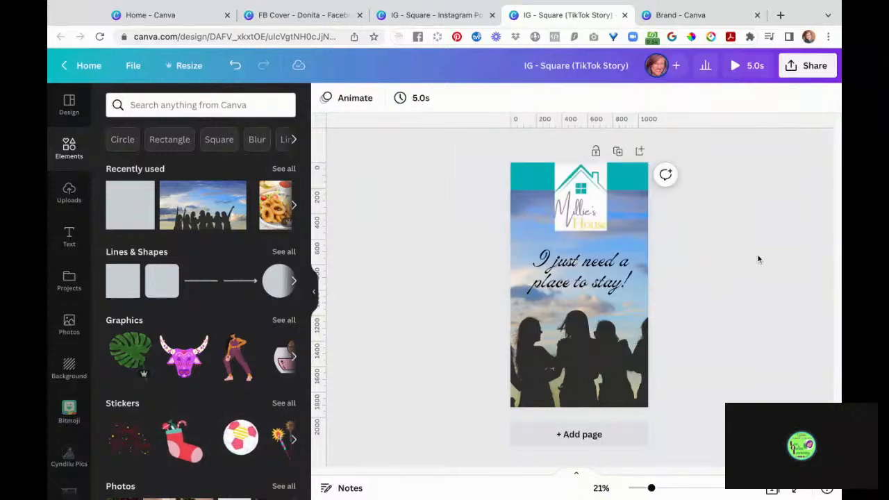
pyautogui.click(600, 179)
pyautogui.moveTo(540, 174); pyautogui.dragTo(544, 214)
pyautogui.click(725, 220)
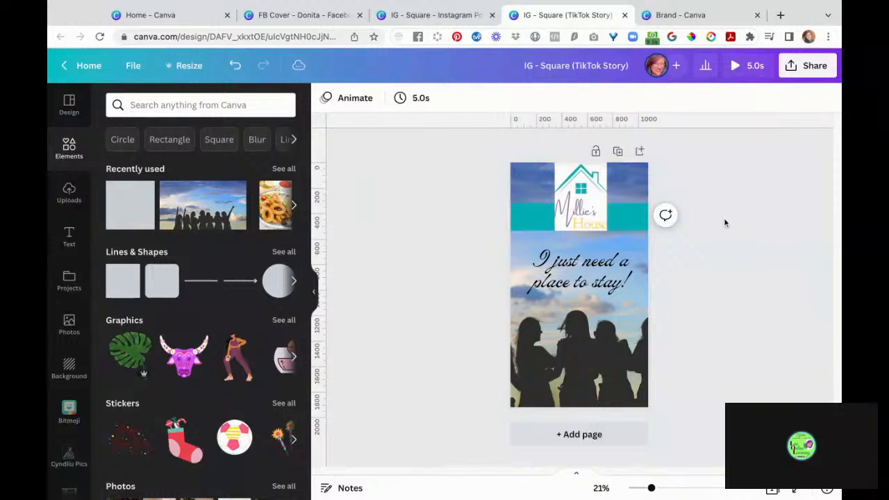
# - Remove the white background from the Millie's House logo with Background Remover
pyautogui.click(588, 201)
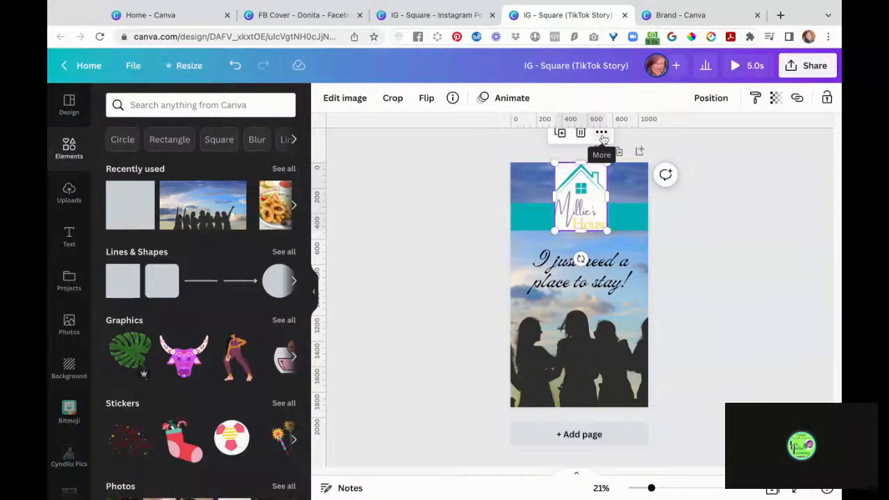
pyautogui.click(351, 106)
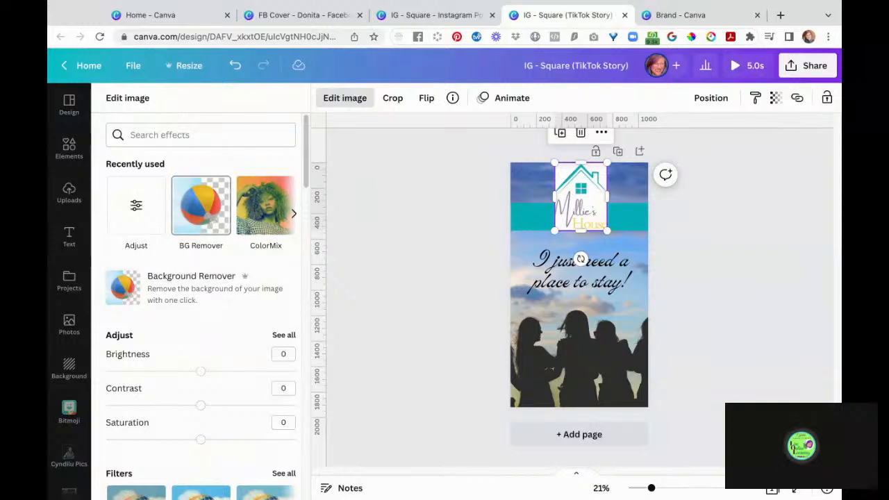
pyautogui.click(193, 289)
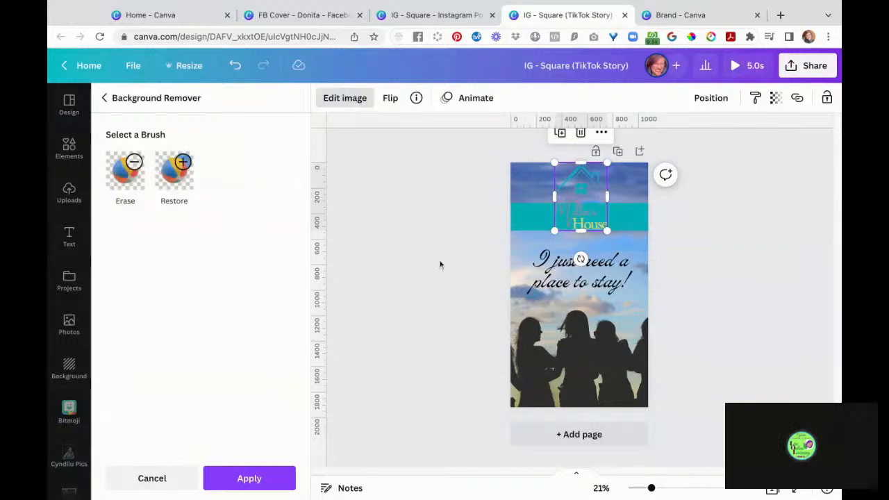
# - Delete the teal band from the TikTok Story page
pyautogui.click(532, 217)
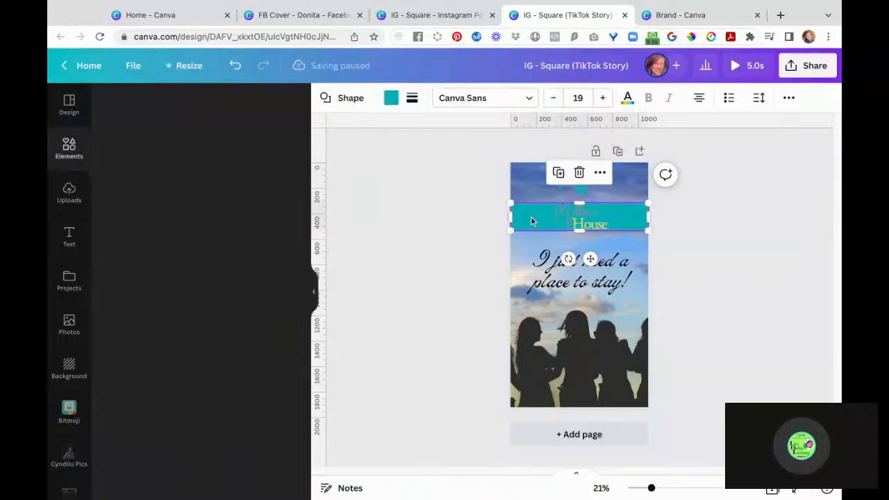
pyautogui.click(580, 173)
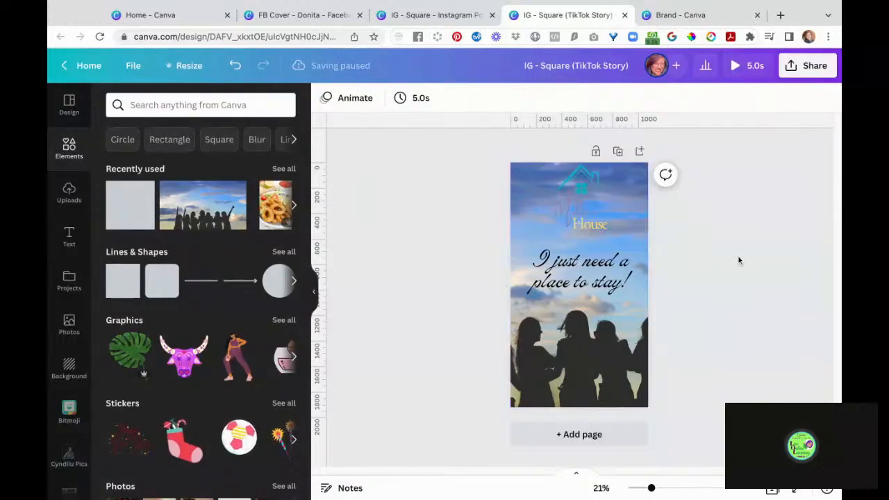
pyautogui.scroll(10, 739, 261)
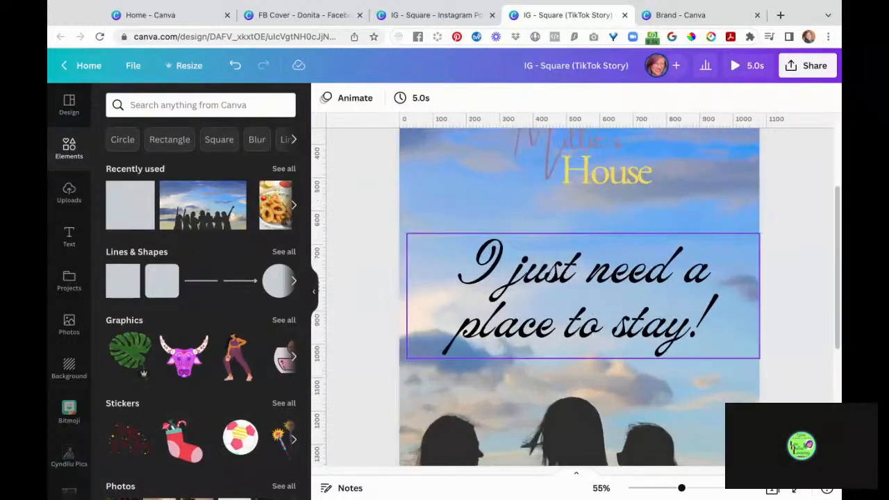
# - Enlarge the Millie's House logo to about 357 × 467 and centre it above the quote
pyautogui.scroll(1, 563, 296)
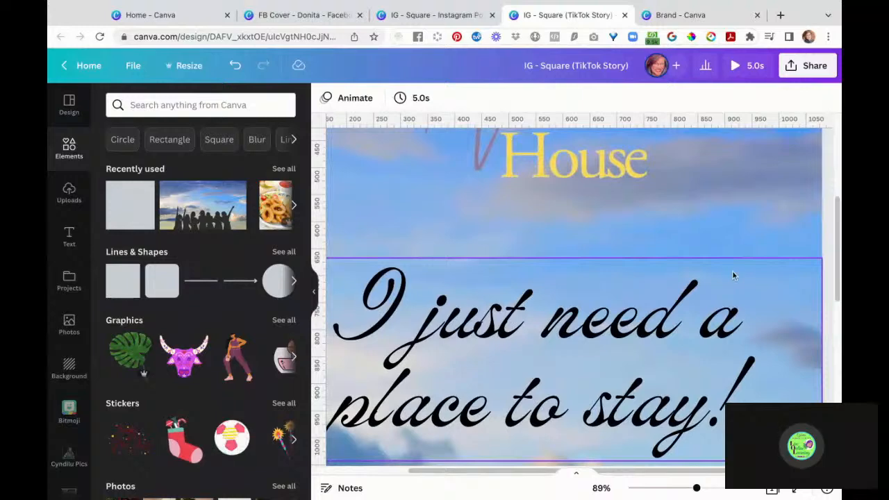
pyautogui.scroll(-5, 727, 290)
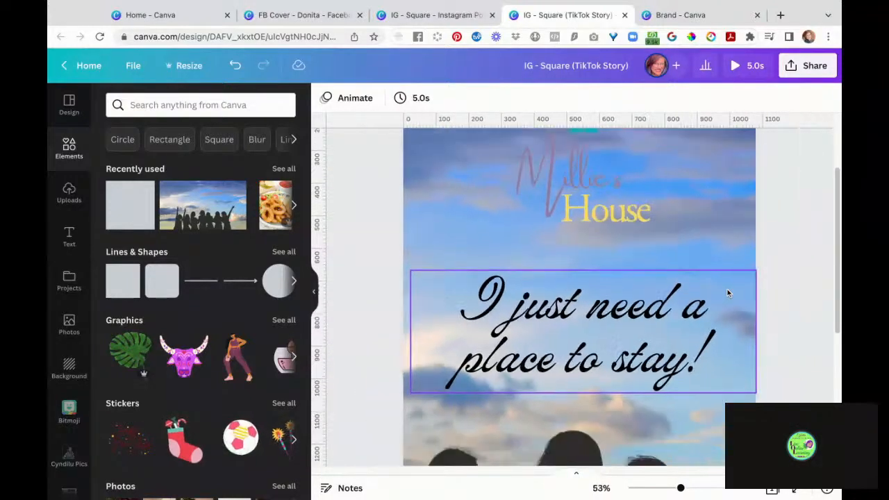
pyautogui.click(727, 289)
pyautogui.scroll(-1, 729, 263)
pyautogui.scroll(2, 726, 261)
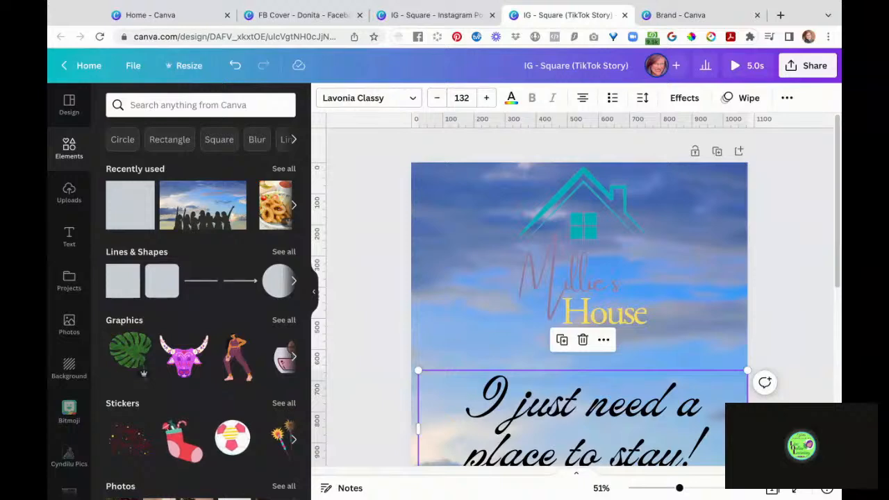
pyautogui.click(580, 227)
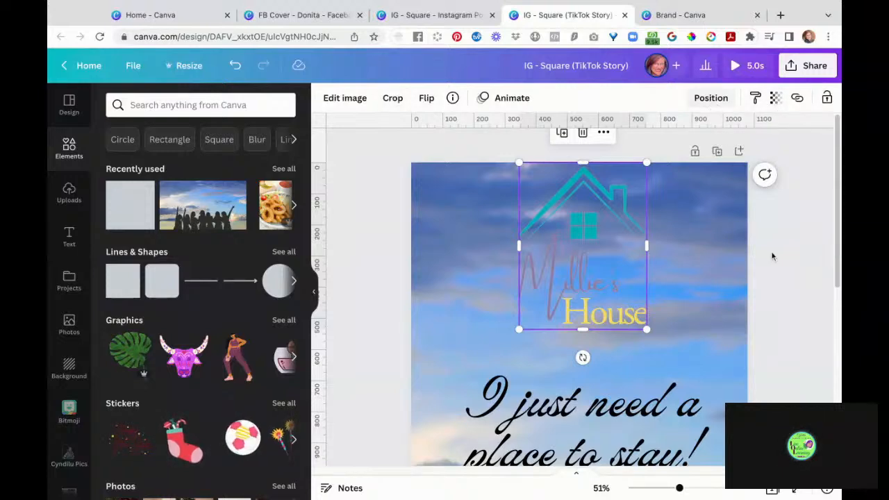
pyautogui.click(809, 331)
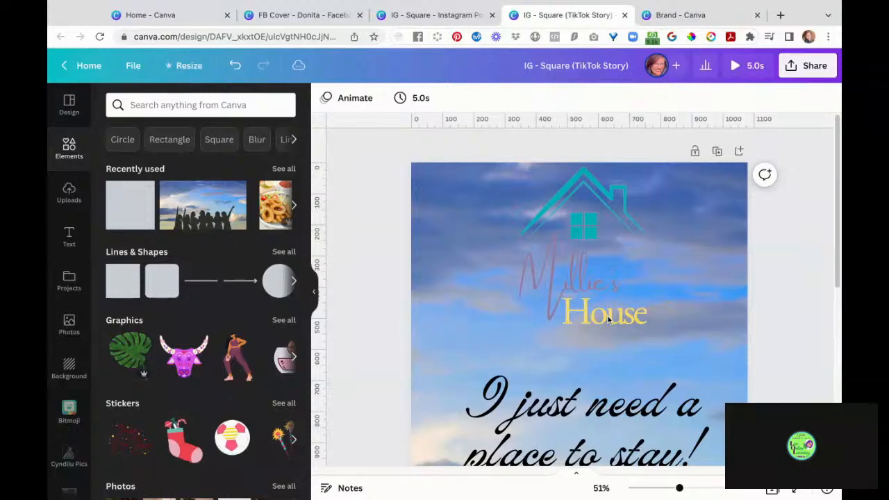
pyautogui.click(586, 234)
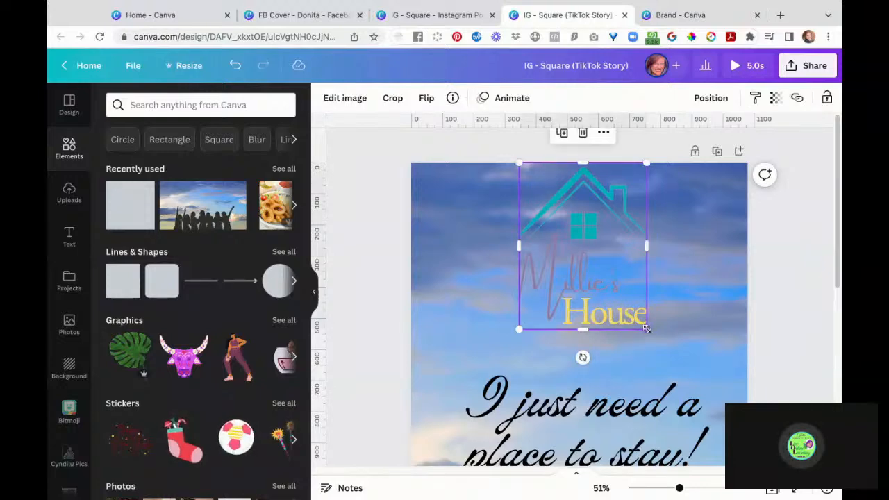
pyautogui.moveTo(647, 329); pyautogui.dragTo(615, 286)
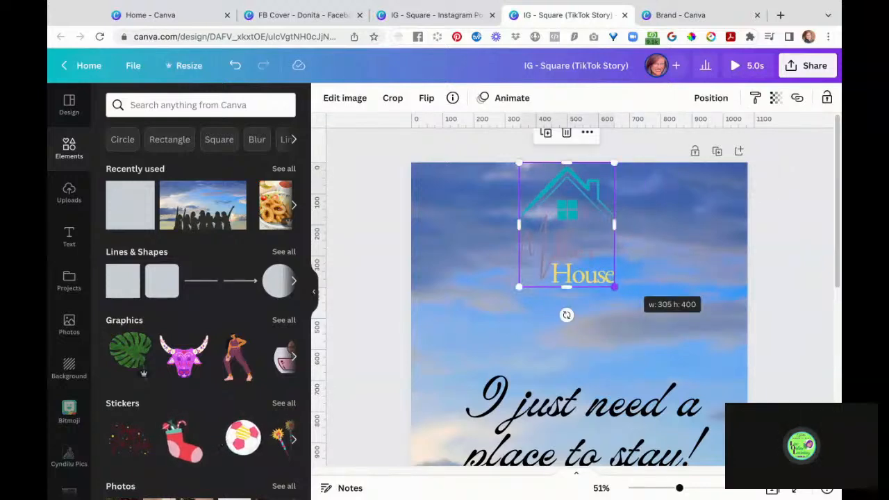
pyautogui.moveTo(573, 232); pyautogui.dragTo(588, 275)
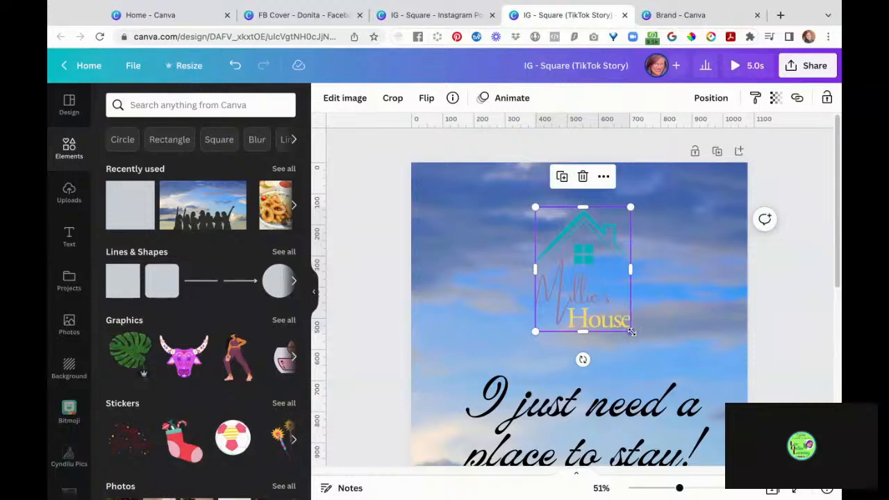
pyautogui.moveTo(632, 332); pyautogui.dragTo(649, 355)
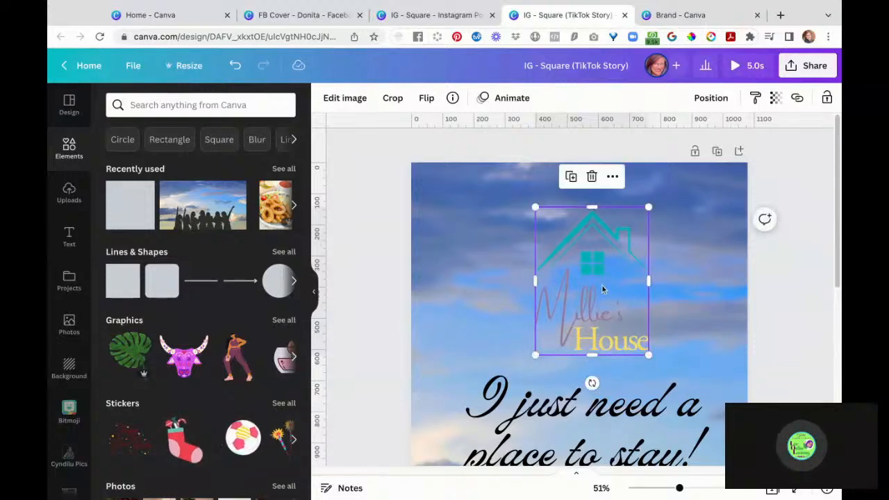
pyautogui.moveTo(602, 291)
pyautogui.mouseDown()
pyautogui.moveTo(589, 279)
pyautogui.moveTo(594, 289)
pyautogui.mouseUp()
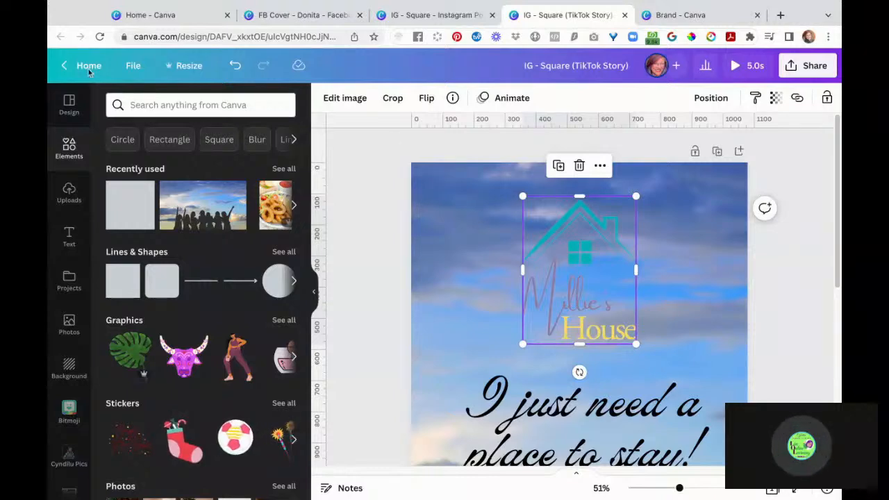
# - From Canva home, search design types for 'ig' and start an Instagram Post (Square)
pyautogui.click(152, 15)
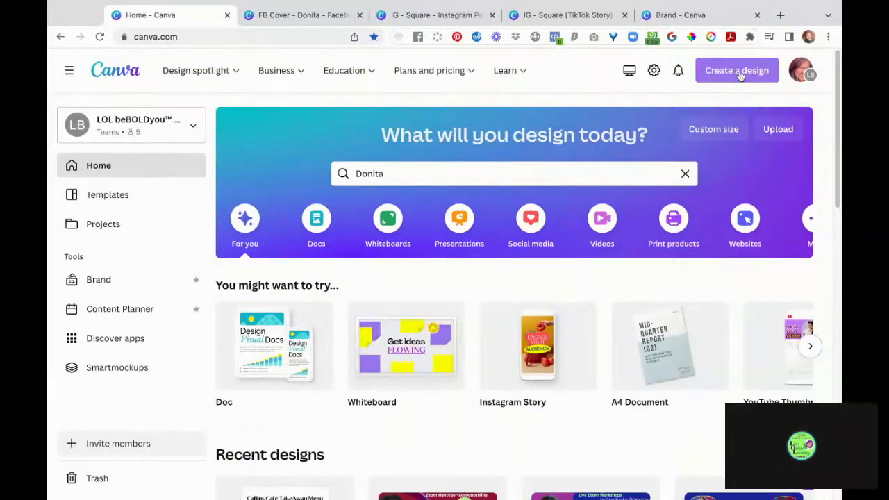
pyautogui.click(740, 77)
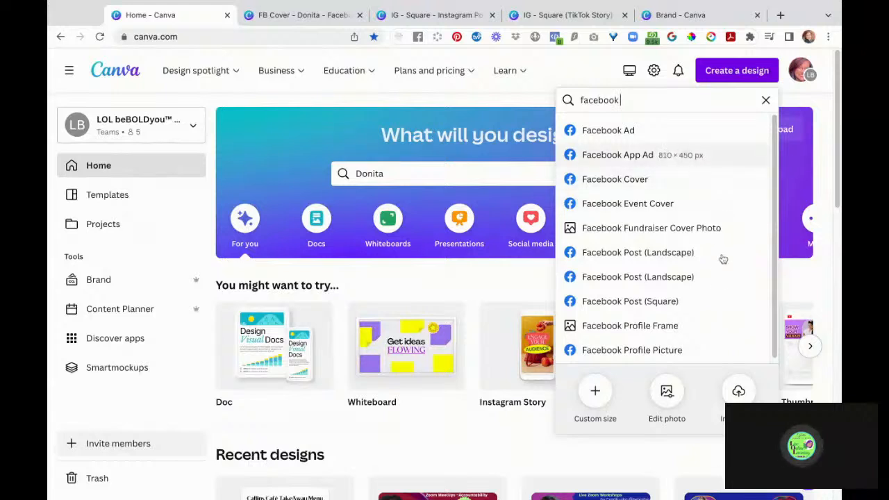
pyautogui.doubleClick(631, 99)
pyautogui.write('ig')
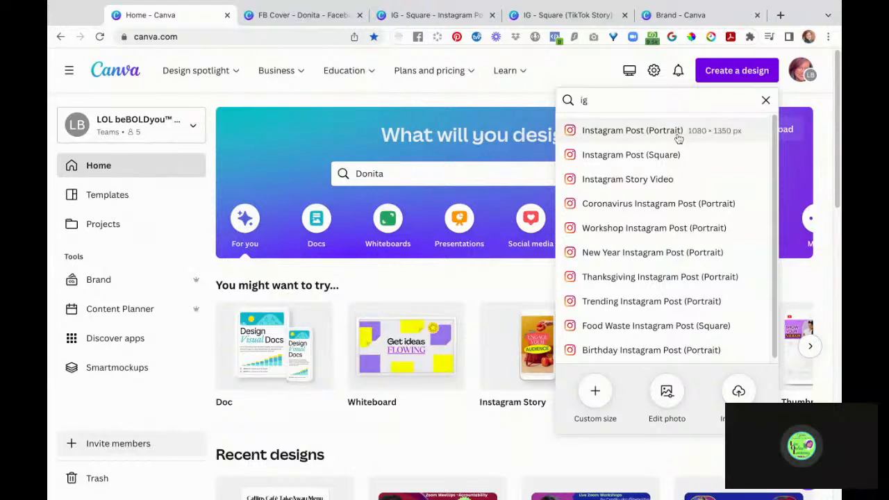
pyautogui.click(677, 155)
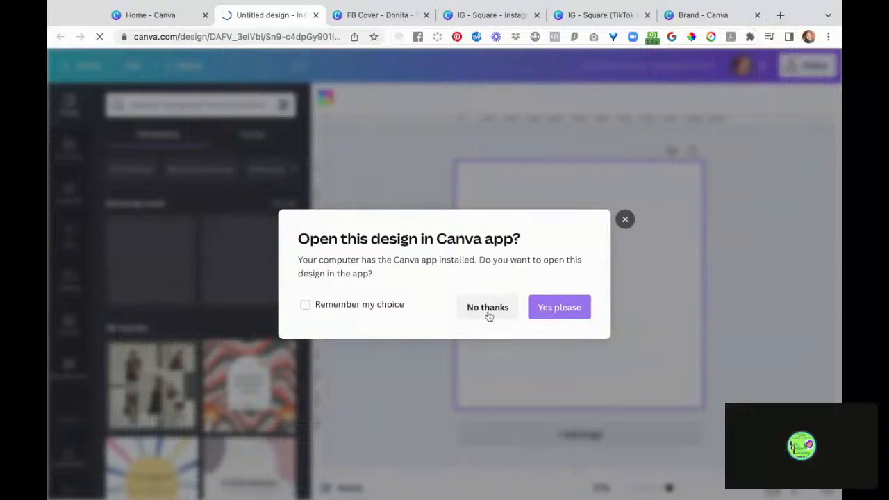
# - Keep the design in the browser, then paste the Millie's House logo enlarged and centred
pyautogui.click(305, 306)
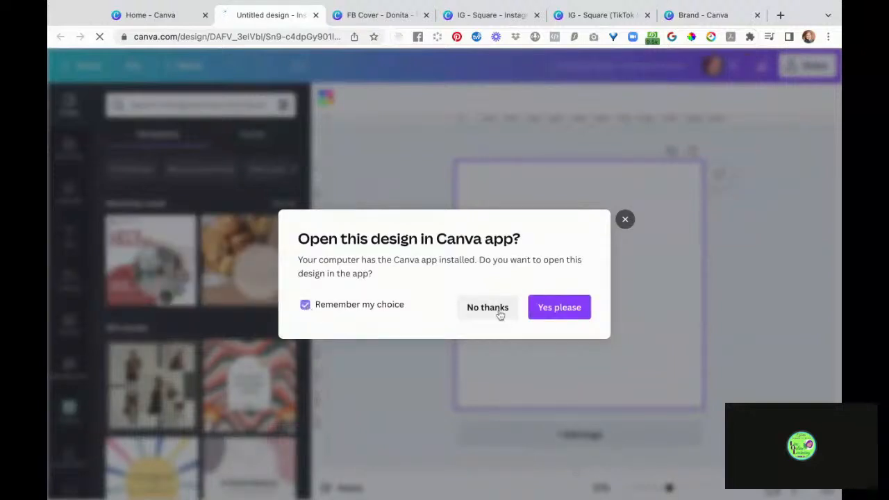
pyautogui.click(490, 316)
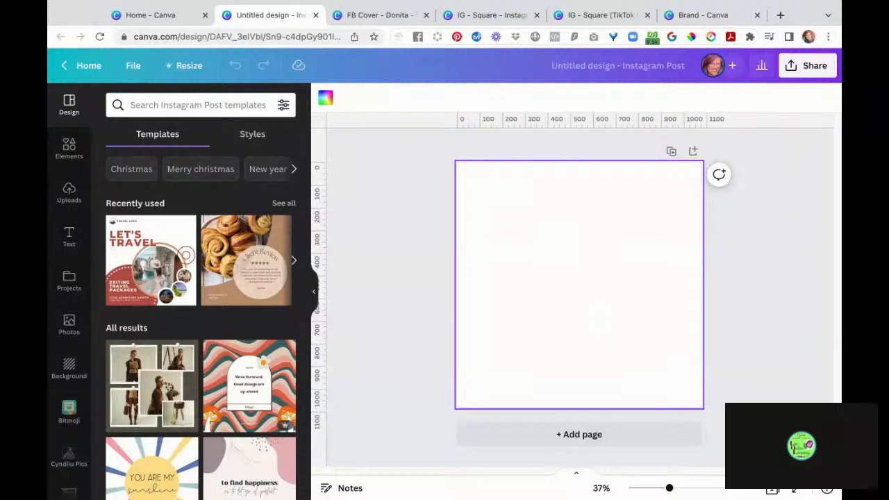
pyautogui.hotkey('ctrl', 'v')
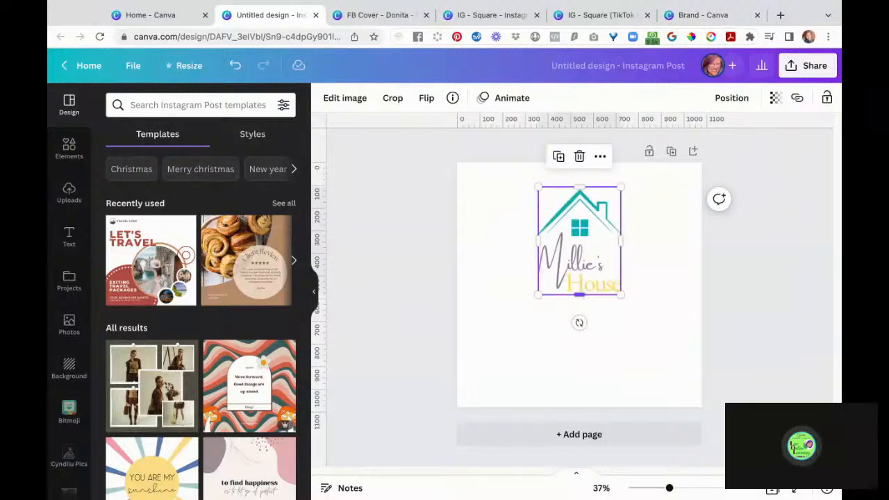
pyautogui.moveTo(621, 294); pyautogui.dragTo(688, 382)
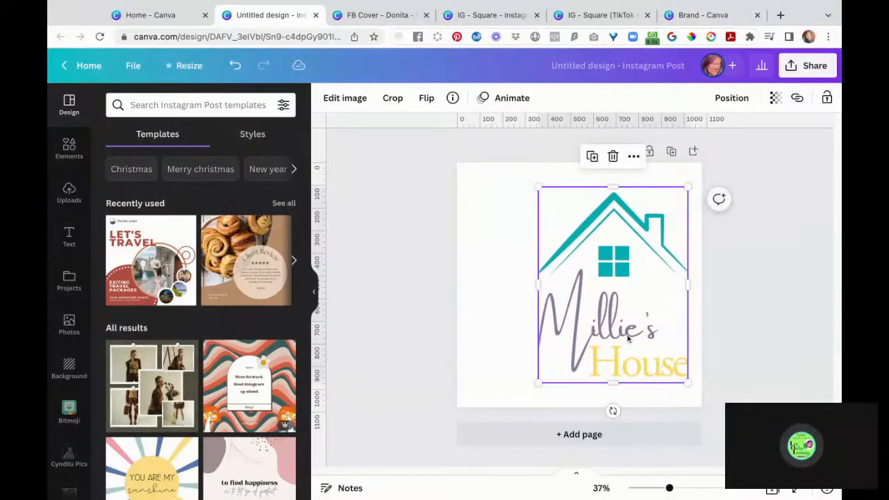
pyautogui.moveTo(629, 338); pyautogui.dragTo(595, 338)
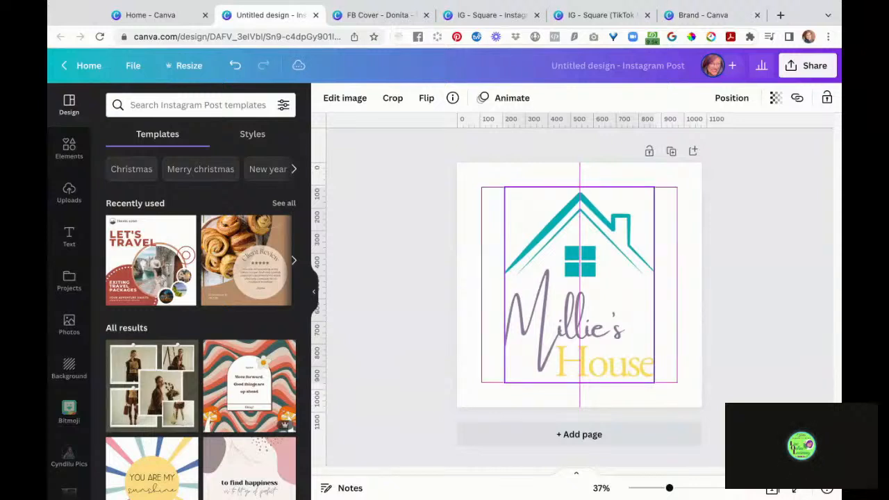
pyautogui.moveTo(595, 338); pyautogui.dragTo(595, 339)
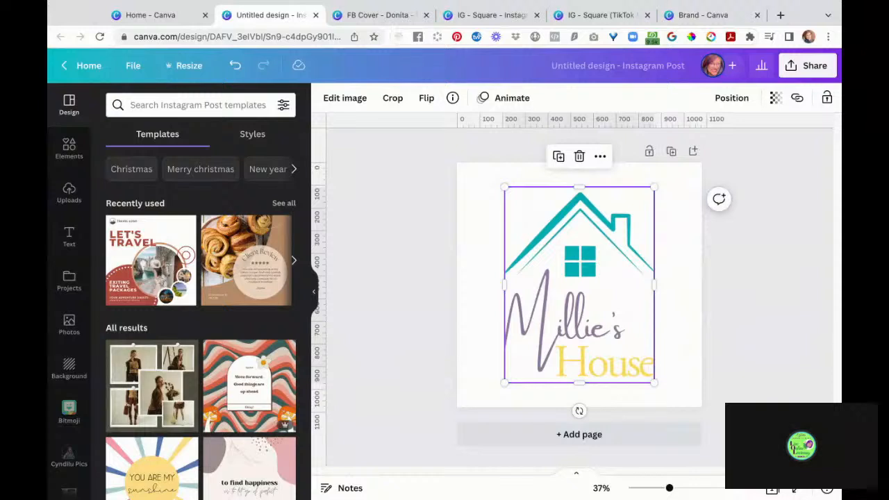
pyautogui.click(760, 348)
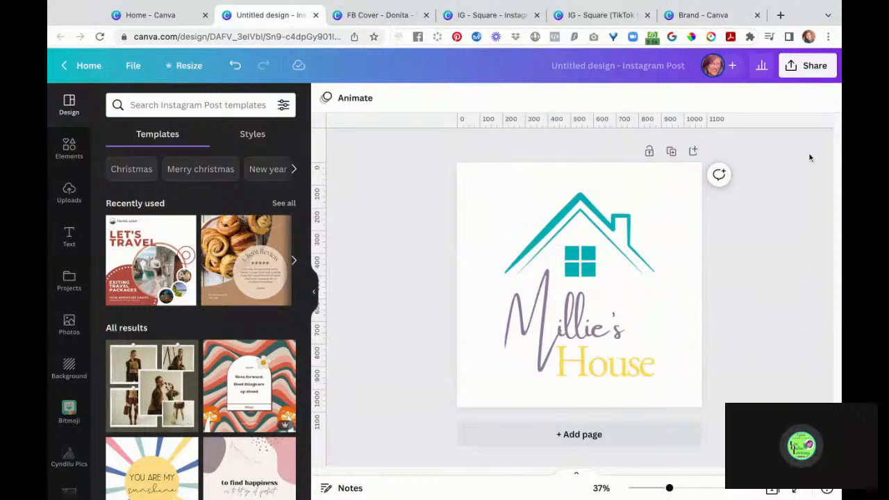
# - Download the logo post as a PNG with a transparent background
pyautogui.click(812, 72)
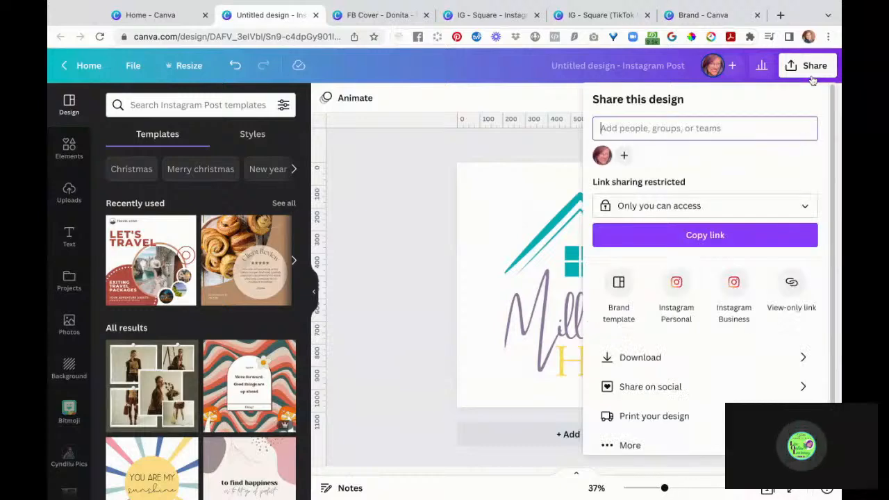
pyautogui.click(699, 361)
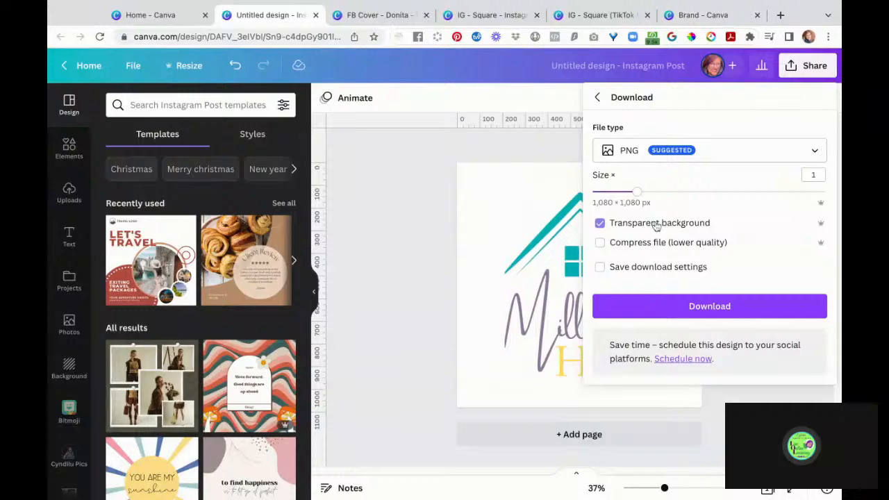
pyautogui.click(707, 311)
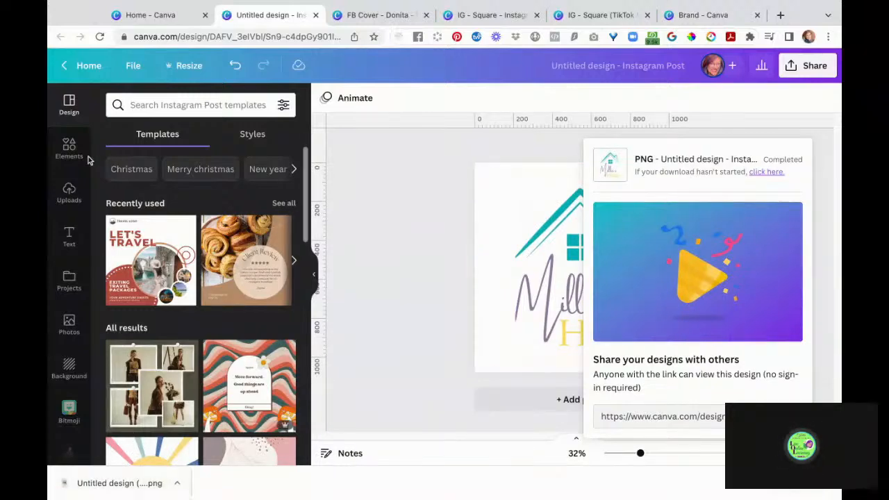
pyautogui.click(69, 194)
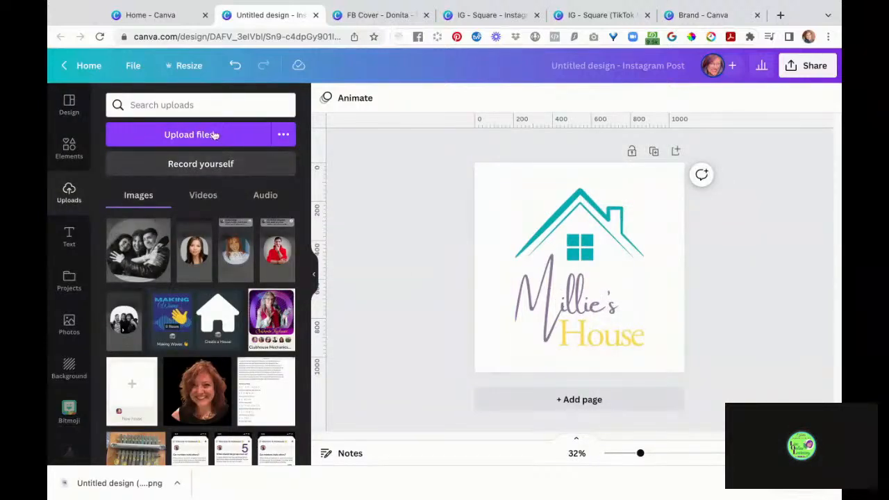
# - Show the Projects panel listing recent designs beside the logo post
pyautogui.click(283, 136)
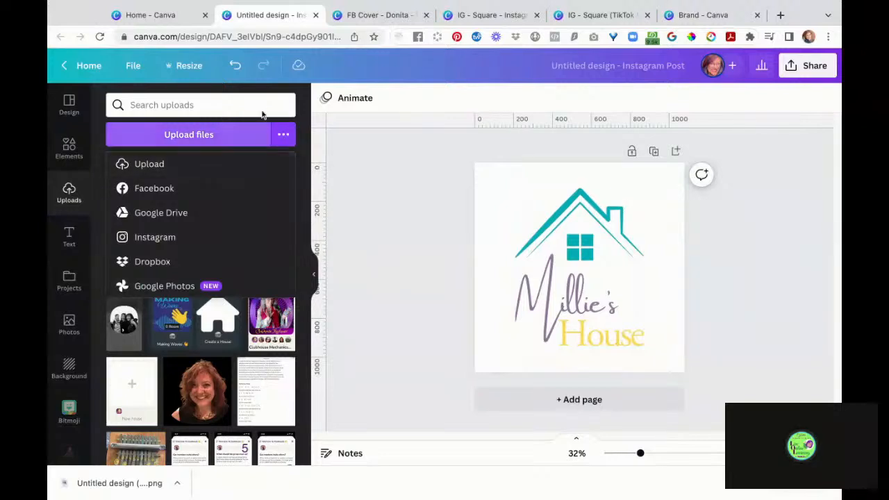
pyautogui.click(67, 280)
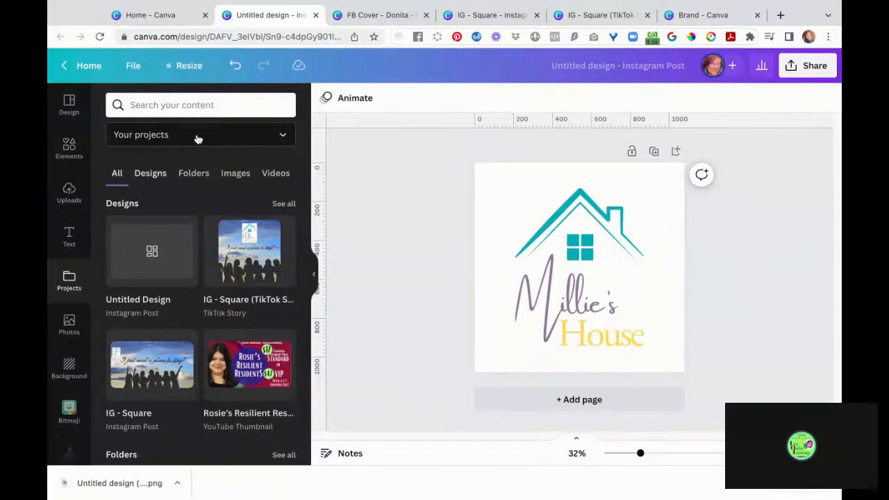
# - Search projects for 'donita' and open the Donita folder
pyautogui.click(216, 111)
pyautogui.write('d')
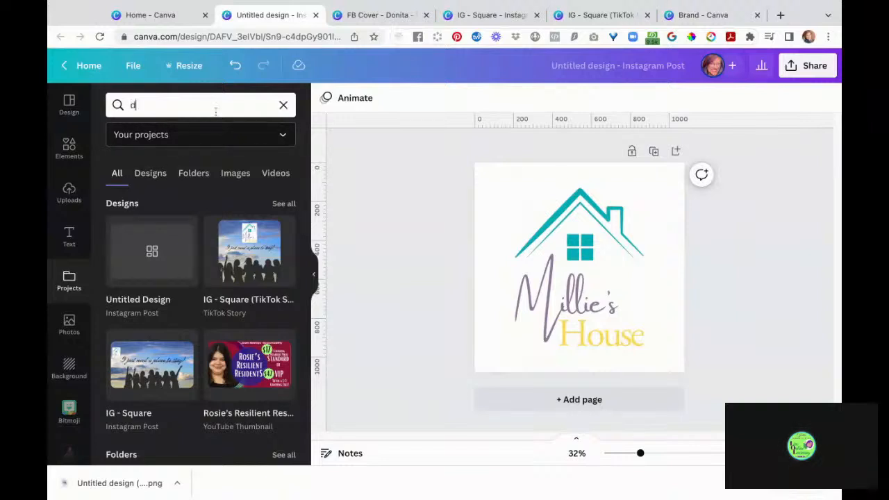
pyautogui.write('onita')
pyautogui.press('Return')
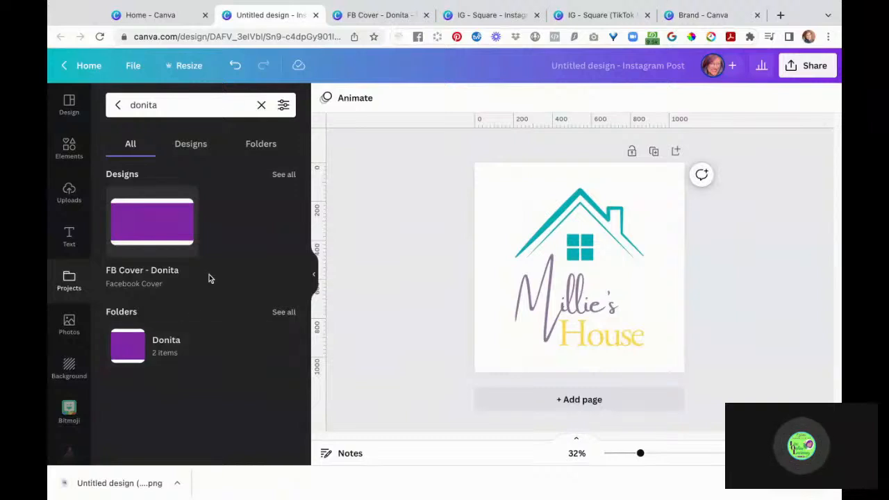
pyautogui.click(206, 149)
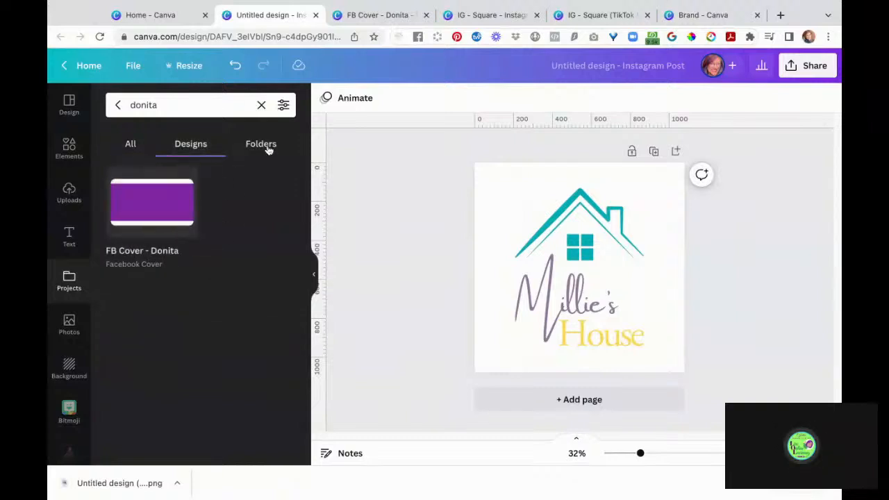
pyautogui.click(135, 144)
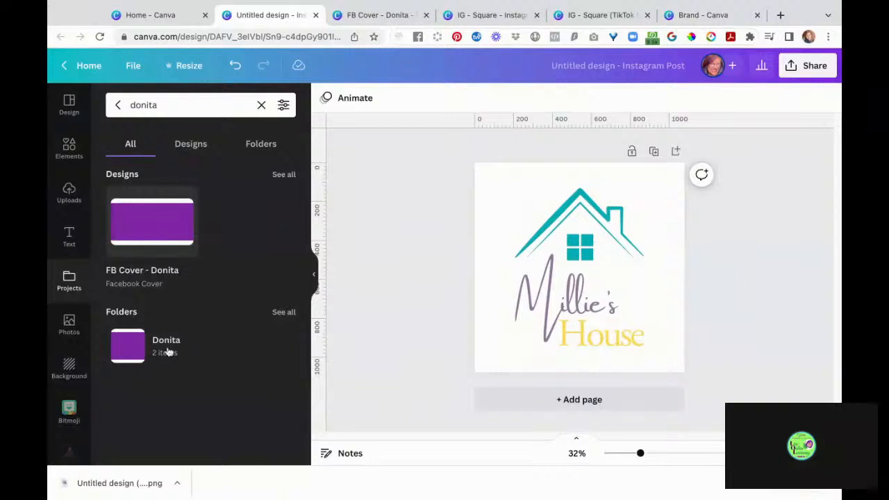
pyautogui.click(246, 347)
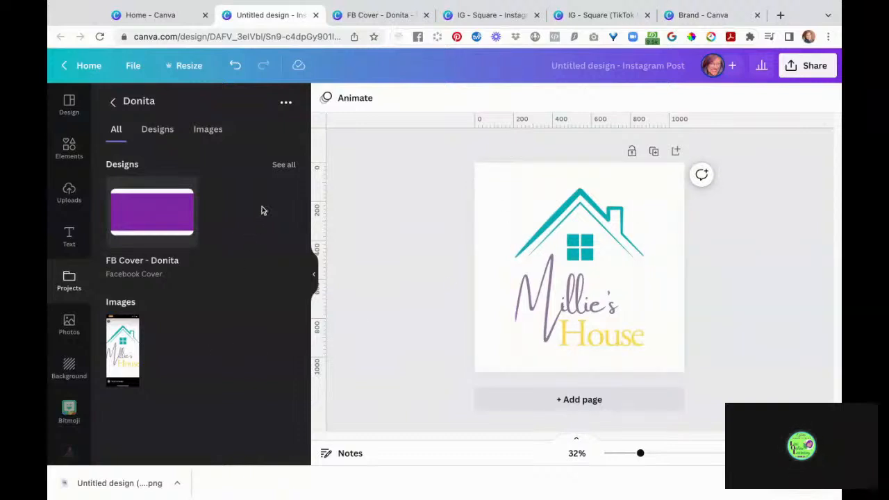
# - Upload the transparent Millie's House logo PNG into the Donita folder
pyautogui.click(287, 103)
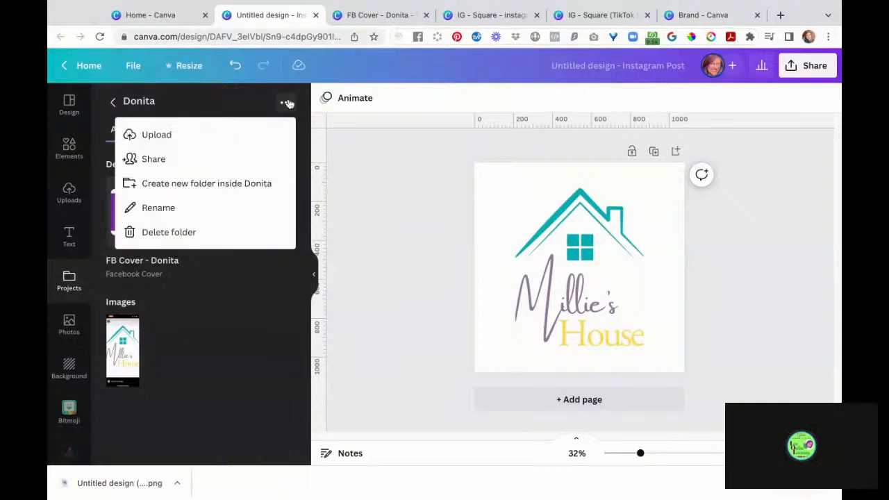
pyautogui.click(236, 137)
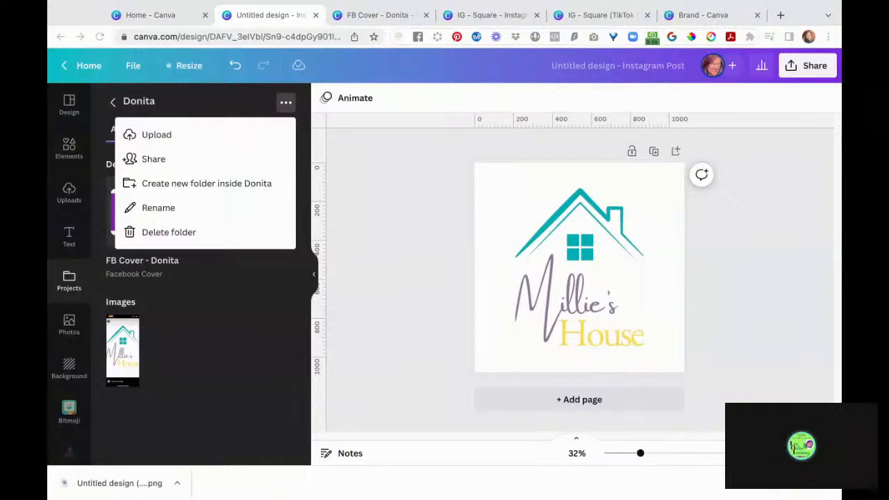
pyautogui.press('Escape')
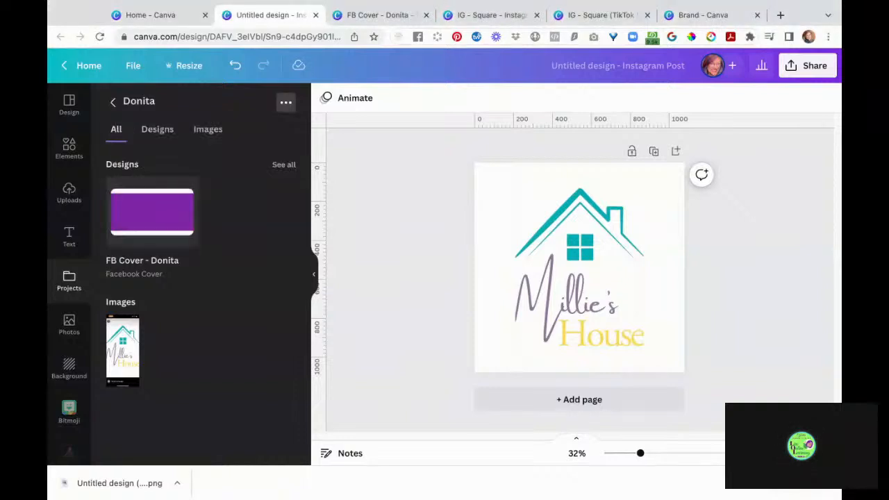
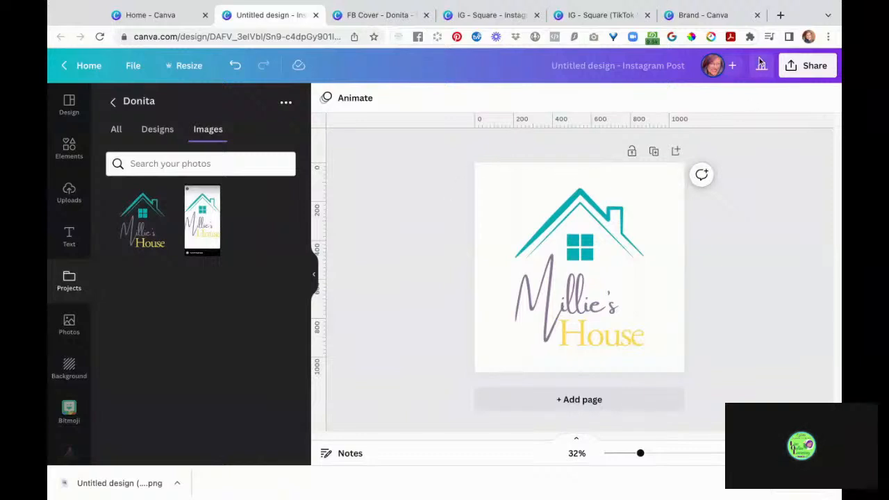
# - Check the logo design's Share options, then move via the brand kit to the IG - Square post
pyautogui.click(796, 72)
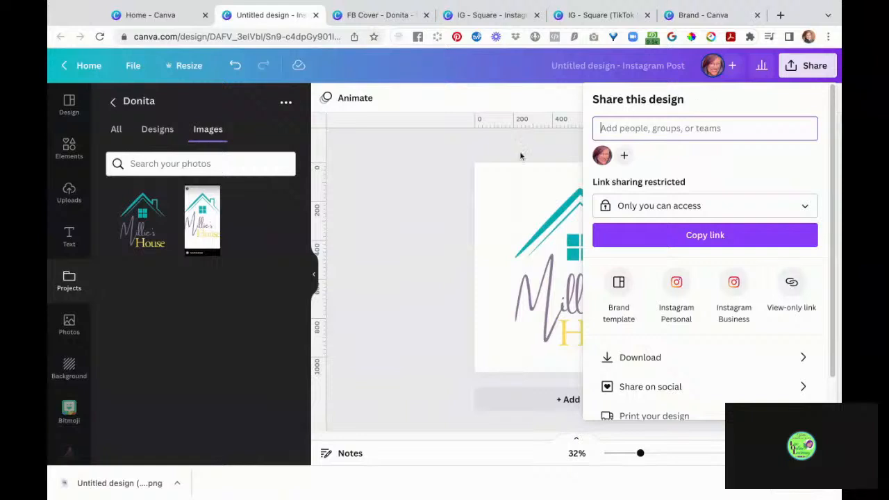
pyautogui.click(405, 177)
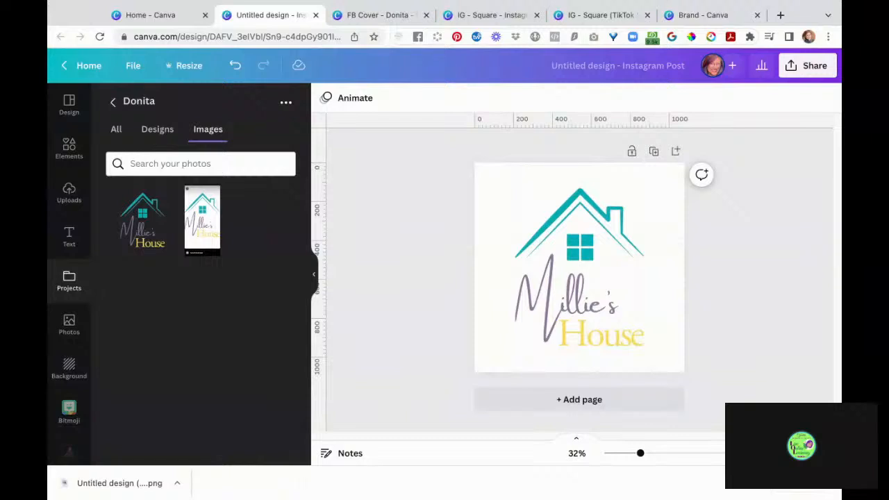
pyautogui.click(703, 15)
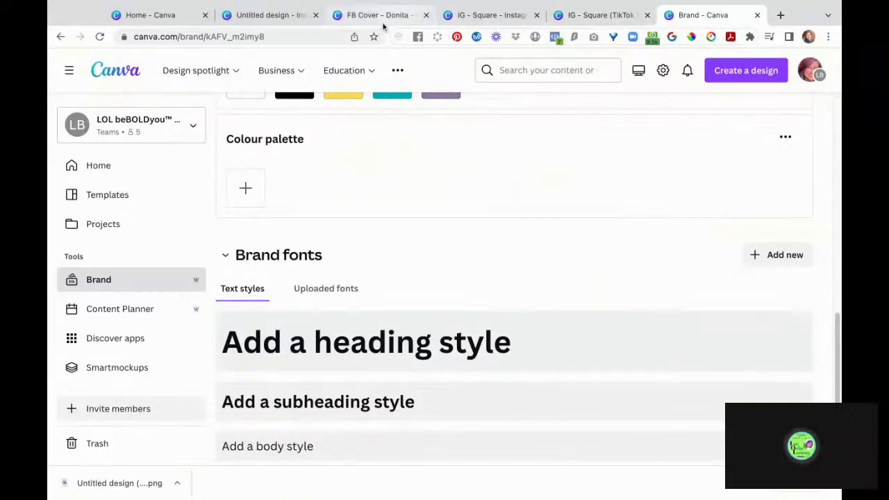
pyautogui.click(463, 16)
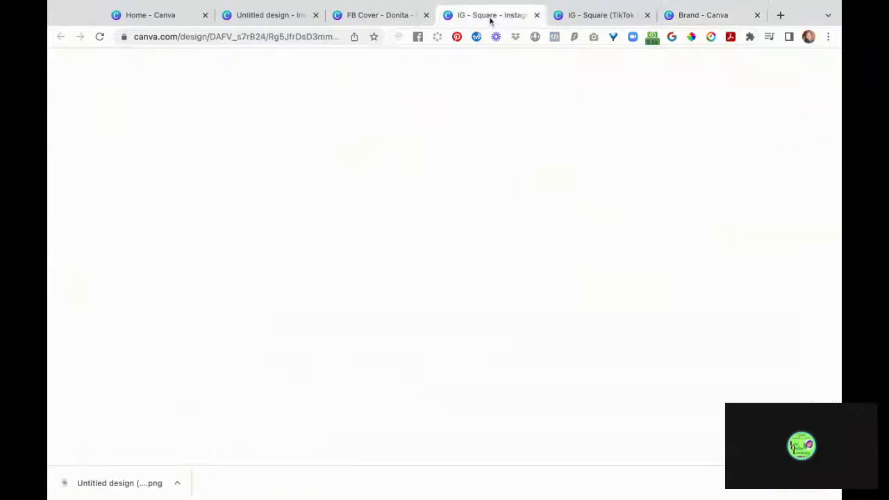
# - Add a brand kit heading style using Lavonia Classy at size 32, matching the Instagram quote font
pyautogui.click(548, 255)
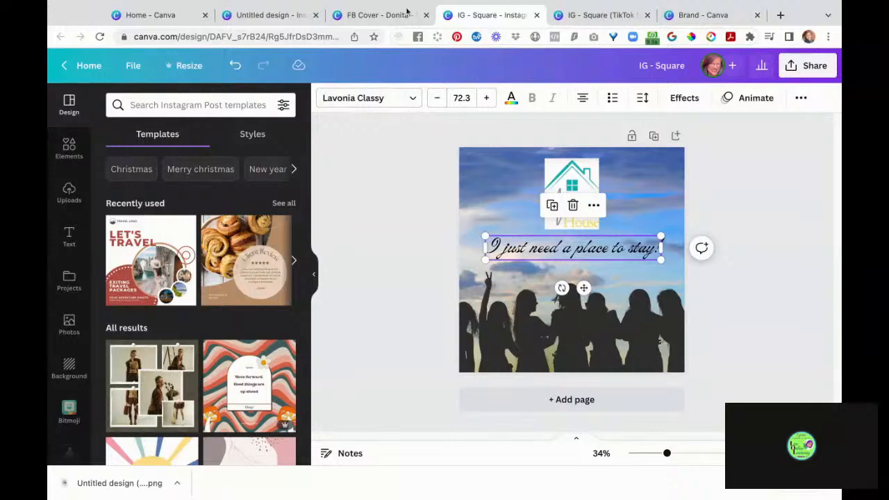
pyautogui.click(686, 16)
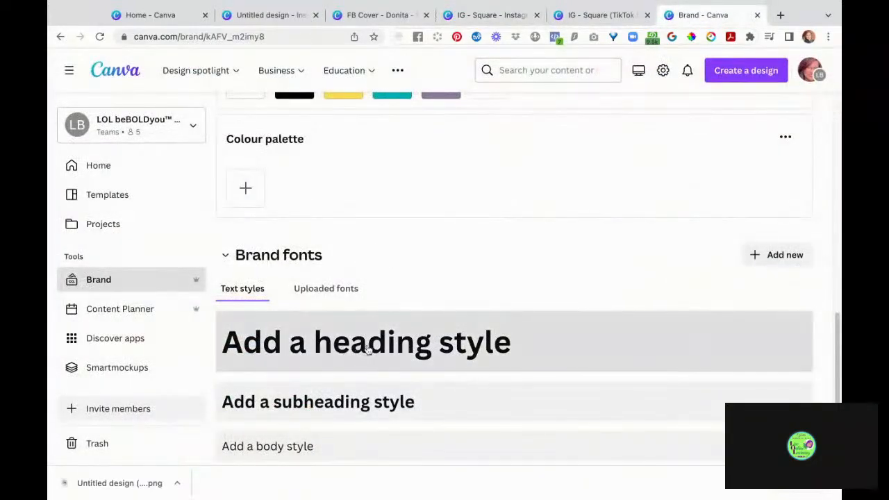
pyautogui.click(420, 354)
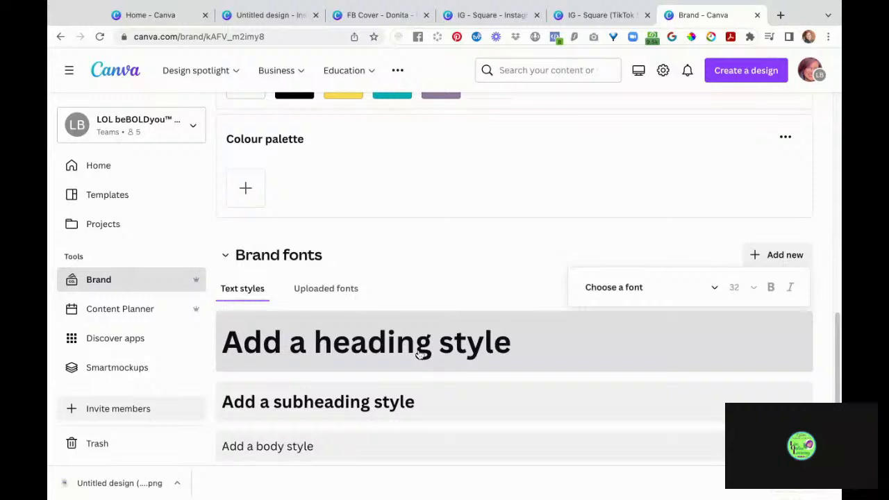
pyautogui.click(606, 292)
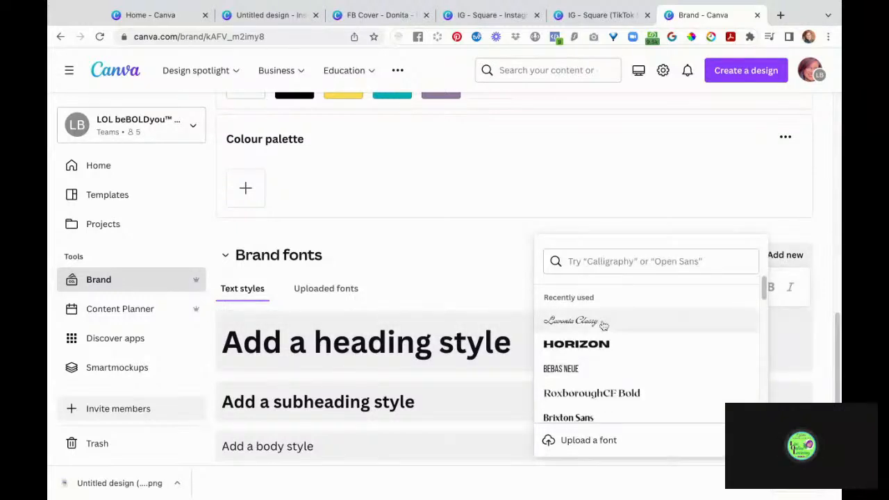
pyautogui.click(604, 326)
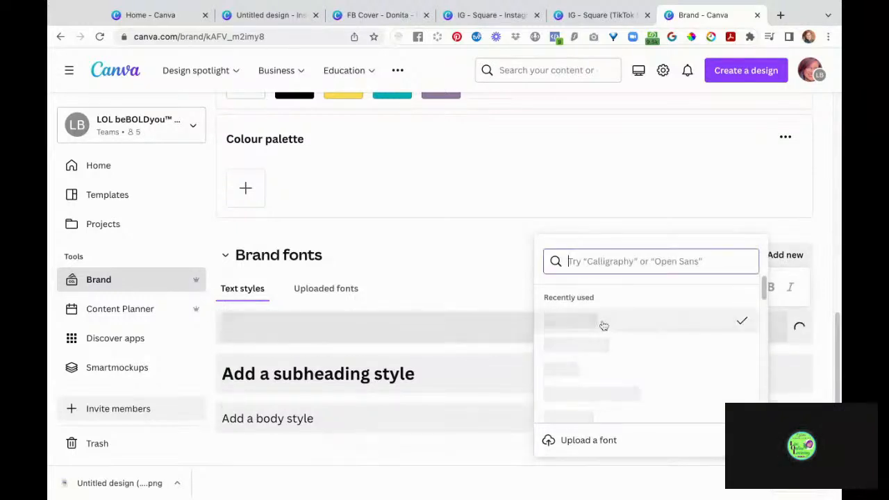
pyautogui.click(645, 159)
pyautogui.scroll(-1, 671, 328)
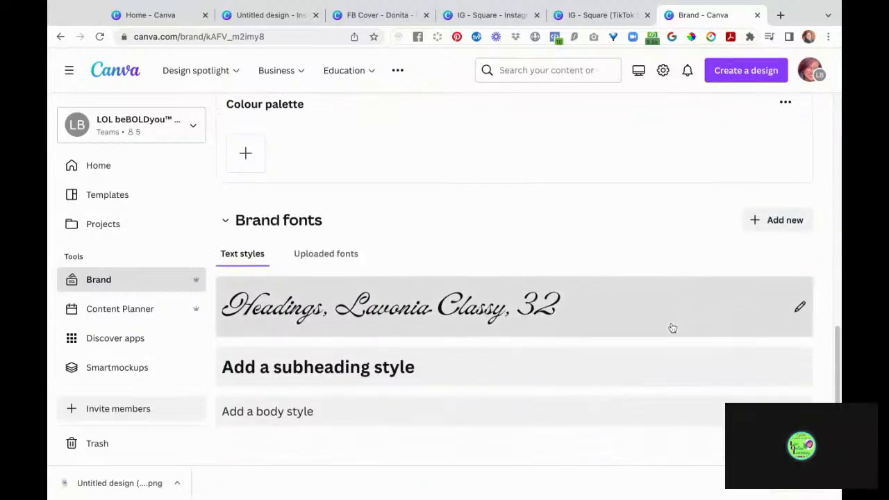
pyautogui.scroll(3, 670, 328)
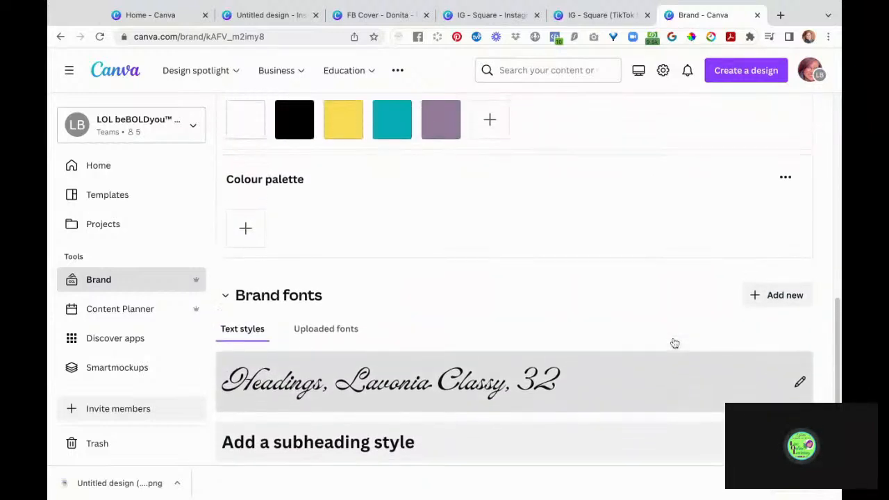
pyautogui.scroll(-3, 578, 347)
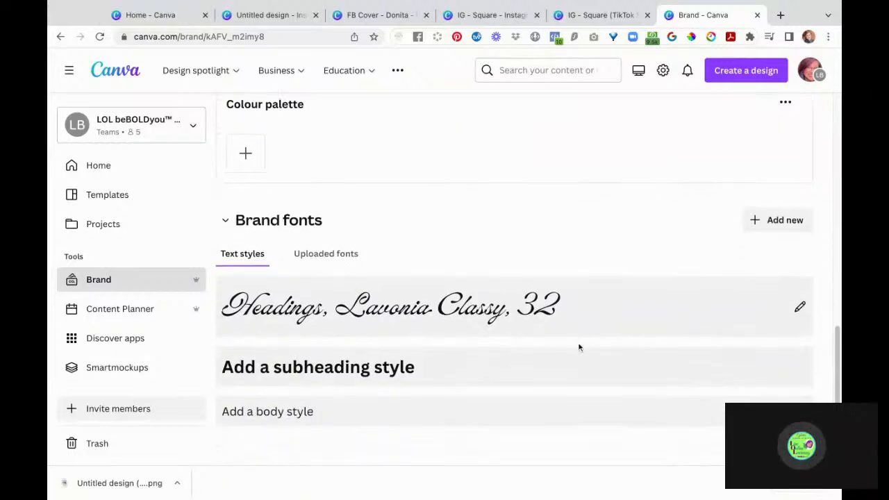
pyautogui.scroll(1, 579, 347)
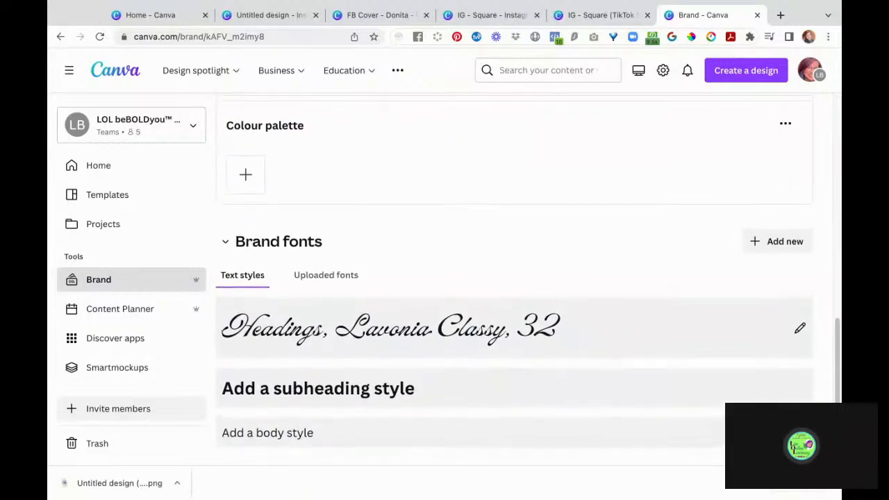
pyautogui.scroll(6, 528, 283)
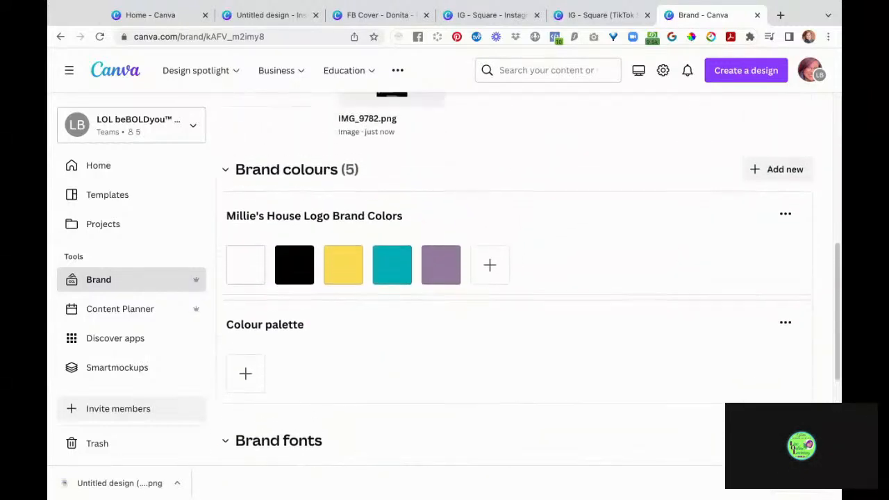
pyautogui.scroll(5, 581, 178)
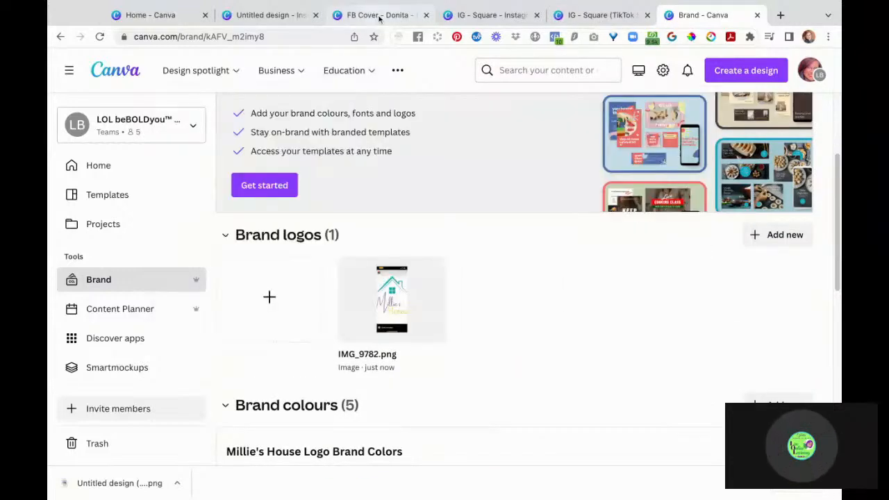
# - Look over the FB Cover, Millie's House logo and IG - Square designs
pyautogui.click(368, 15)
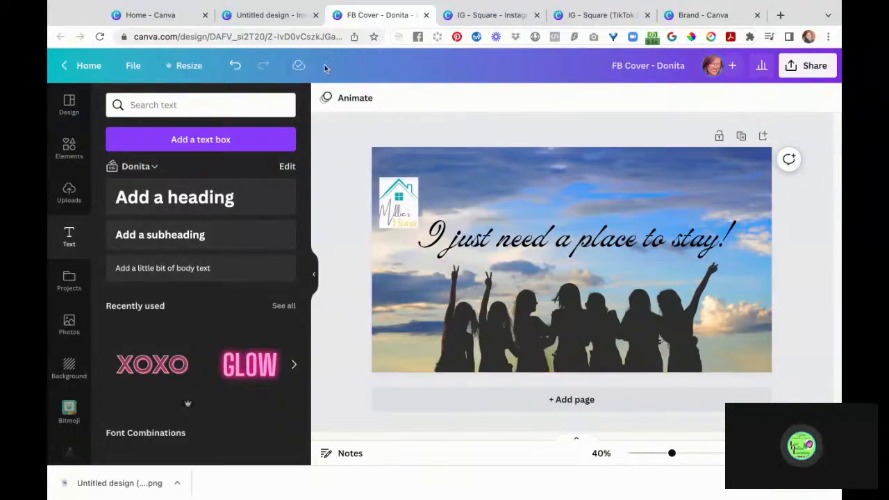
pyautogui.click(280, 15)
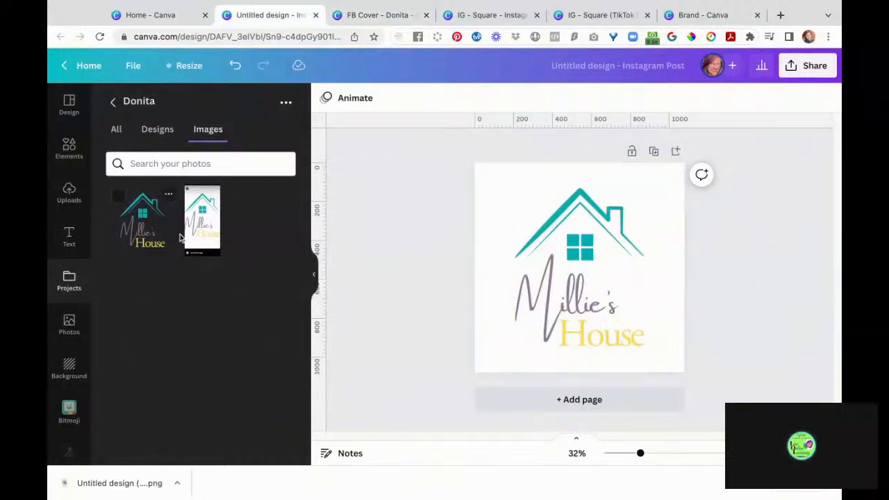
pyautogui.click(505, 21)
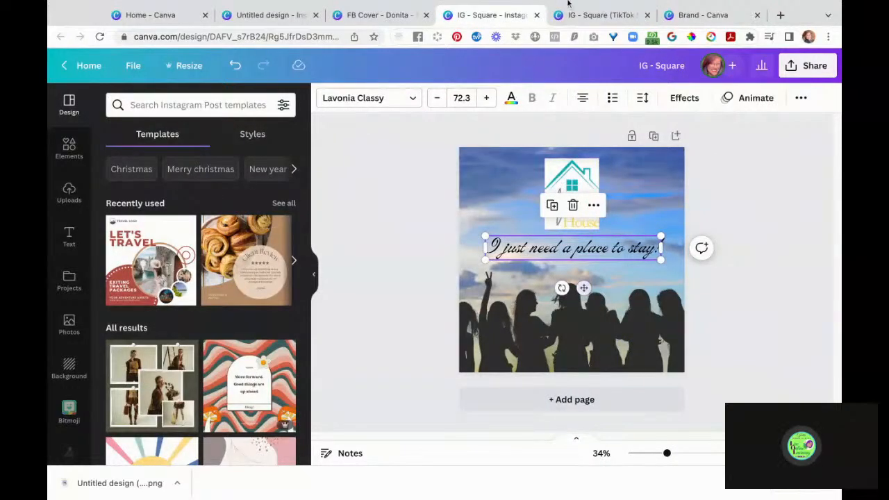
# - Review the TikTok Story design from top to bottom
pyautogui.click(607, 21)
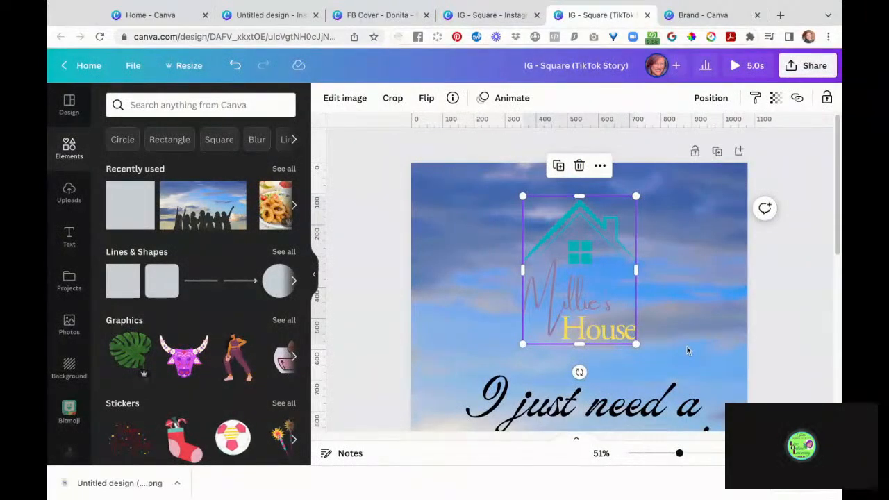
pyautogui.scroll(-3, 687, 346)
pyautogui.scroll(-4, 687, 347)
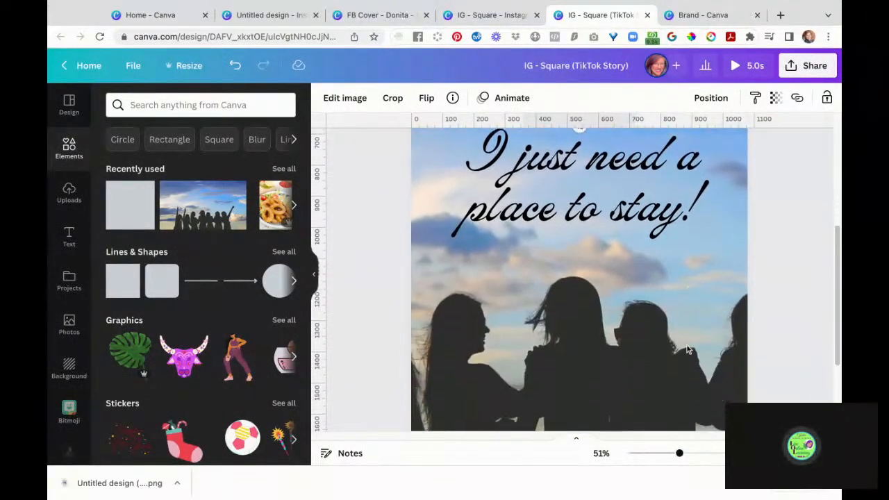
pyautogui.scroll(-1, 687, 347)
pyautogui.scroll(1, 687, 347)
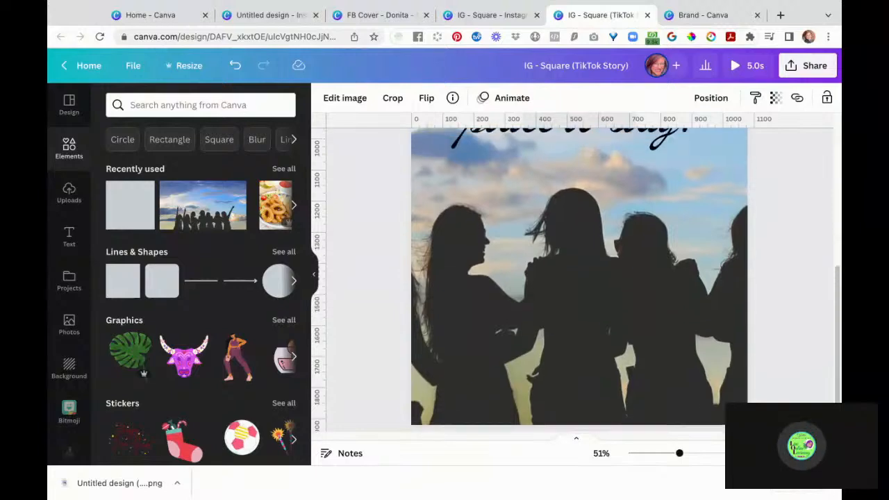
pyautogui.scroll(-2, 687, 347)
pyautogui.scroll(-3, 760, 320)
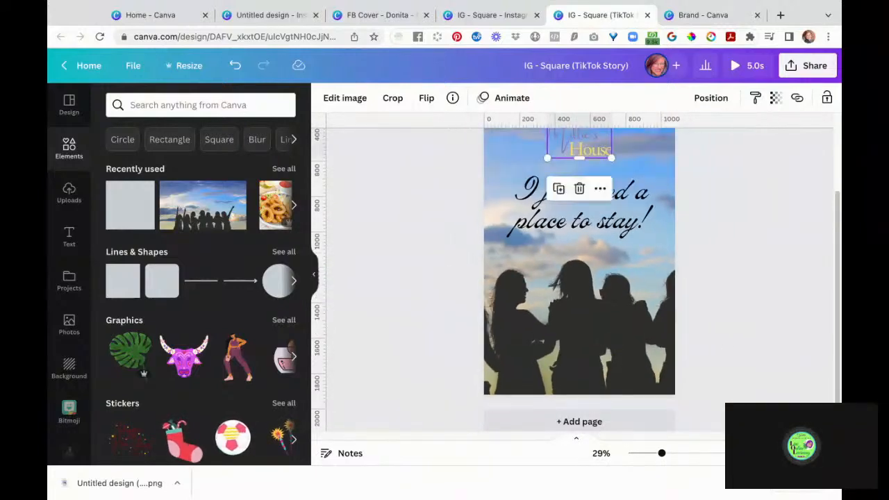
pyautogui.scroll(2, 759, 323)
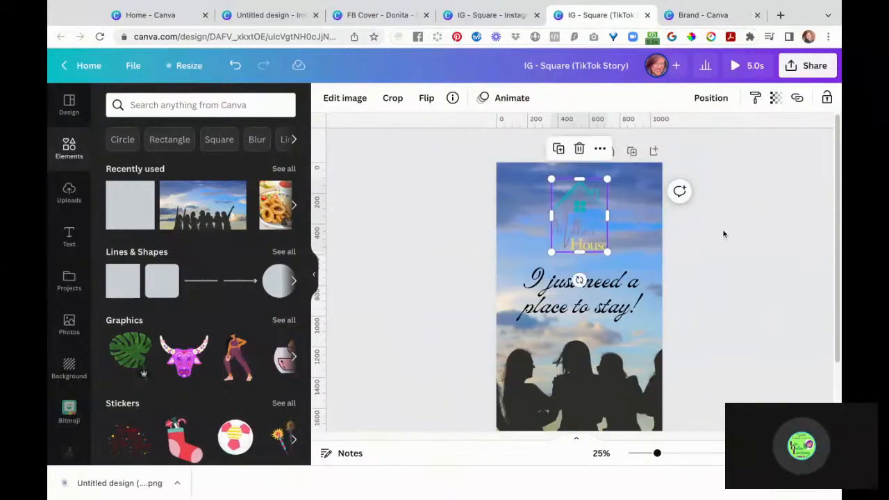
# - Pass through the brand kit and TikTok Story, finishing on the IG - Square Instagram post
pyautogui.click(698, 16)
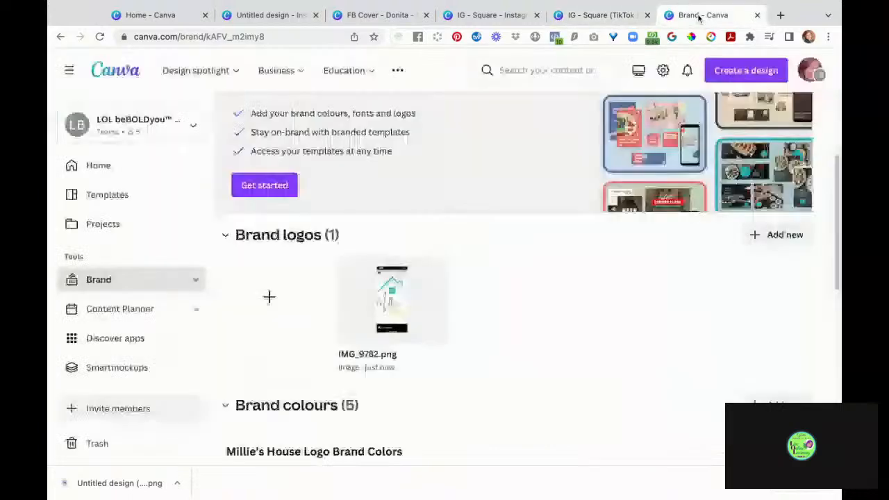
pyautogui.click(606, 15)
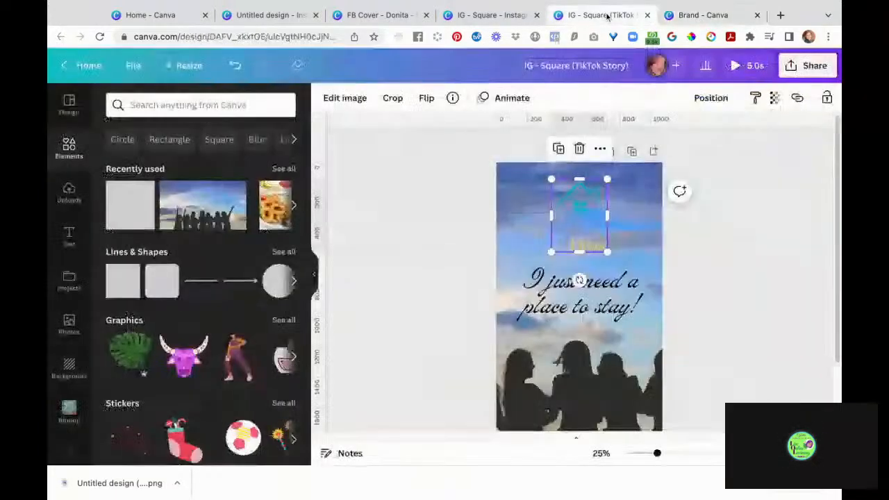
pyautogui.click(474, 15)
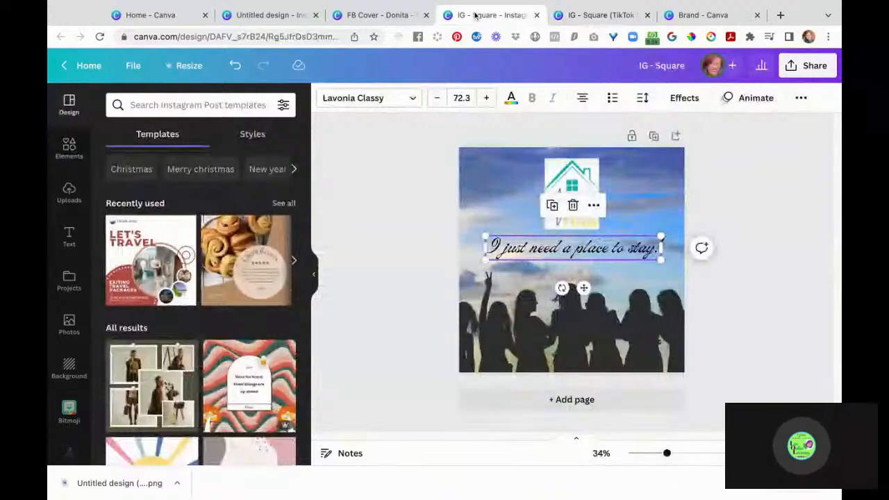